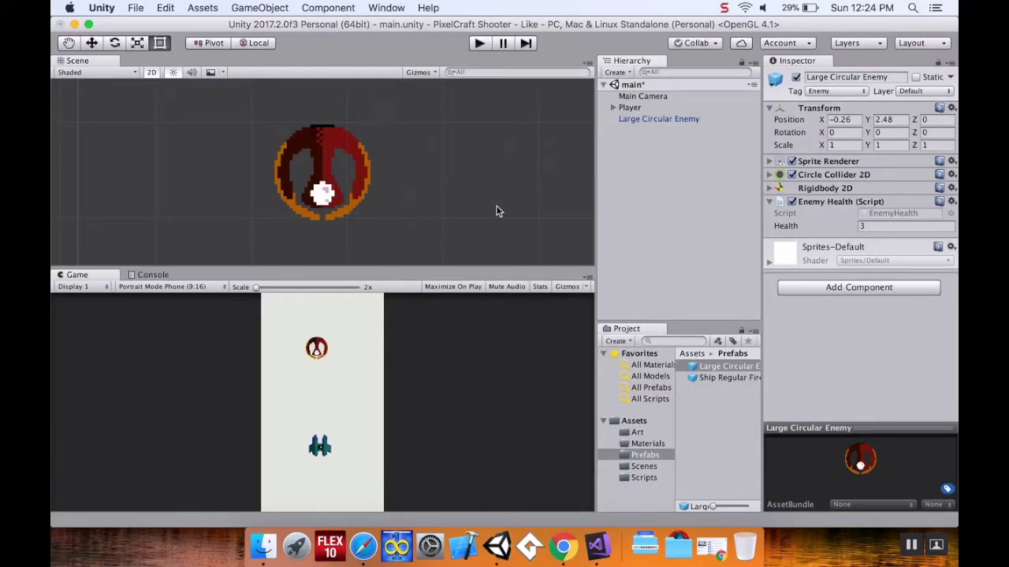
Add a Particle System effect to the scene.
scroll(435, 205, "down", 2)
middle_click_drag(436, 204, 460, 134)
mouse_move(461, 180)
middle_mouse_down()
mouse_move(466, 150)
mouse_move(452, 186)
middle_mouse_up()
scroll(435, 160, "up", 3)
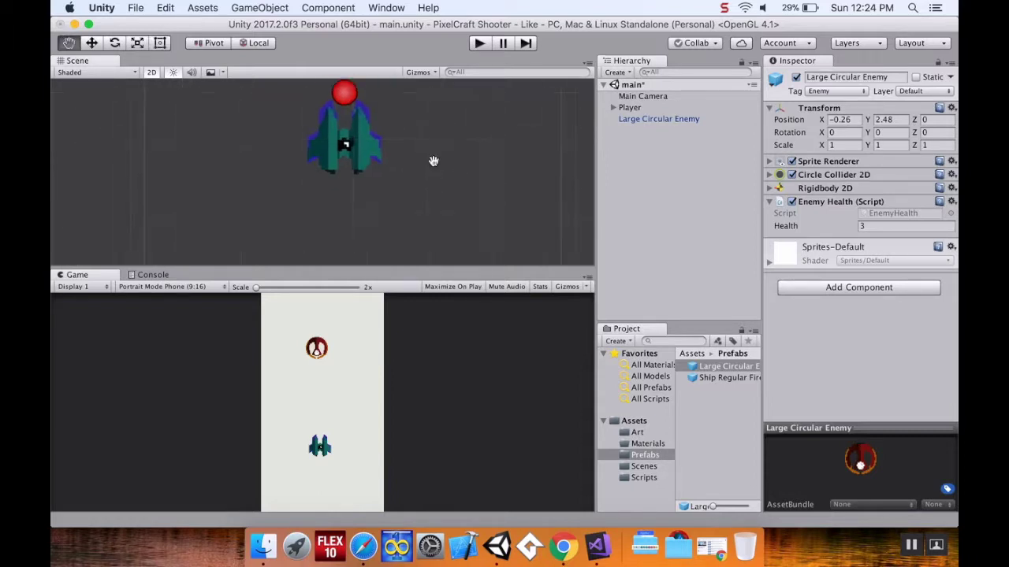
scroll(423, 164, "up", 2)
middle_click_drag(423, 165, 446, 187)
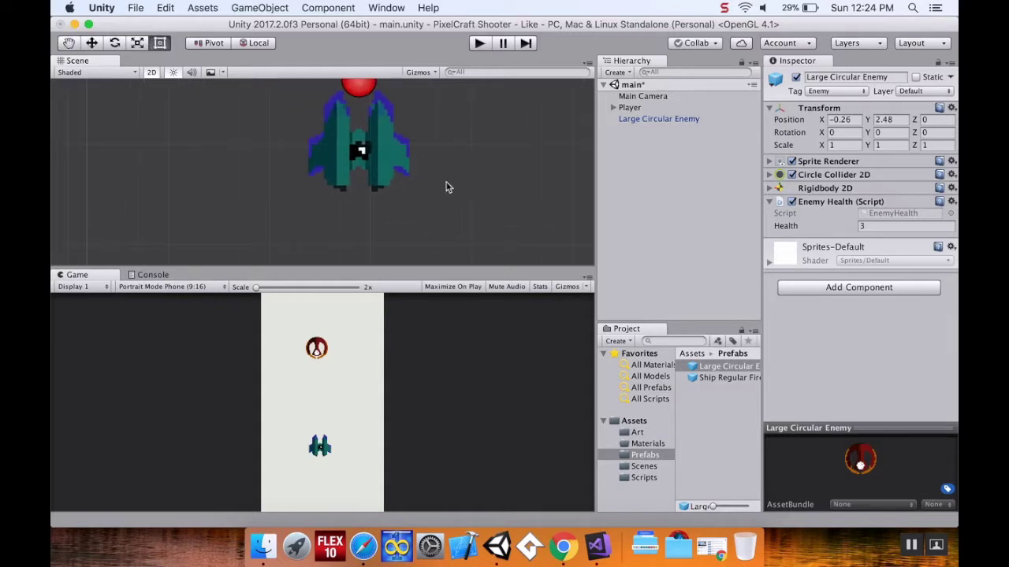
left_click(615, 72)
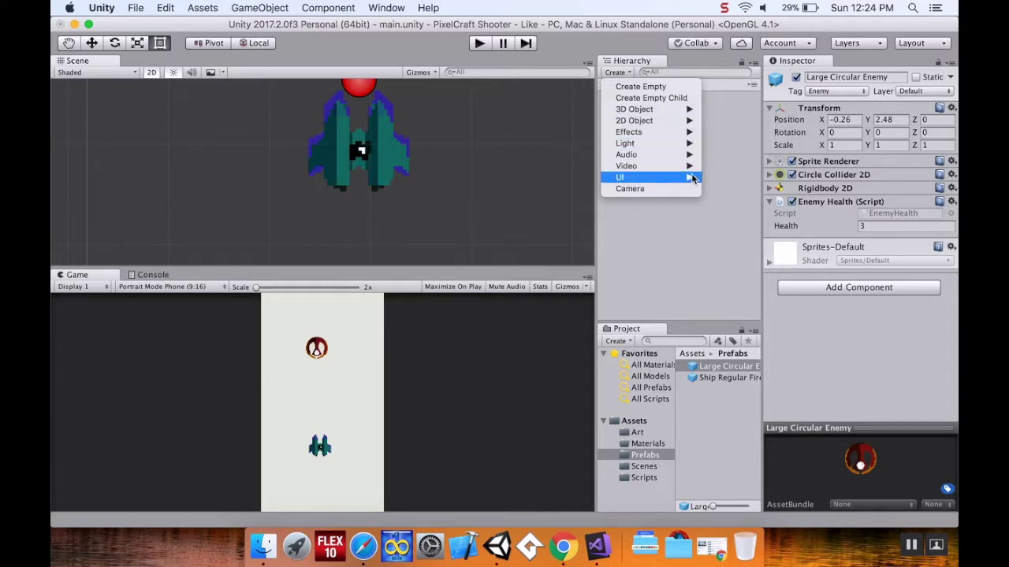
mouse_move(689, 124)
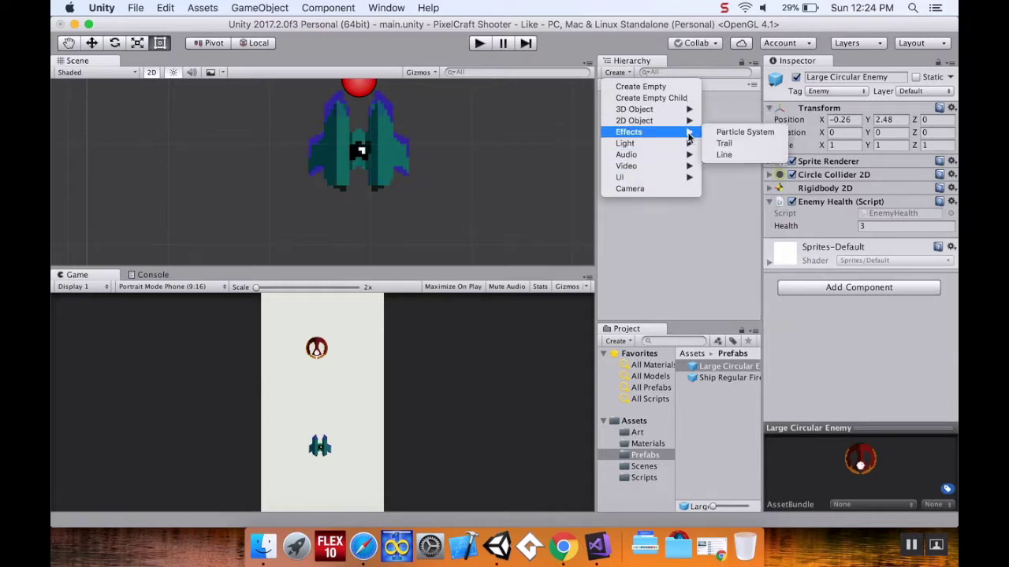
left_click(732, 132)
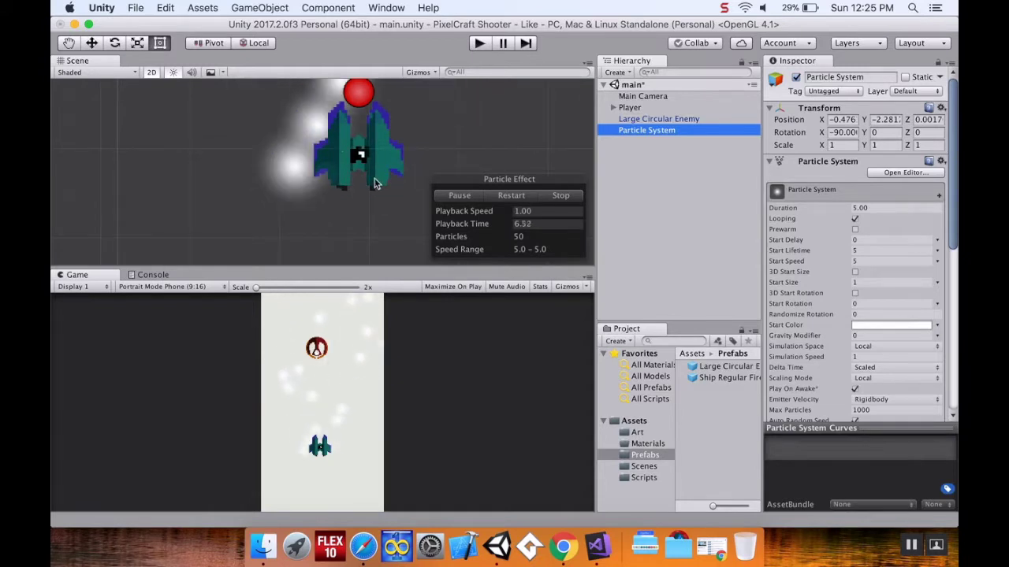
Move the particle system to the ship's tail, at about X -0.15, Y -2.42, and set its X rotation to 90.
left_click(93, 44)
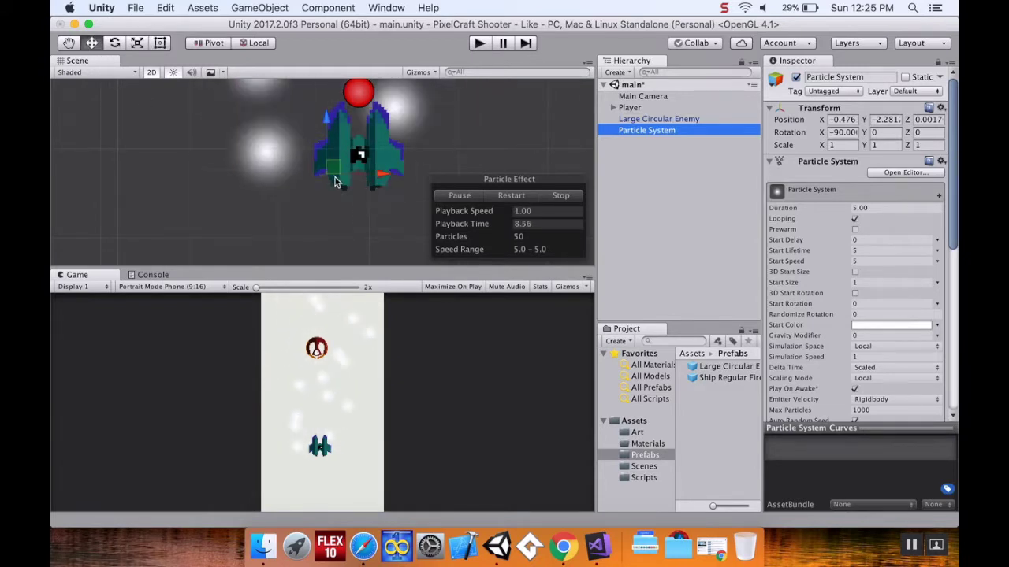
left_click_drag(357, 178, 364, 185)
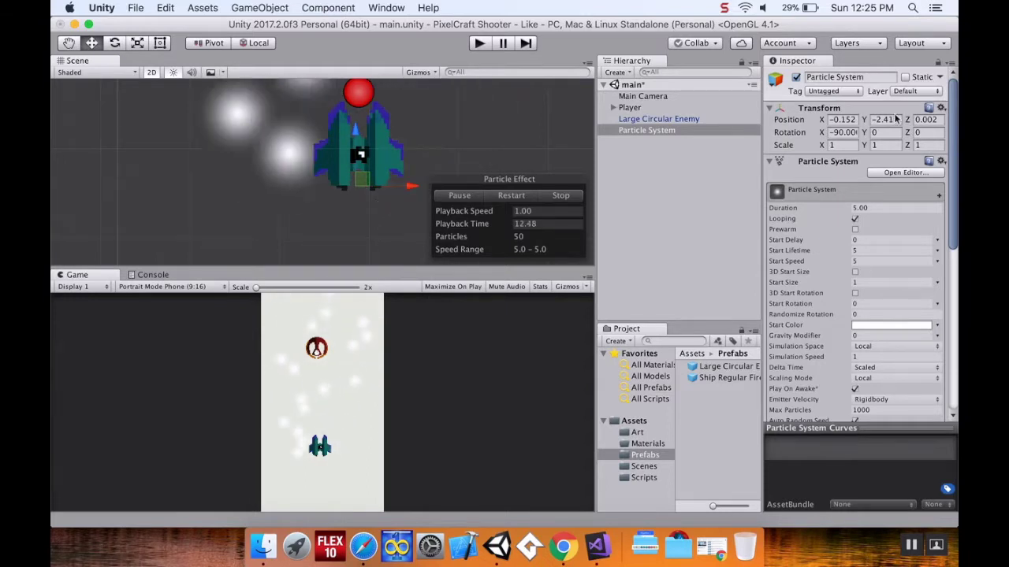
left_click(843, 133)
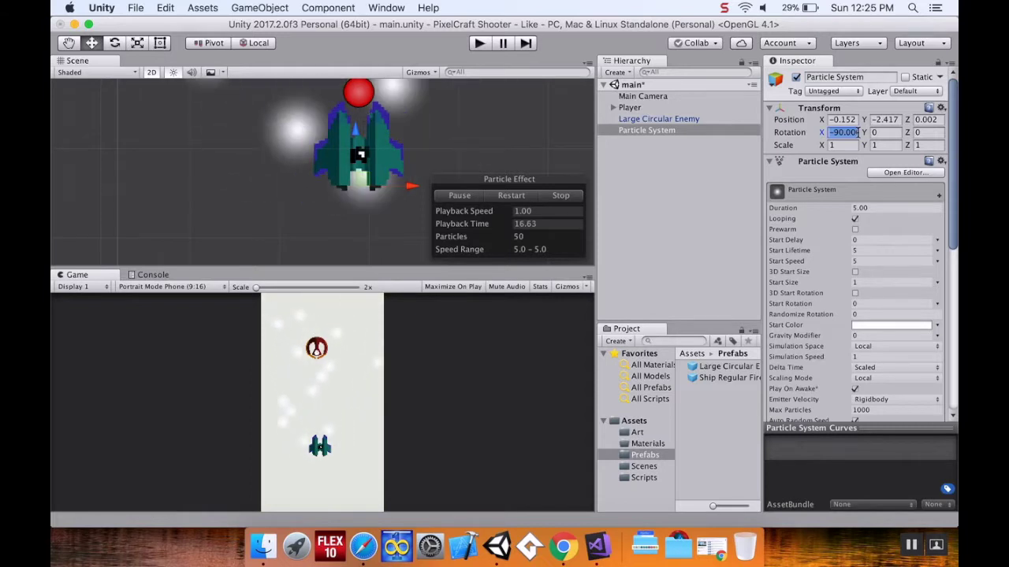
type("0")
key("BackSpace")
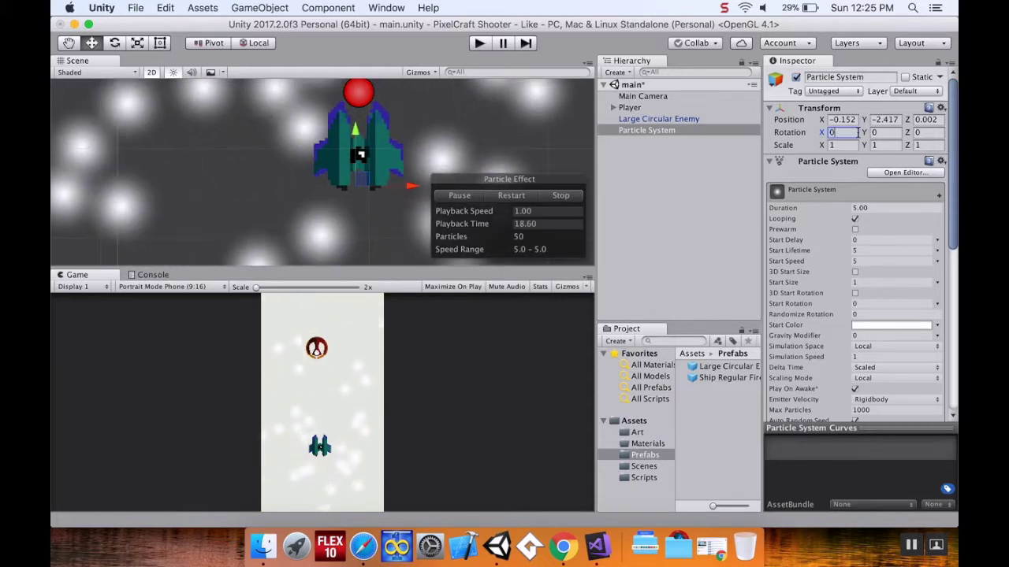
type("90")
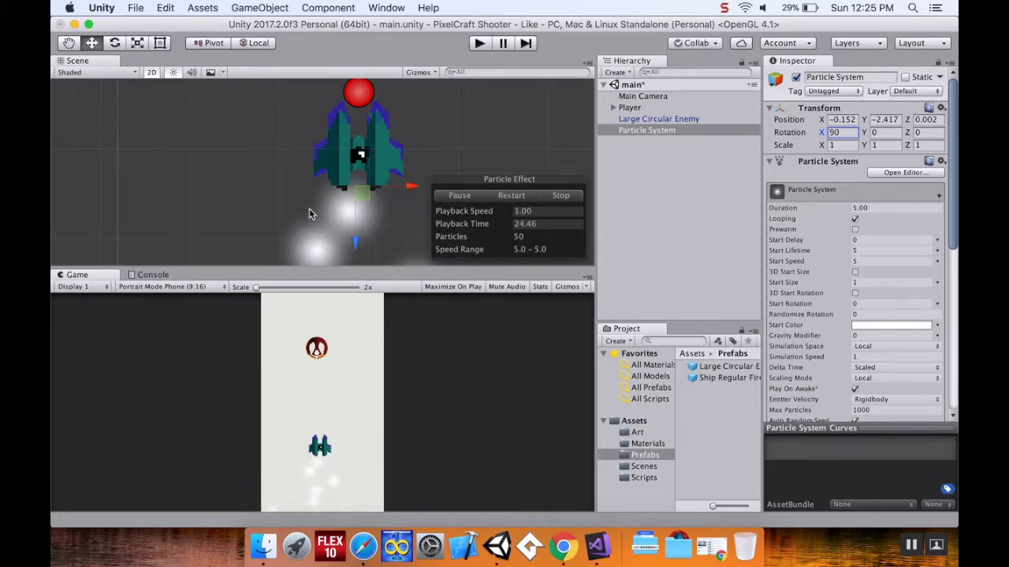
Create a new material named ShipTrailNormal in the Materials folder.
left_click(648, 444)
right_click(695, 415)
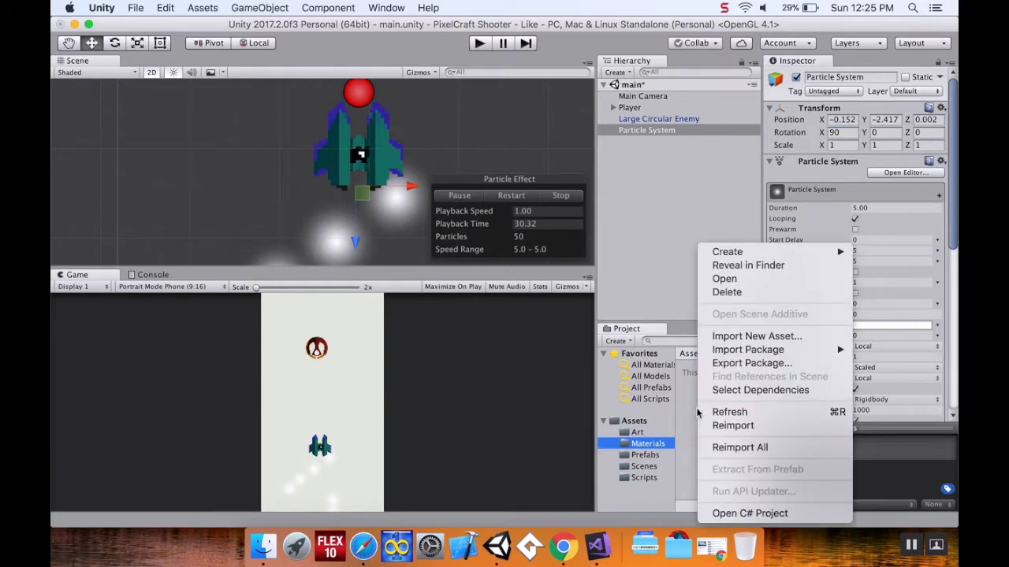
mouse_move(726, 251)
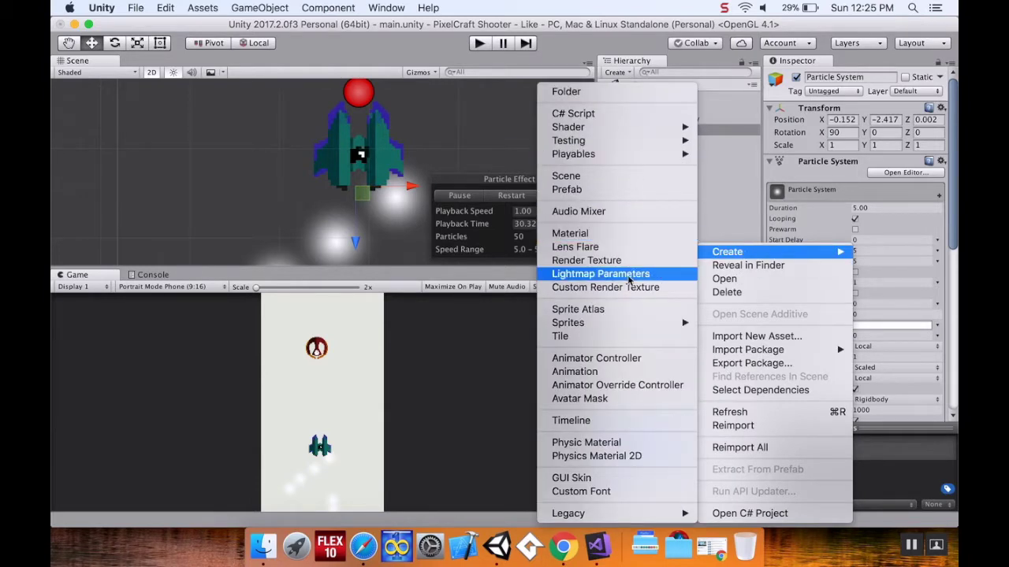
key("Escape")
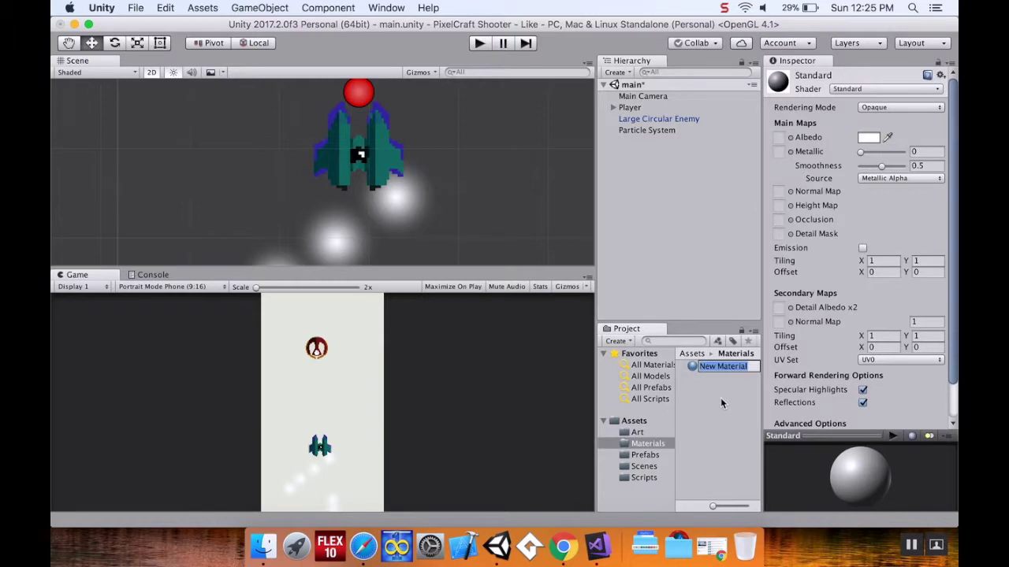
type("ShipTrailNormal")
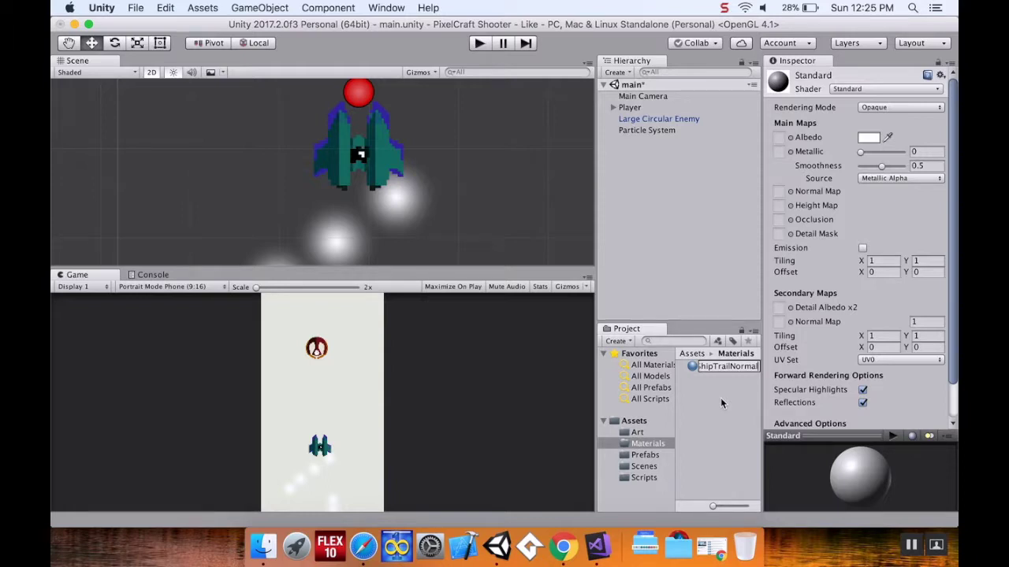
key("Return")
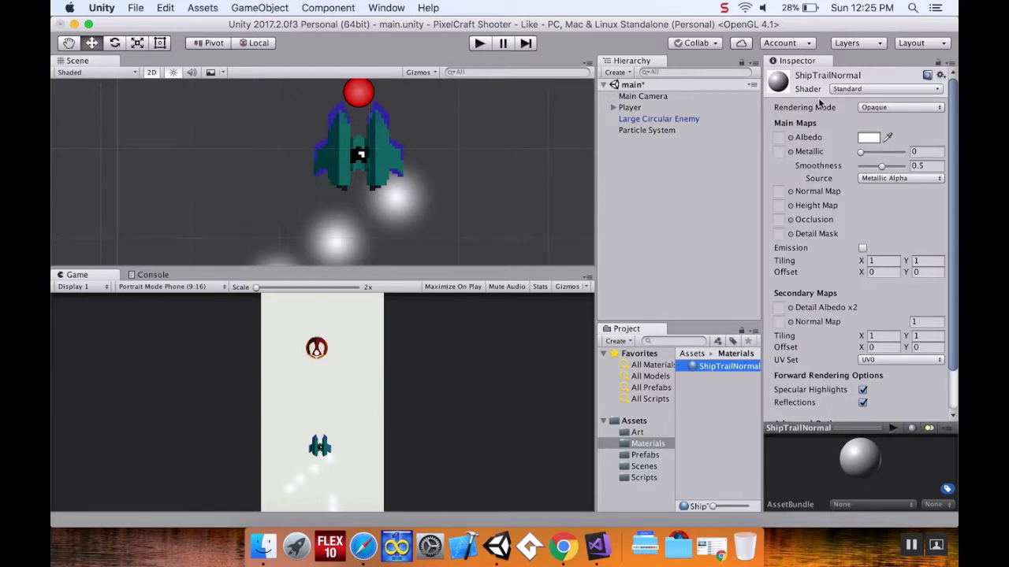
Give ShipTrailNormal the Particles/Alpha Blended shader and assign New Piskel-3 from the Art folder as its particle texture.
left_click(843, 91)
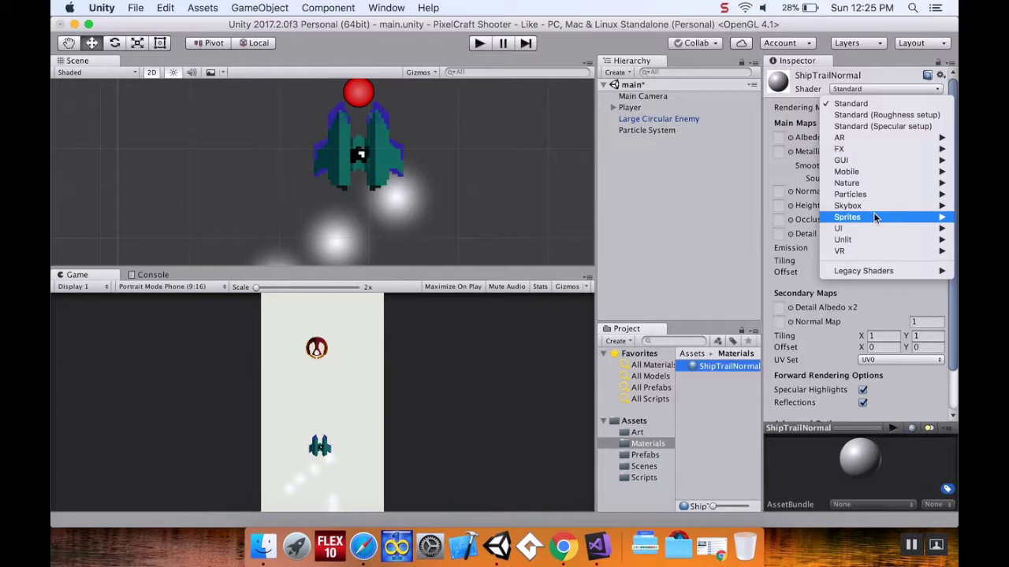
mouse_move(869, 196)
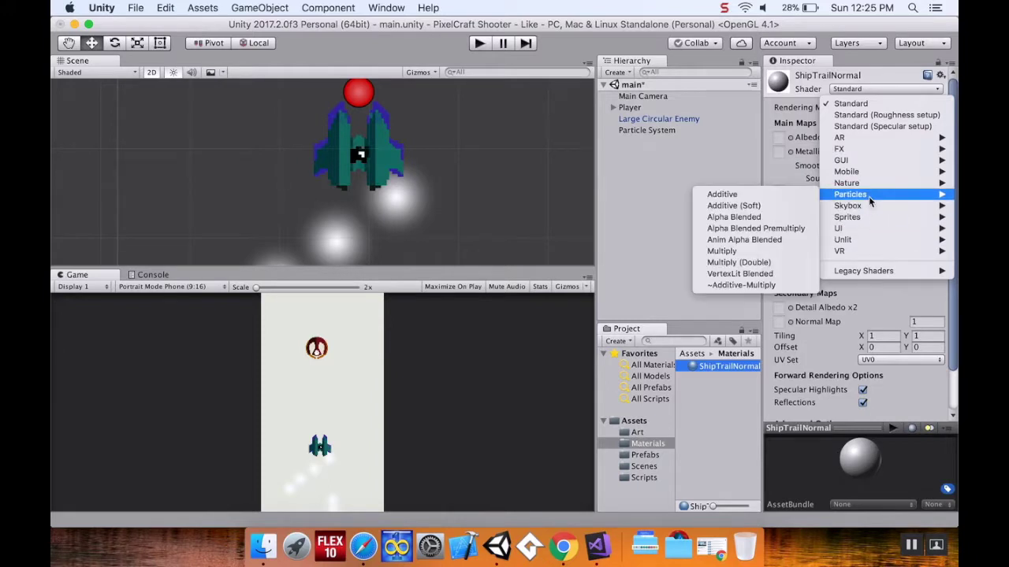
left_click(786, 217)
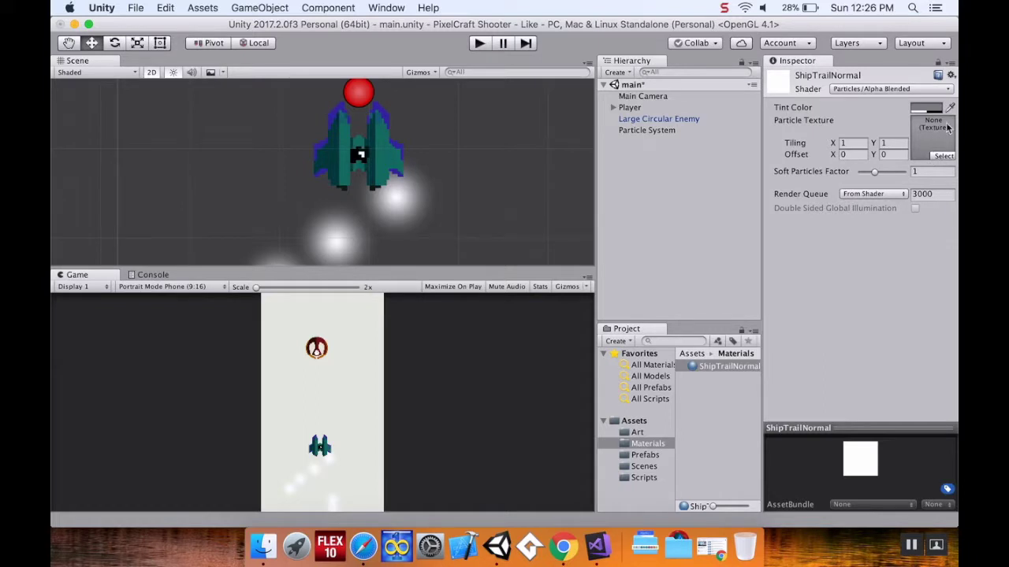
left_click(649, 443)
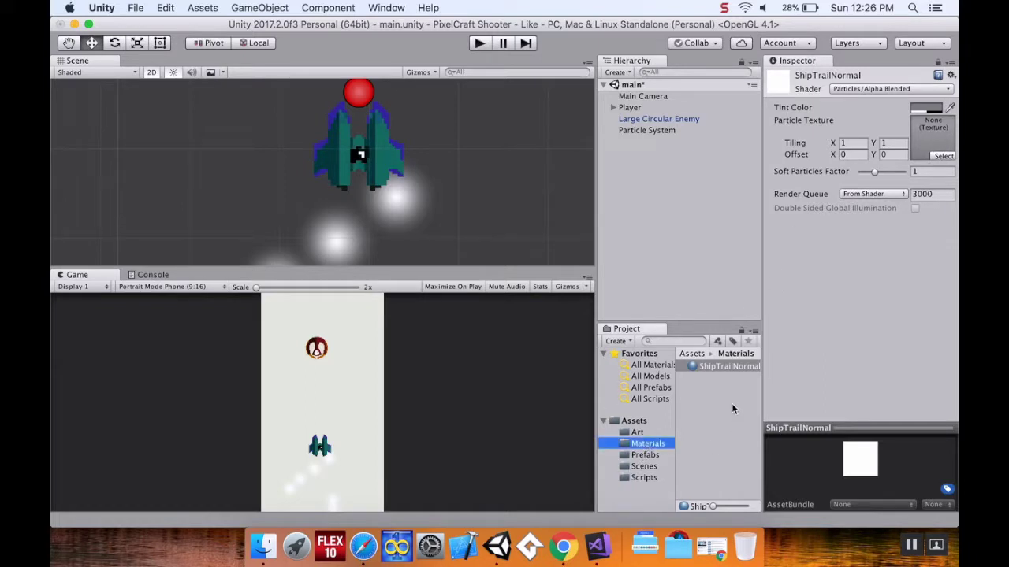
left_click(637, 433)
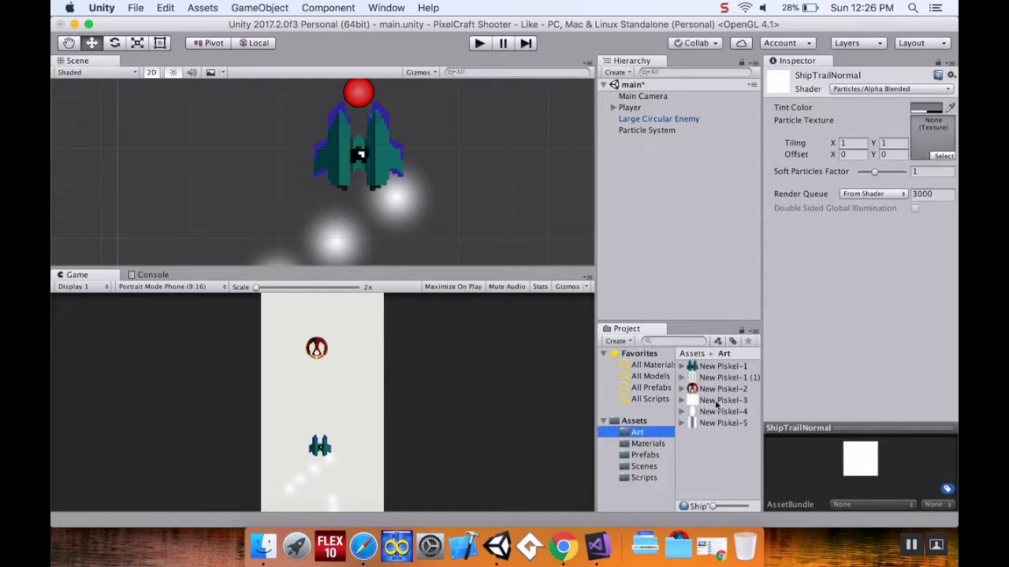
left_click_drag(714, 403, 931, 143)
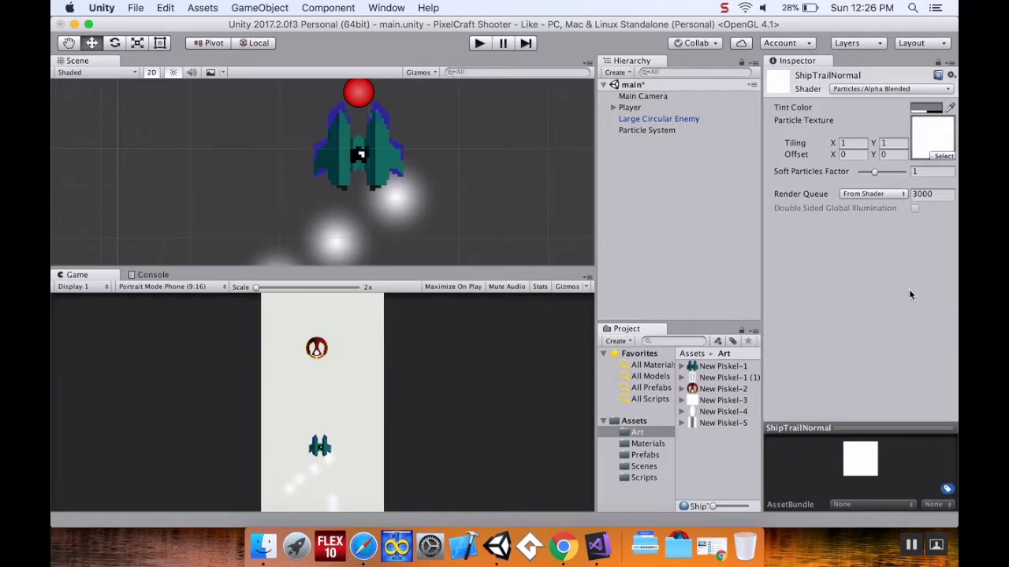
Set the ShipTrailNormal material's tint color to white with an alpha of about 224.
left_click(932, 108)
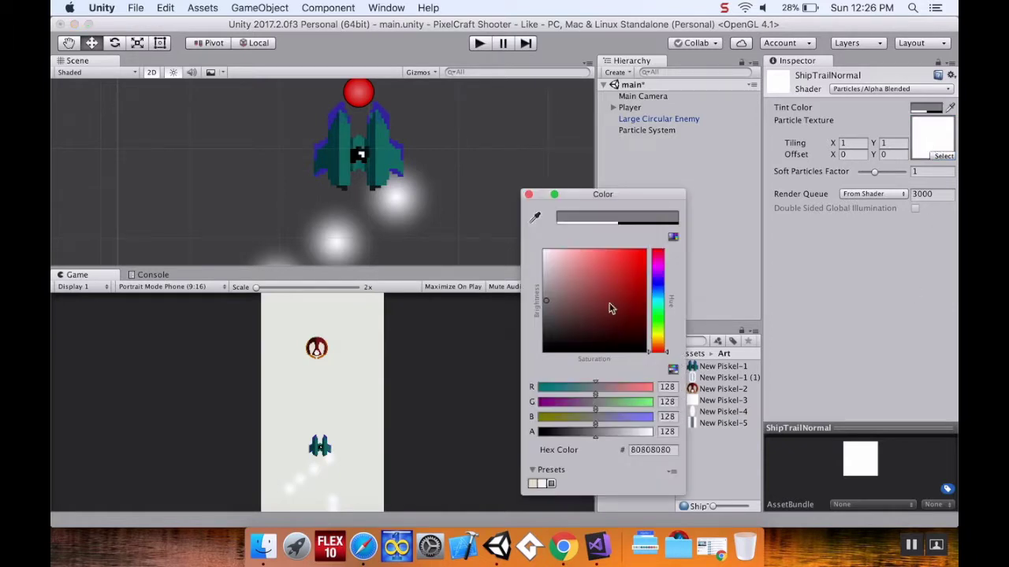
left_click_drag(564, 261, 535, 241)
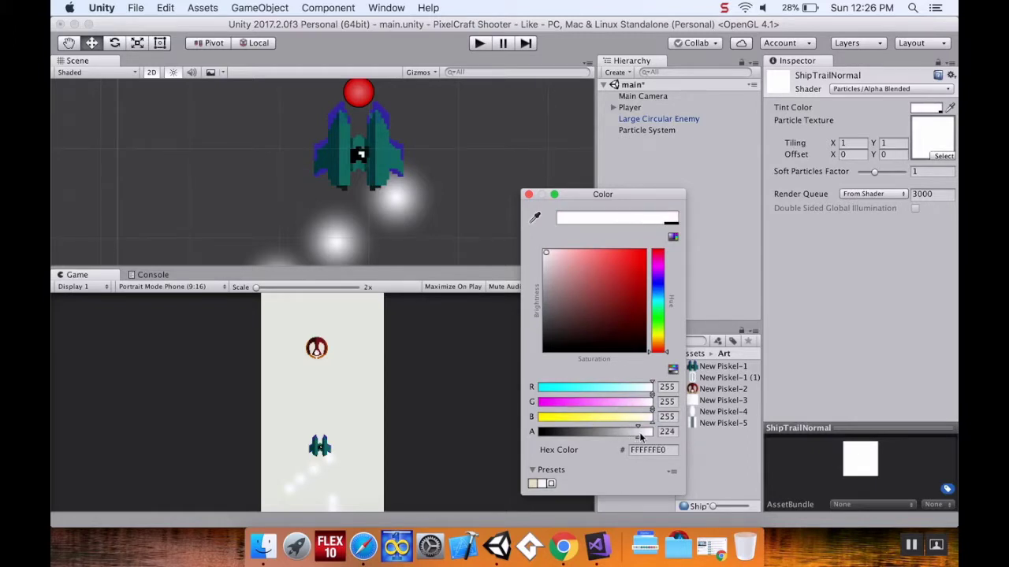
left_click(529, 195)
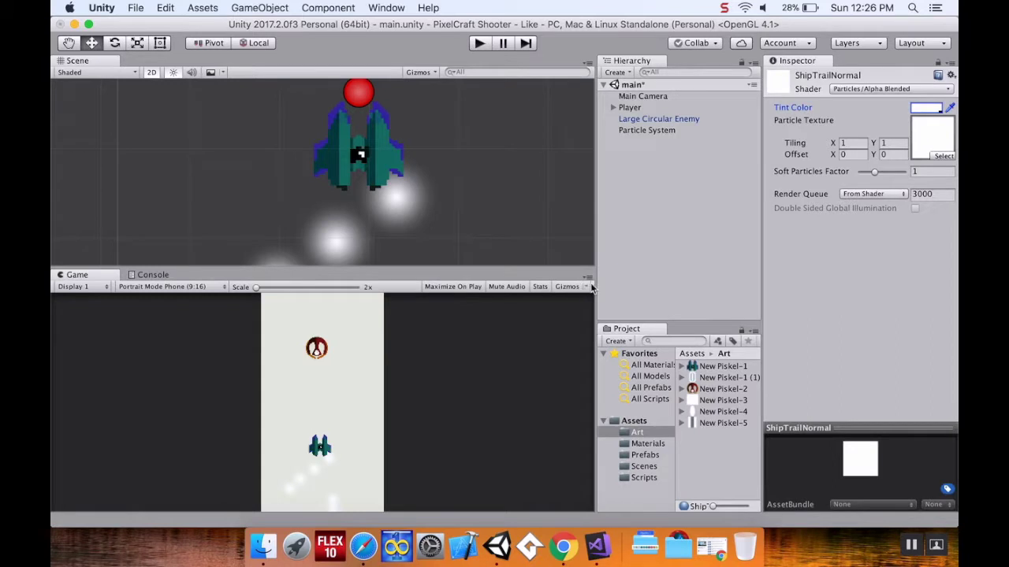
Apply the ShipTrailNormal material to the Particle System object.
left_click(640, 132)
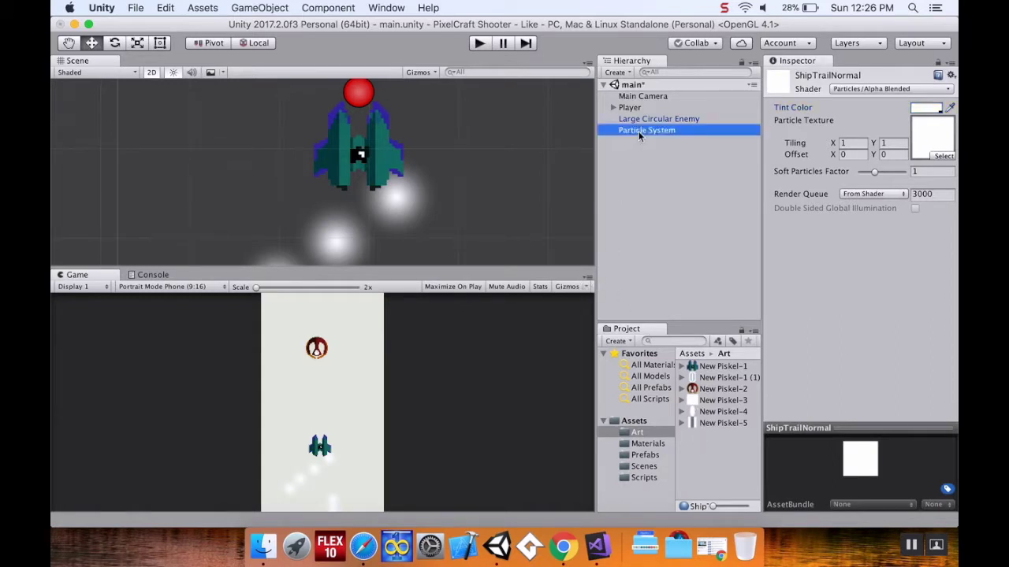
left_click(648, 445)
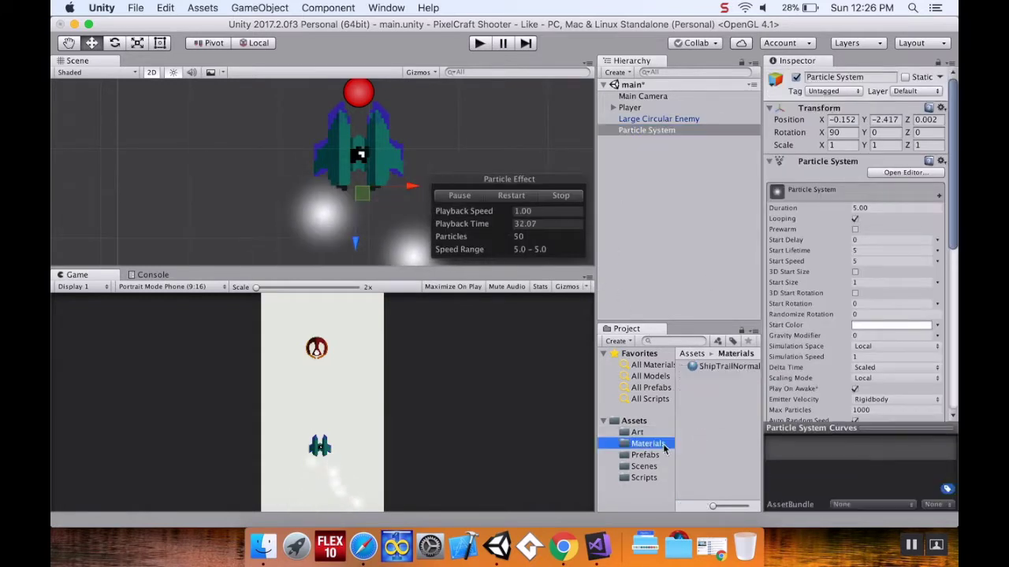
left_click(770, 163)
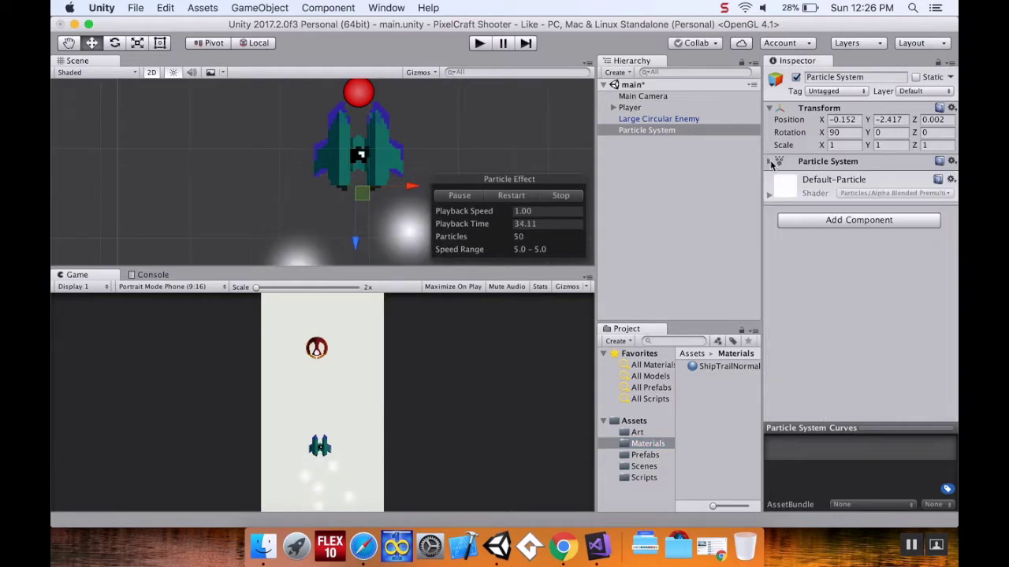
left_click_drag(691, 368, 875, 325)
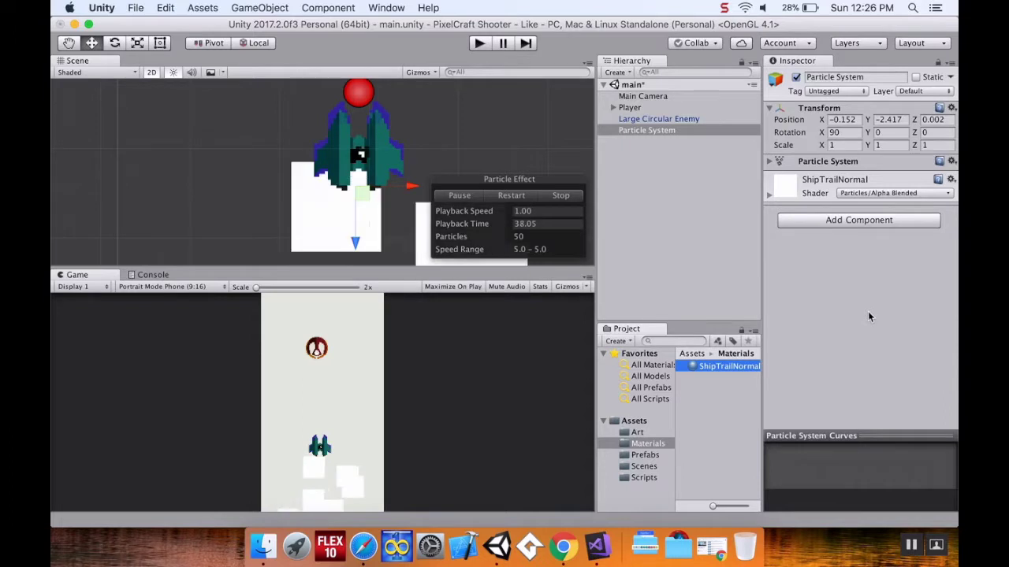
Set the particle system's start color to golden yellow, RGB 223, 180, 38.
left_click(771, 162)
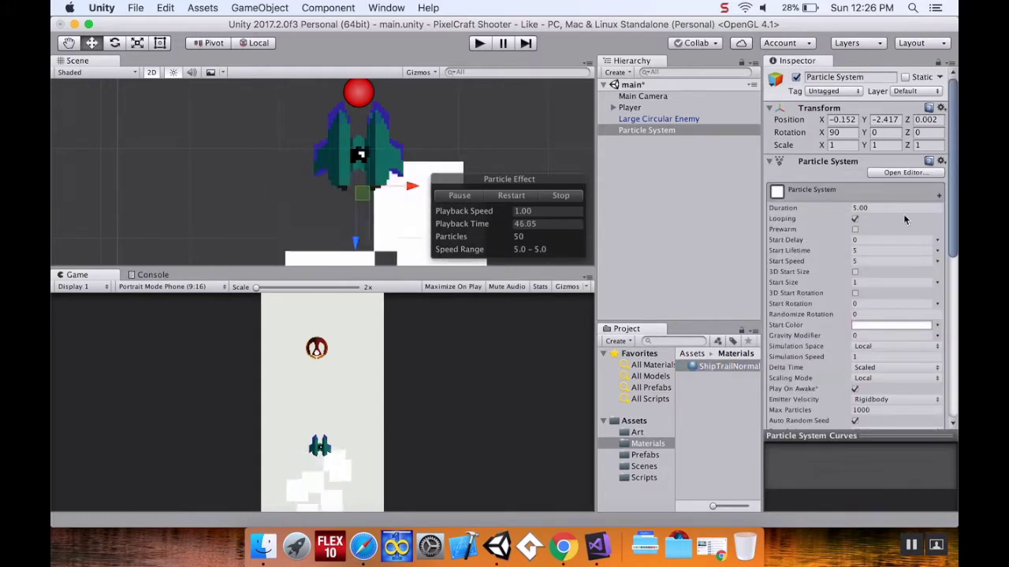
left_click(905, 326)
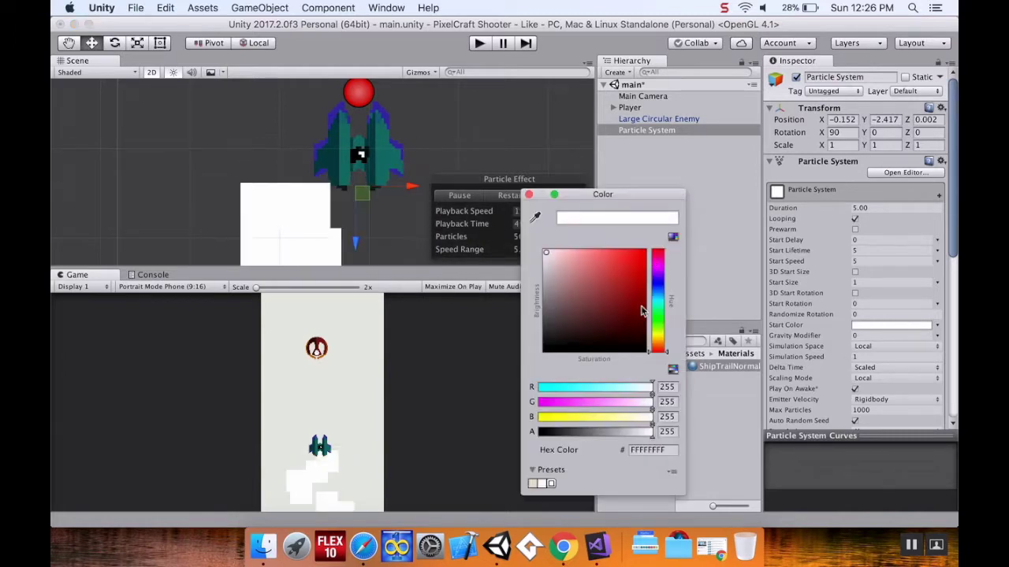
left_click(660, 341)
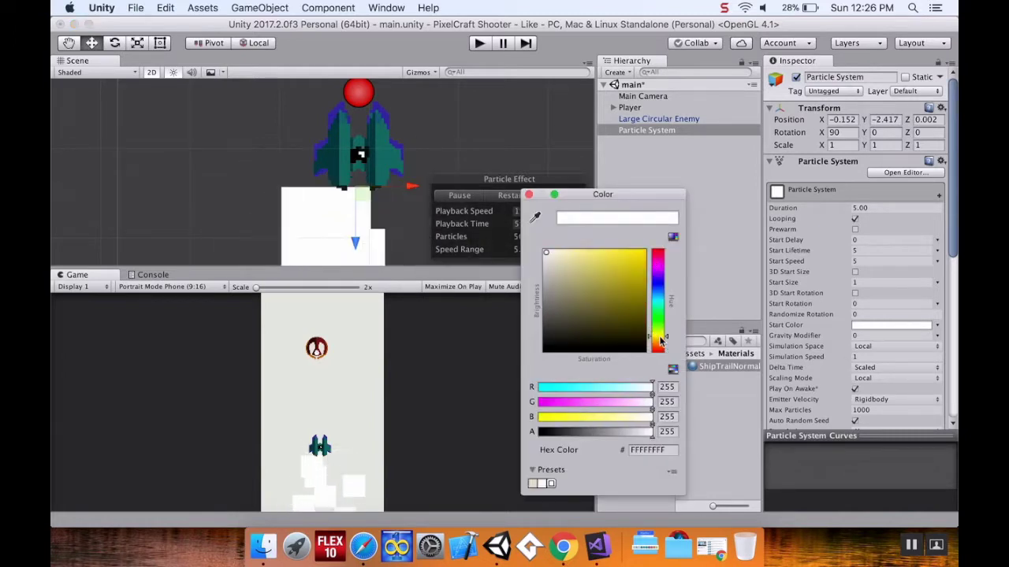
left_click(615, 305)
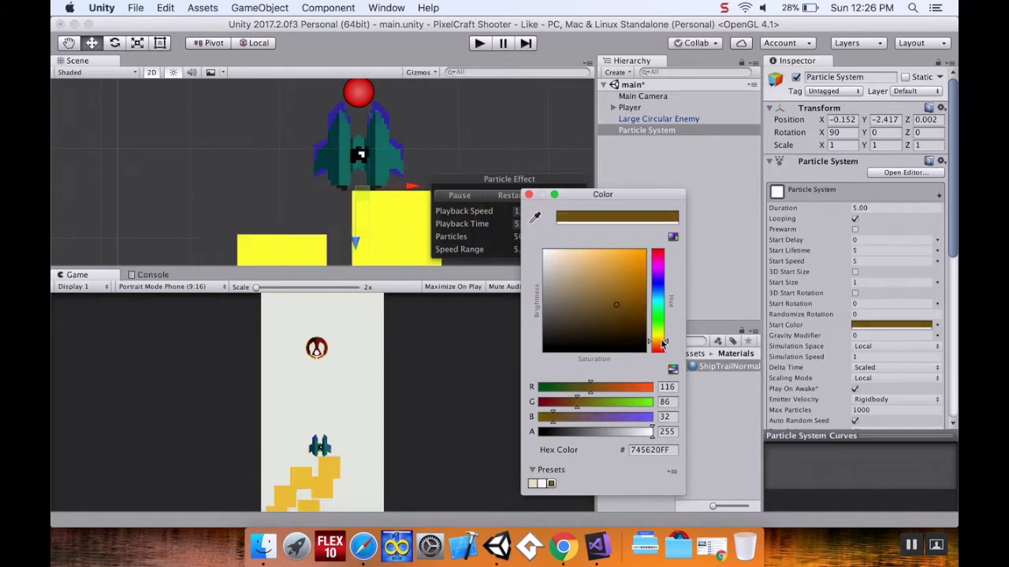
left_click(620, 263)
left_click_drag(623, 259, 625, 263)
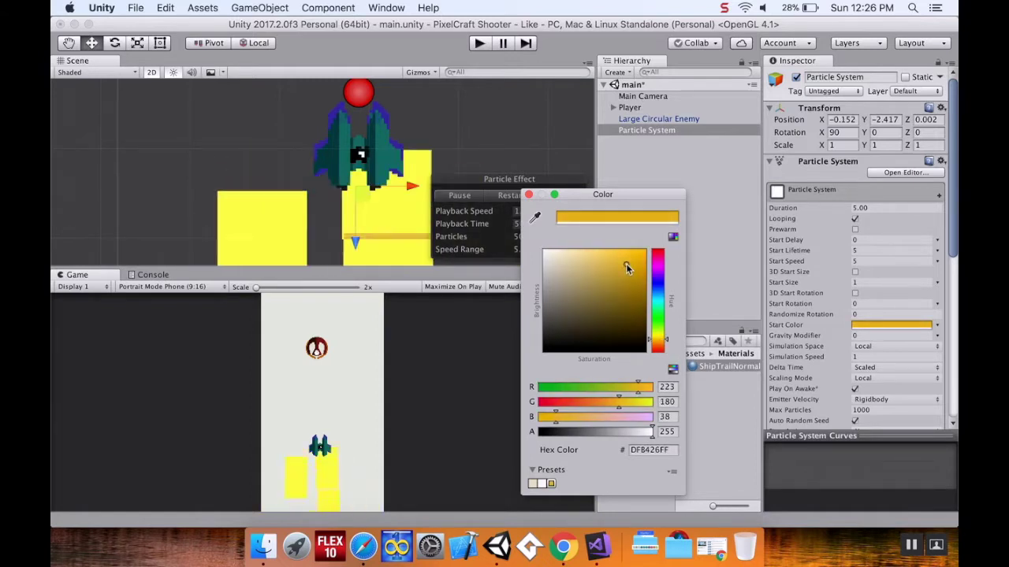
left_click(529, 195)
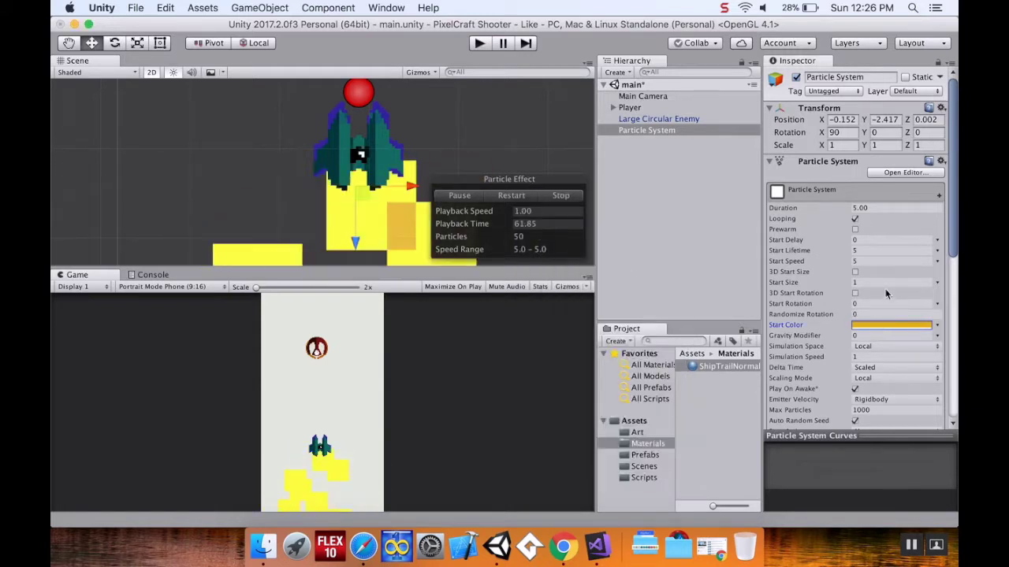
Set the particle system's start size to random between two constants, 0.1 and 0.3.
left_click(937, 284)
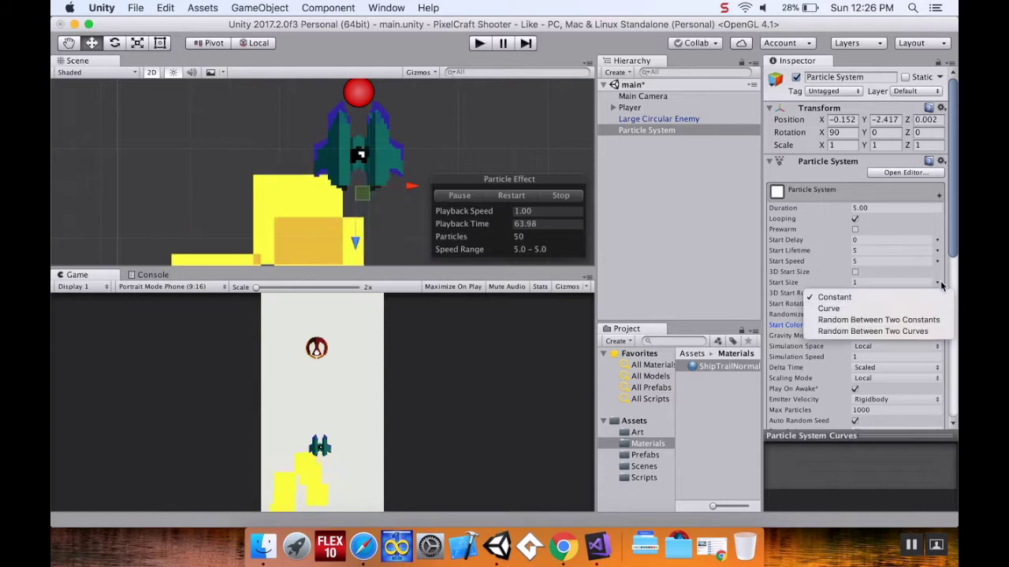
left_click(905, 323)
left_click(873, 283)
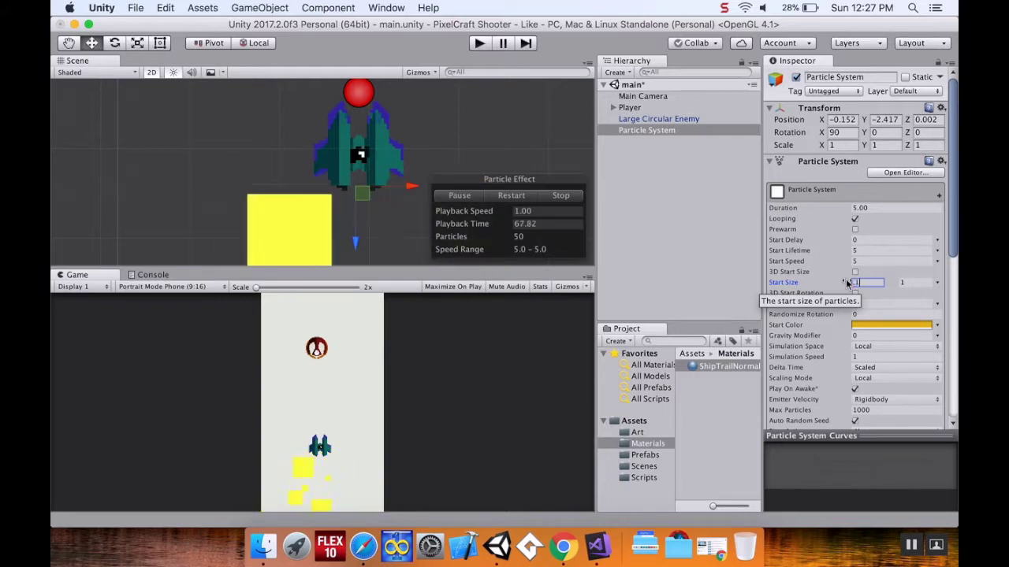
type("0.1")
key("Tab")
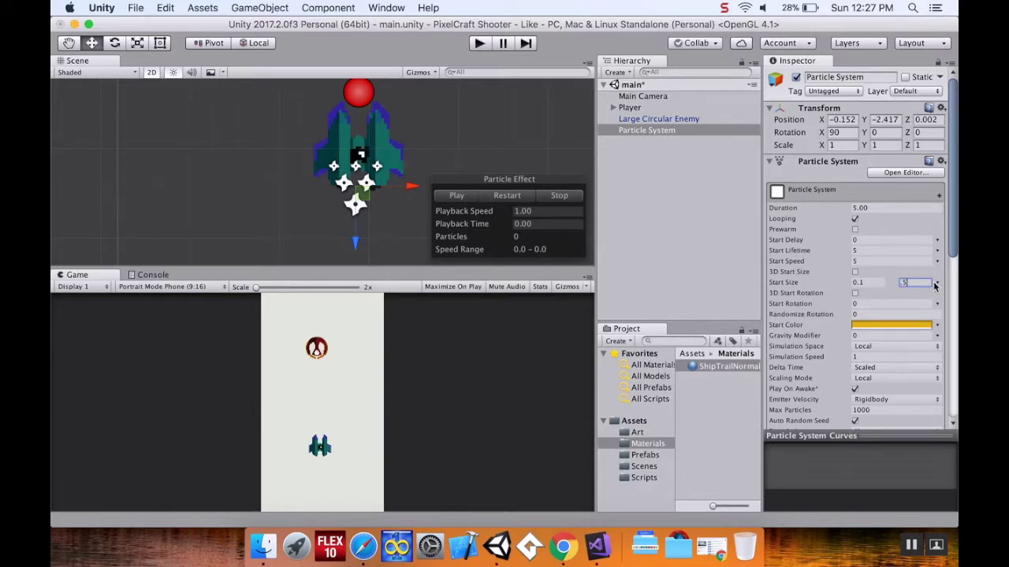
type("0.5")
left_click(457, 196)
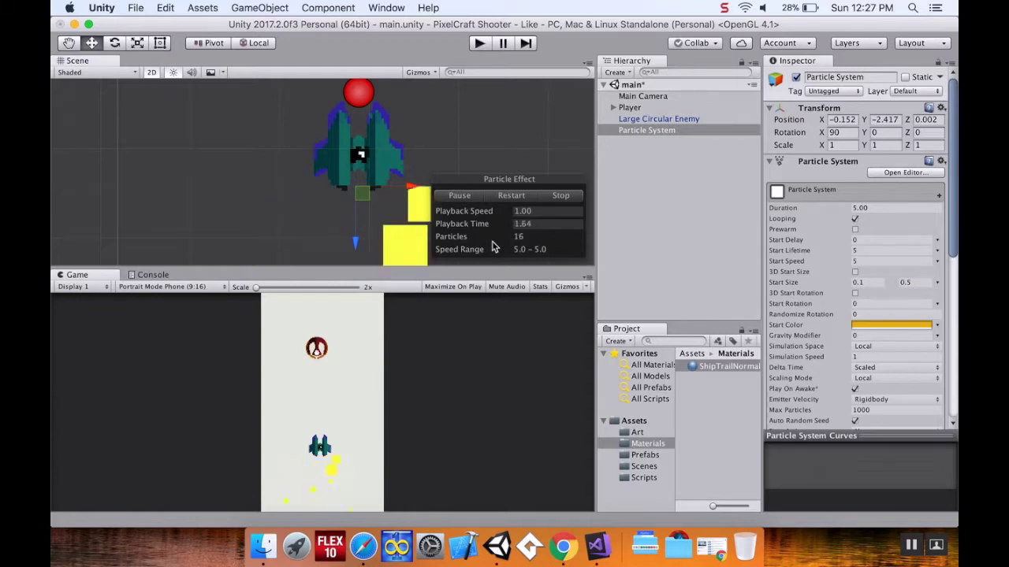
left_click(905, 282)
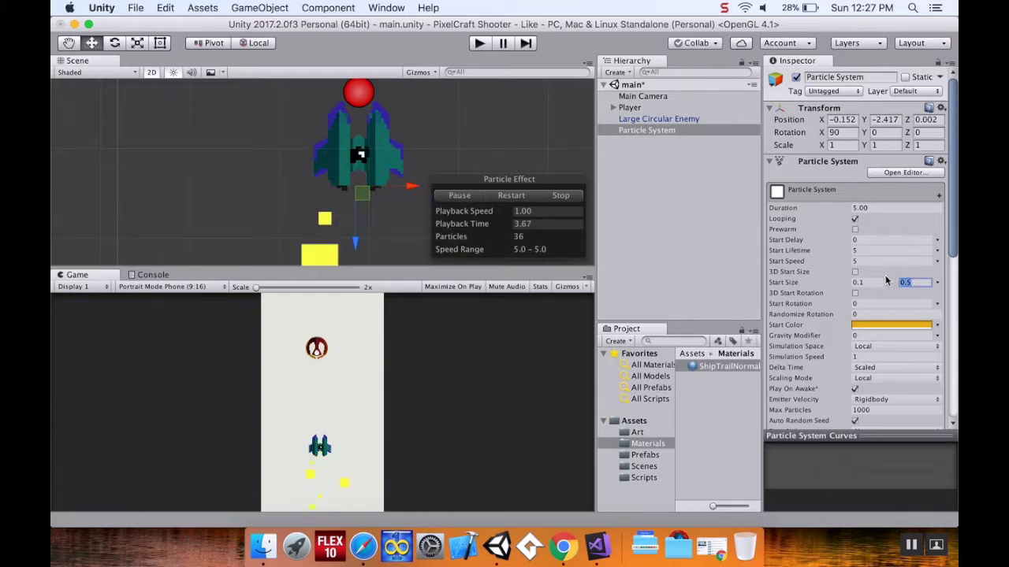
type("0.3")
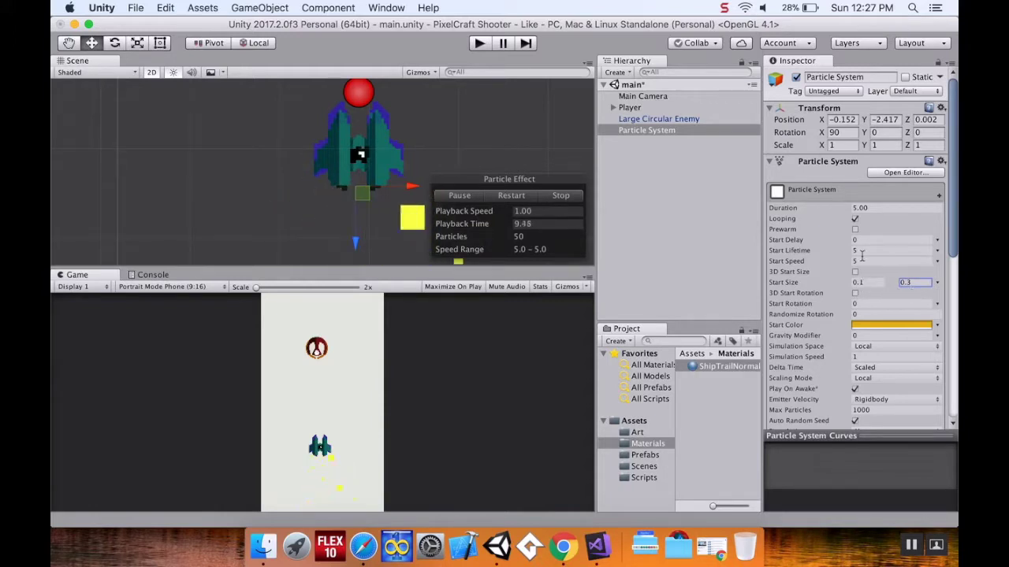
Set the start lifetime to random between two constants, 0.1 and 0.3, and replay the particle preview.
left_click(937, 251)
left_click(889, 288)
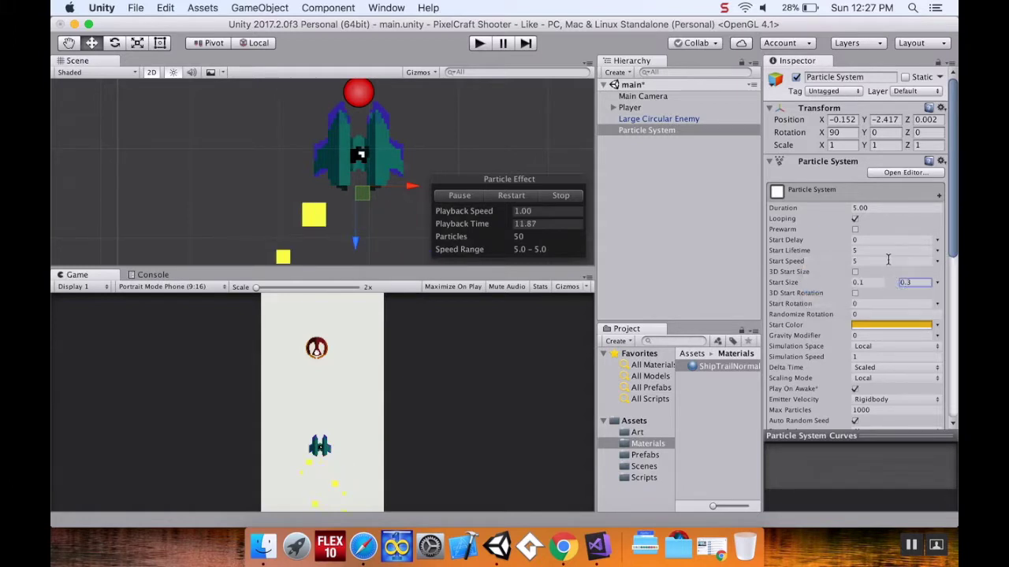
left_click(865, 250)
type("0.1")
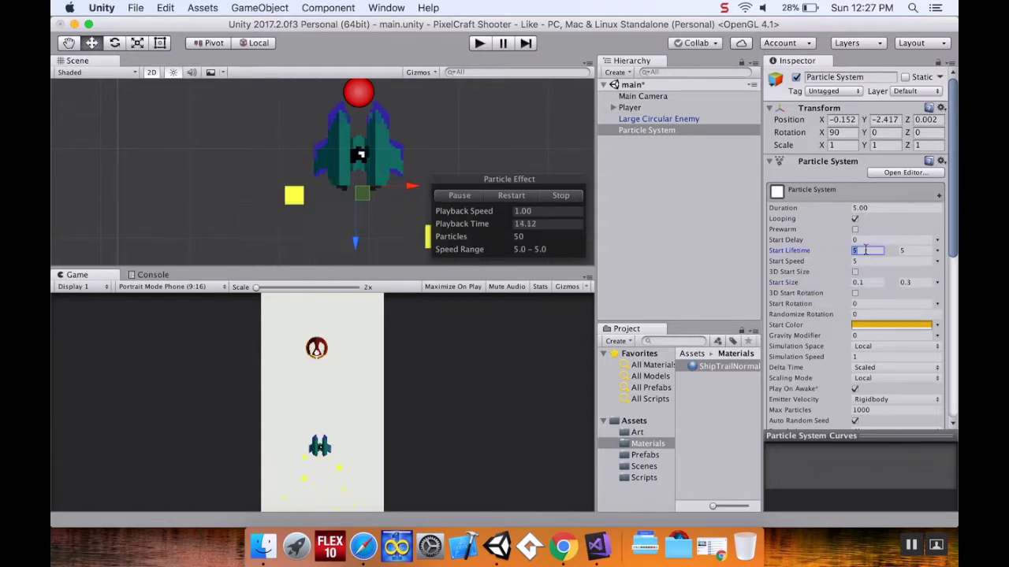
key("Tab")
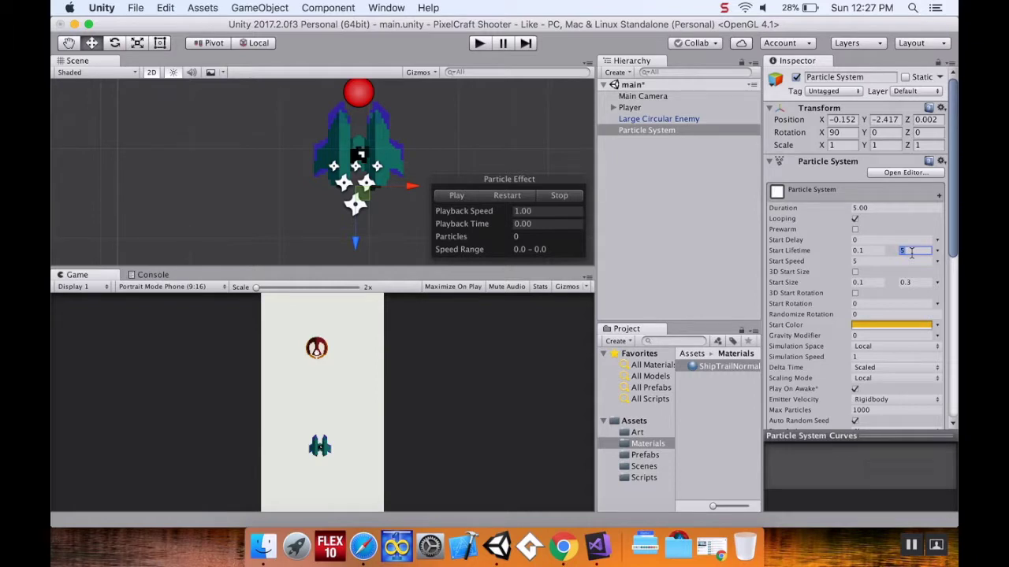
left_click(454, 197)
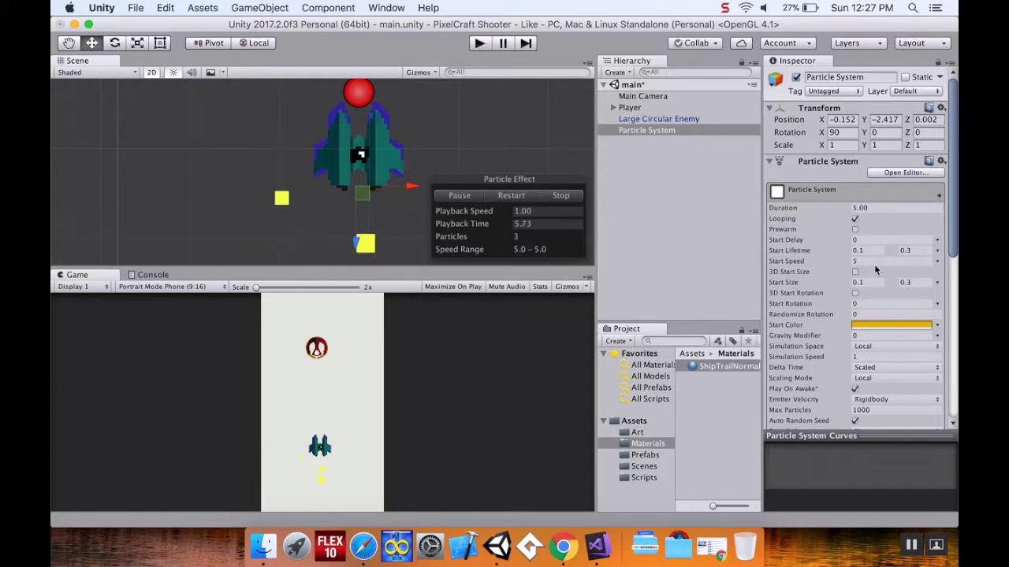
Set the start speed to random between two constants, 1 and 3.
left_click(937, 261)
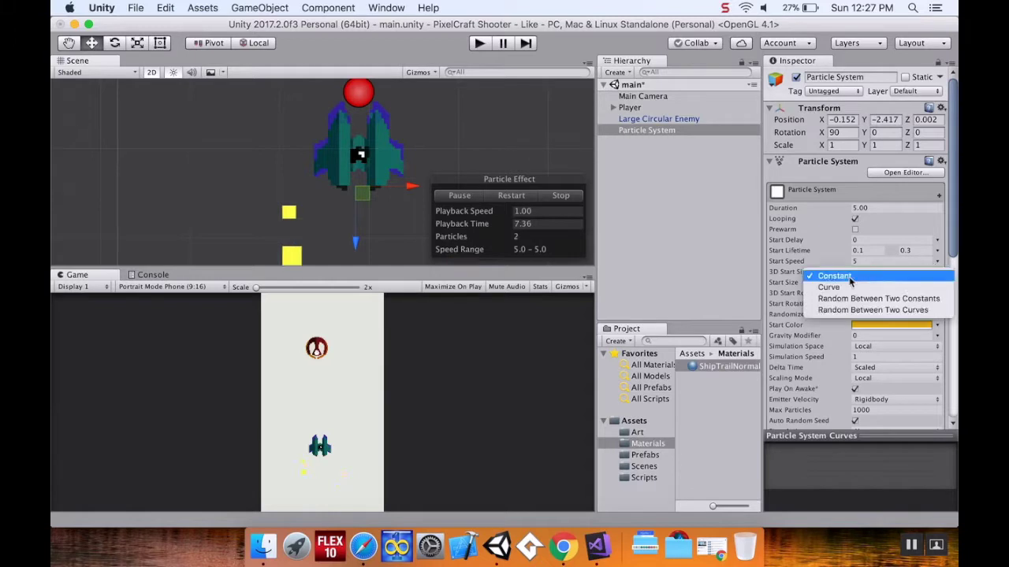
left_click(859, 302)
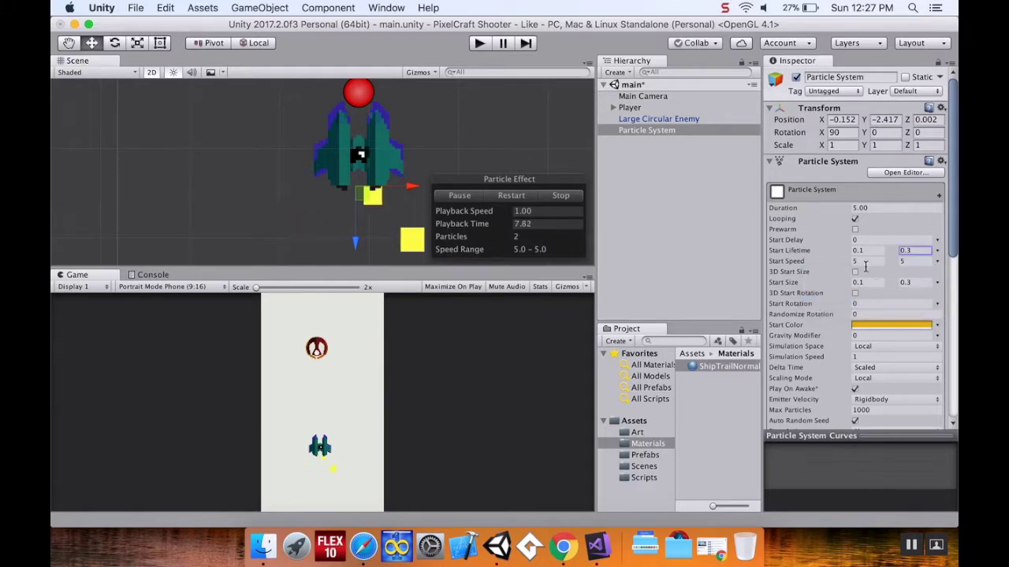
type("1")
key("Tab")
type("2")
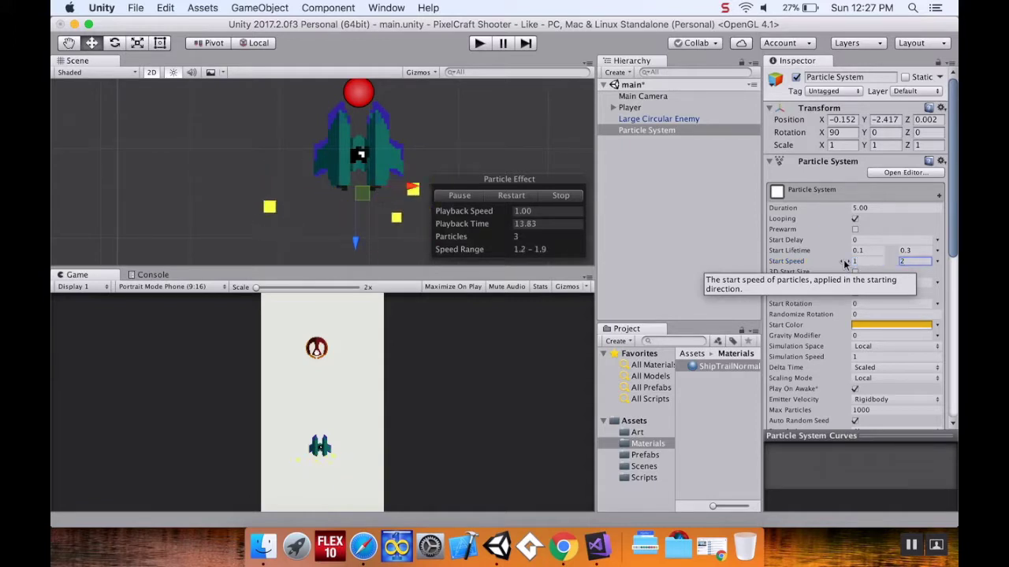
left_click(906, 261)
type("3")
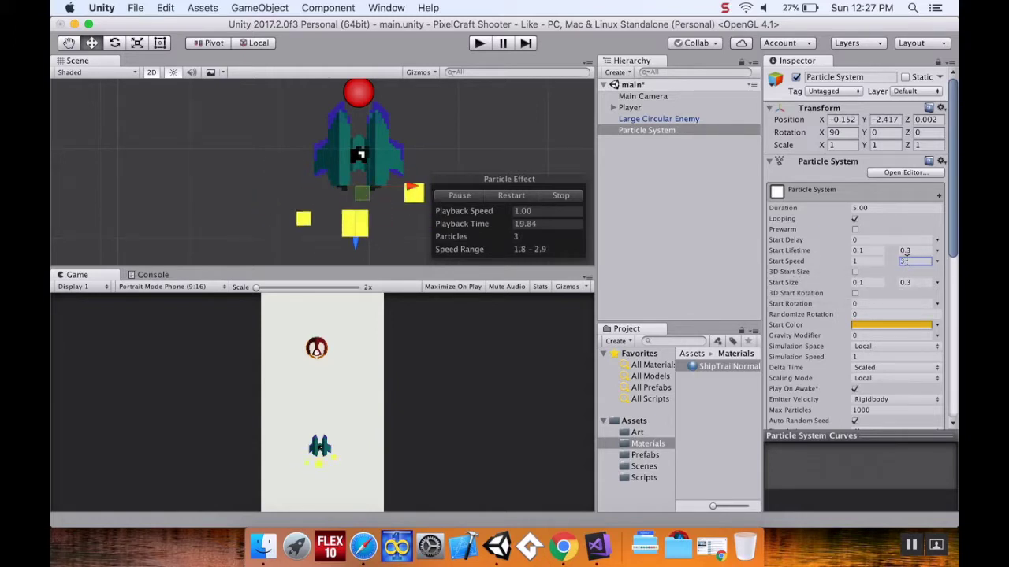
Set the Emission module's rate over time to 50.
scroll(902, 307, "down", 5)
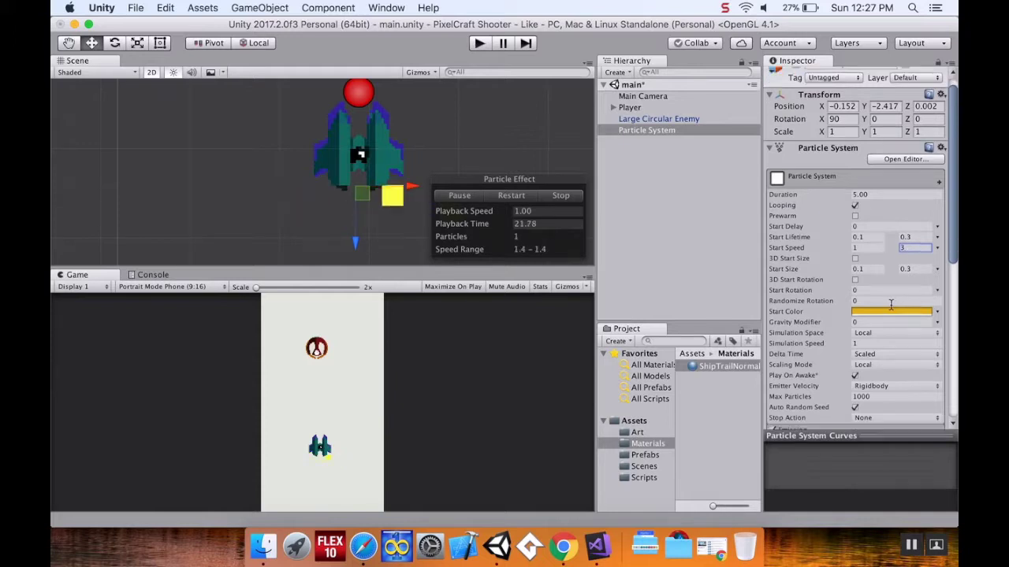
scroll(874, 300, "down", 2)
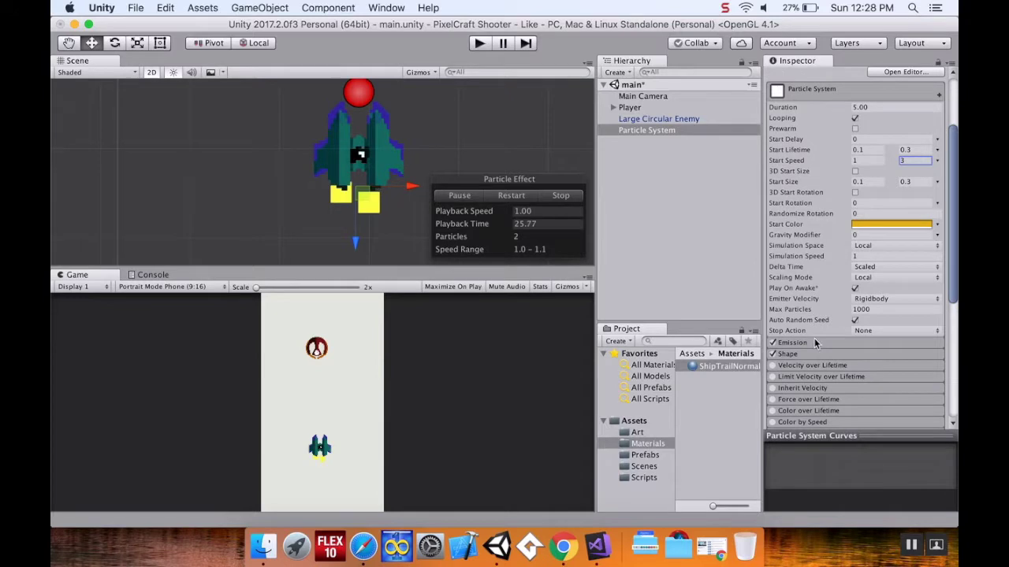
left_click(814, 344)
scroll(842, 316, "down", 5)
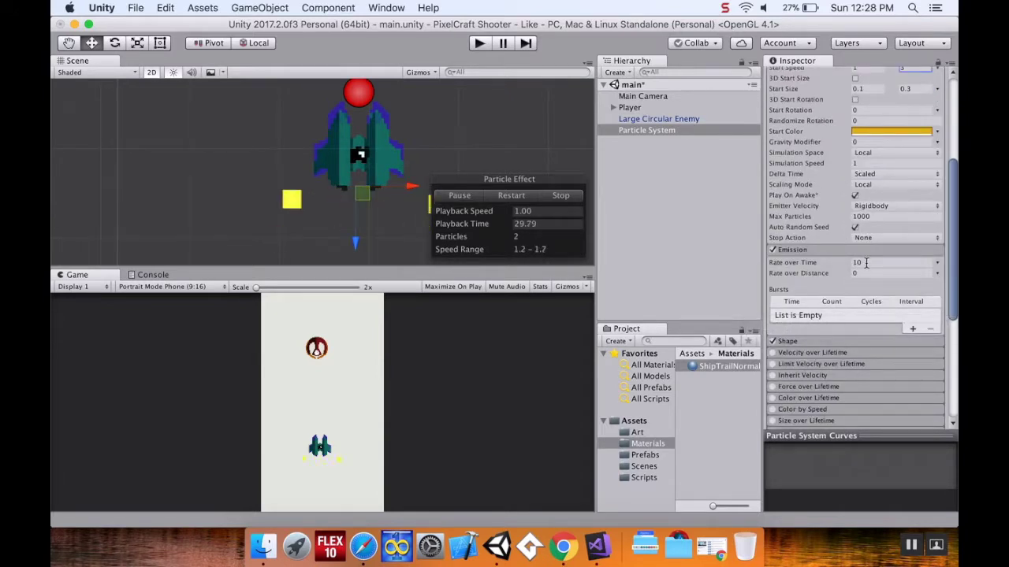
left_click(860, 263)
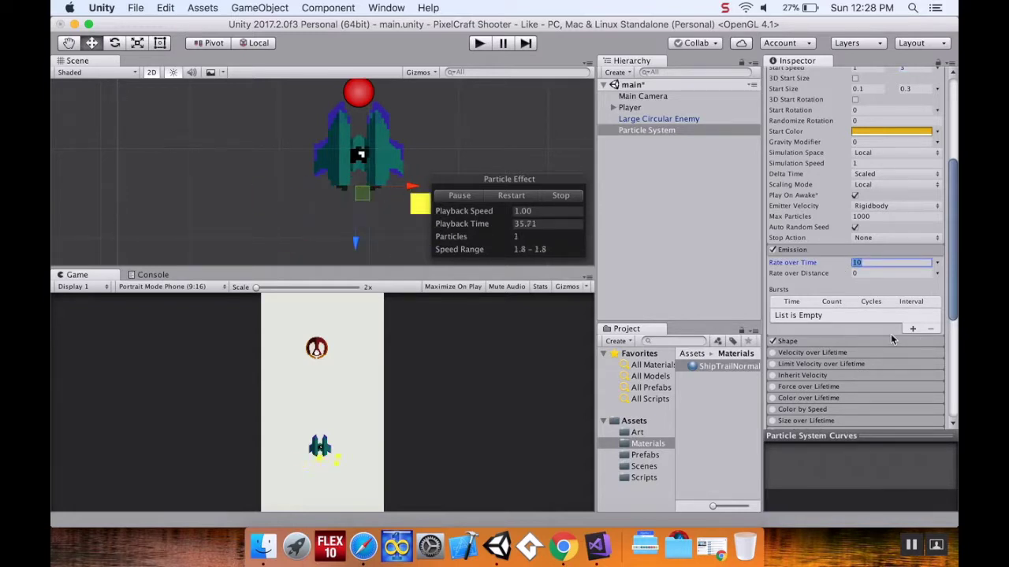
type("50")
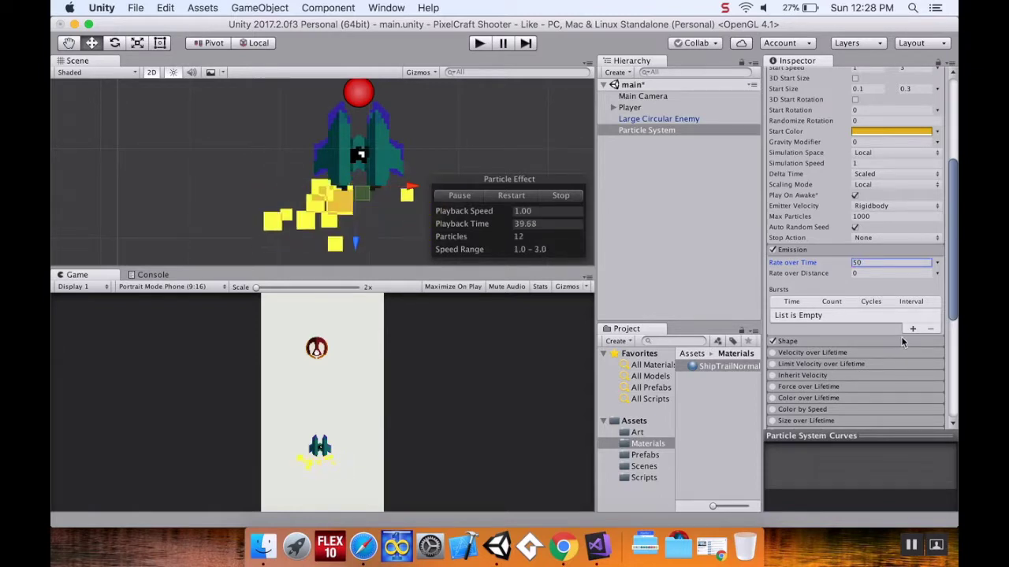
Narrow the cone emitter in the Shape module to a radius of 0.07 and an angle of about 12.7.
left_click(802, 343)
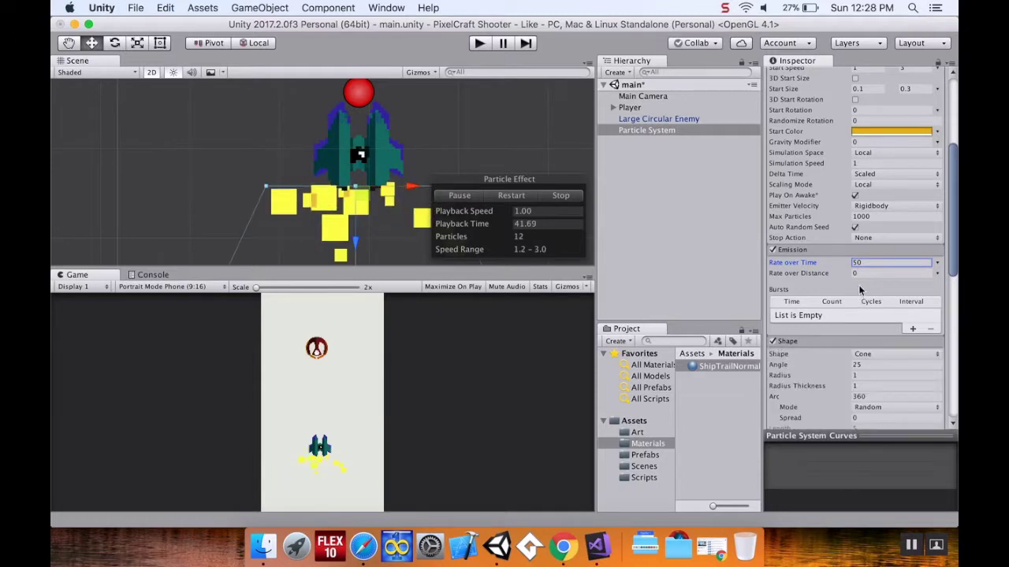
scroll(858, 285, "down", 3)
scroll(859, 291, "down", 6)
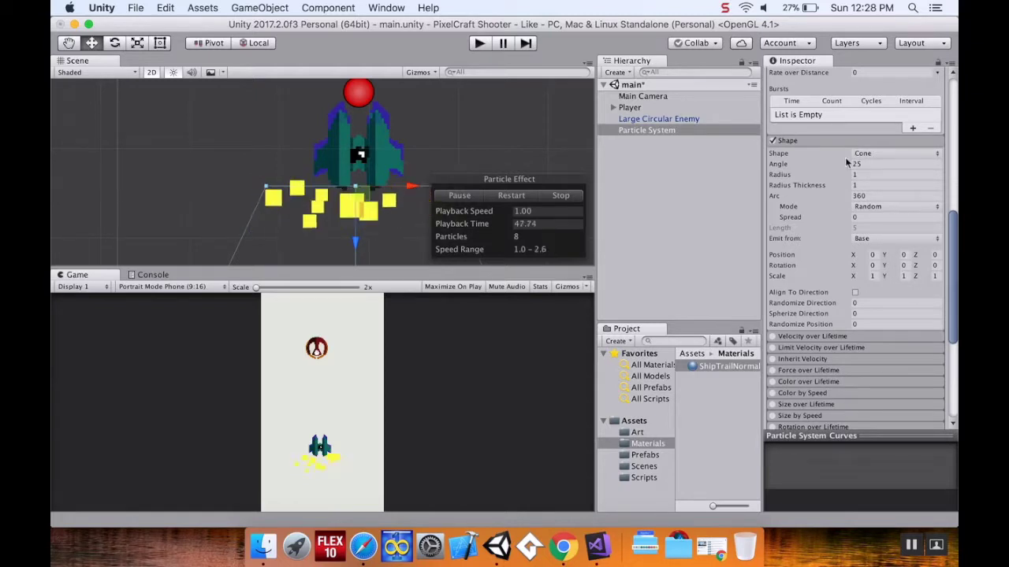
left_click_drag(822, 174, 796, 175)
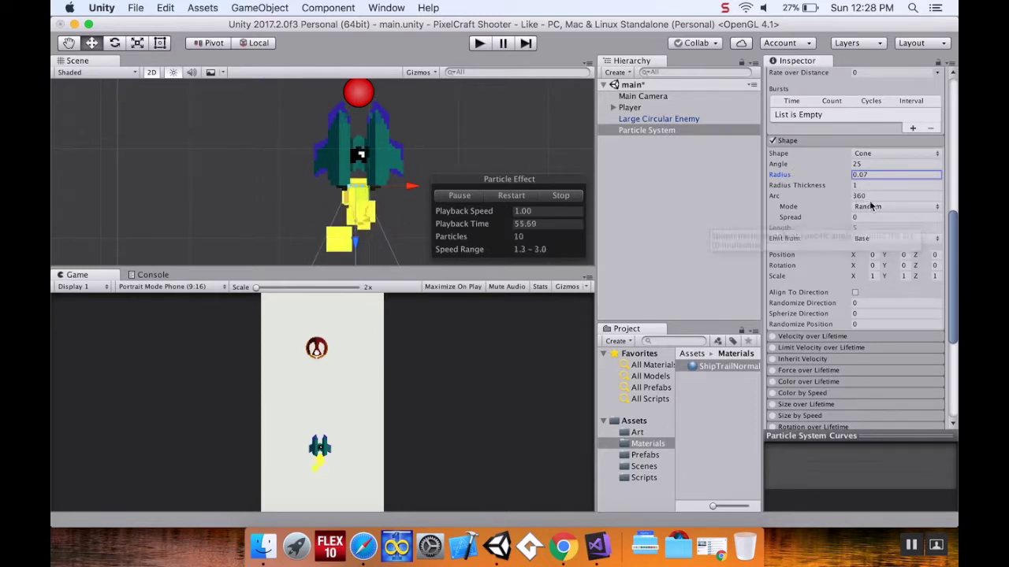
left_click_drag(831, 196, 822, 170)
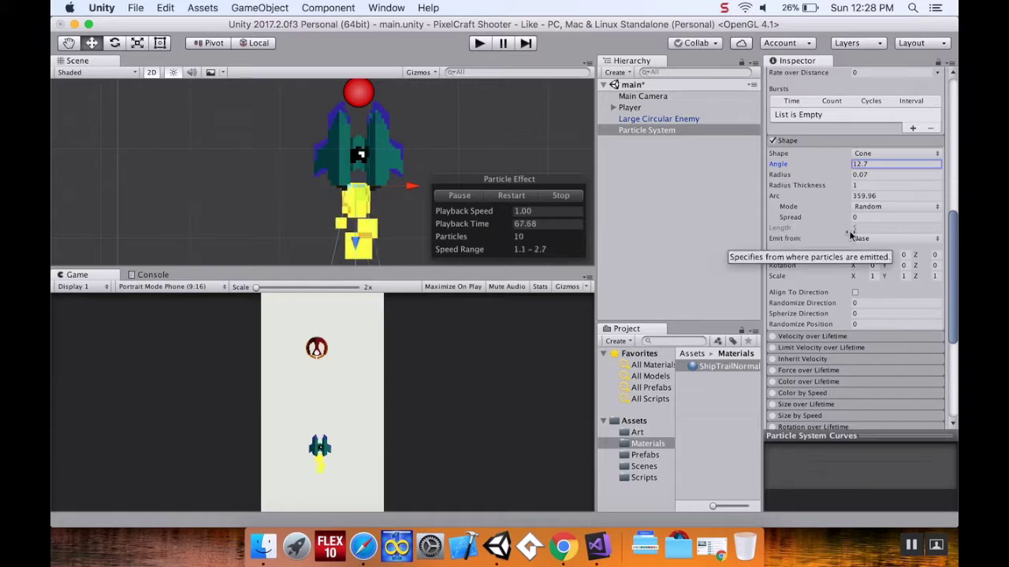
Enable Size over Lifetime and raise the first key of its size curve to 1.
scroll(843, 247, "down", 5)
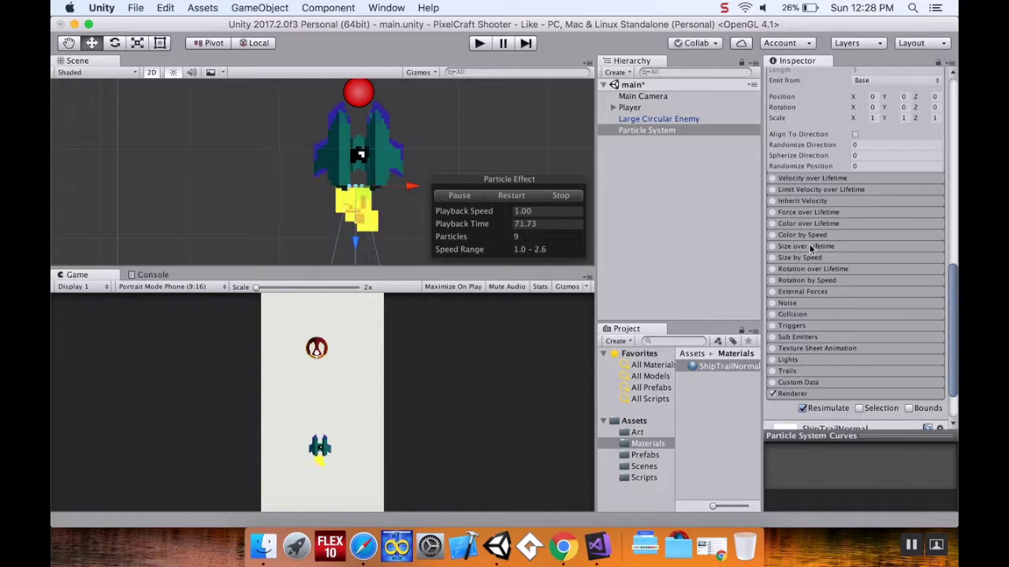
left_click(809, 246)
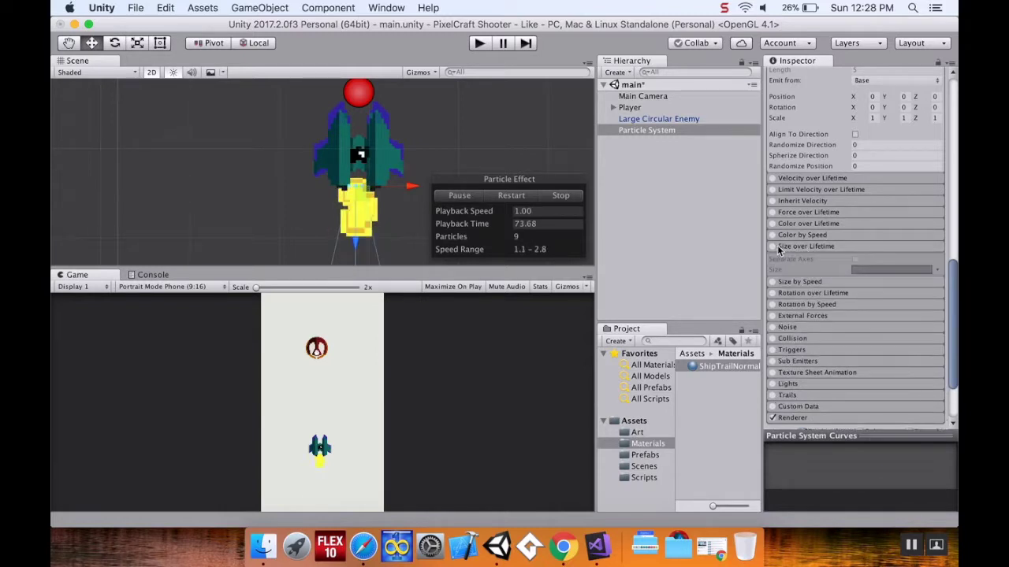
left_click(775, 247)
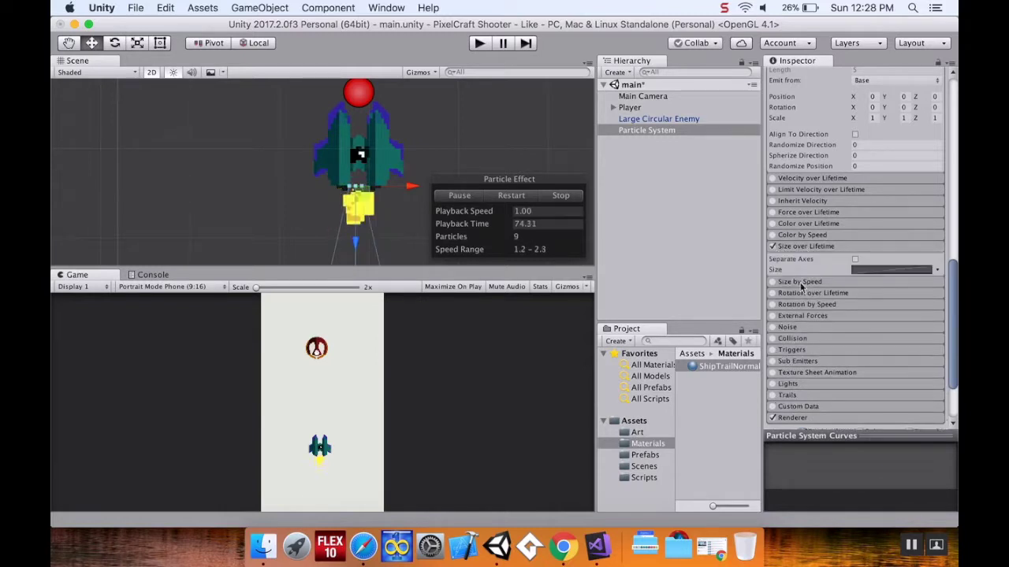
left_click(872, 270)
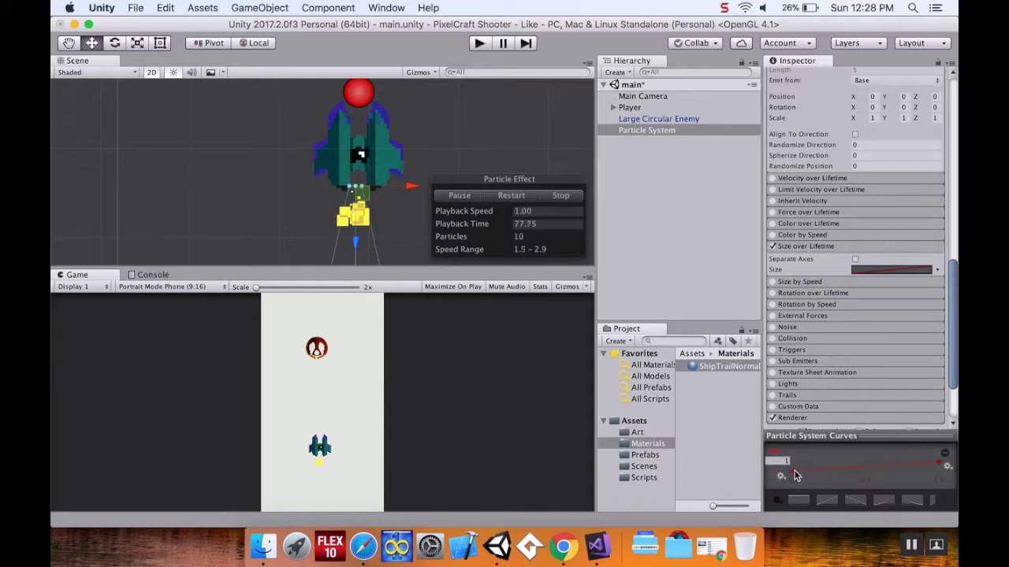
left_click_drag(794, 473, 796, 462)
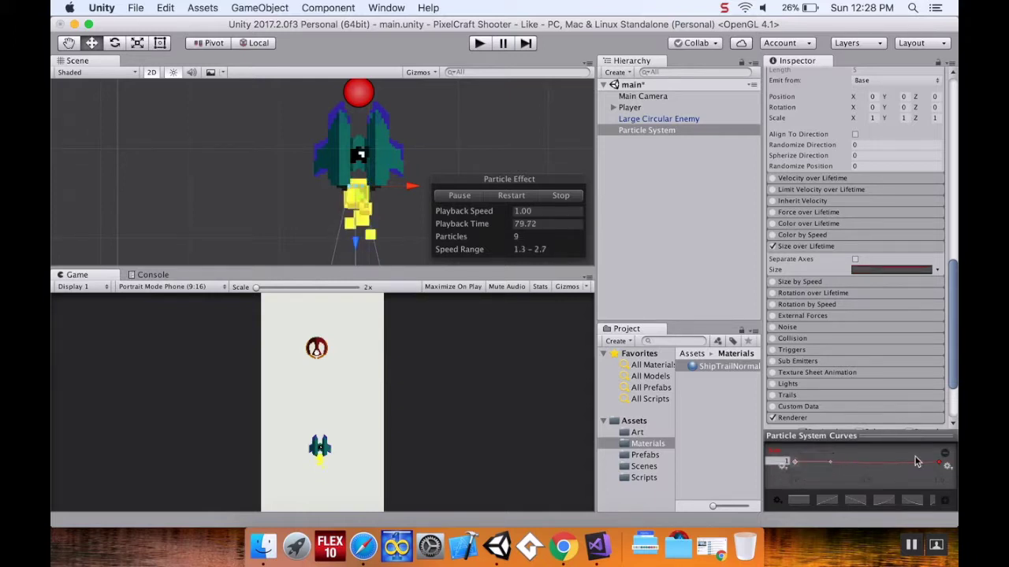
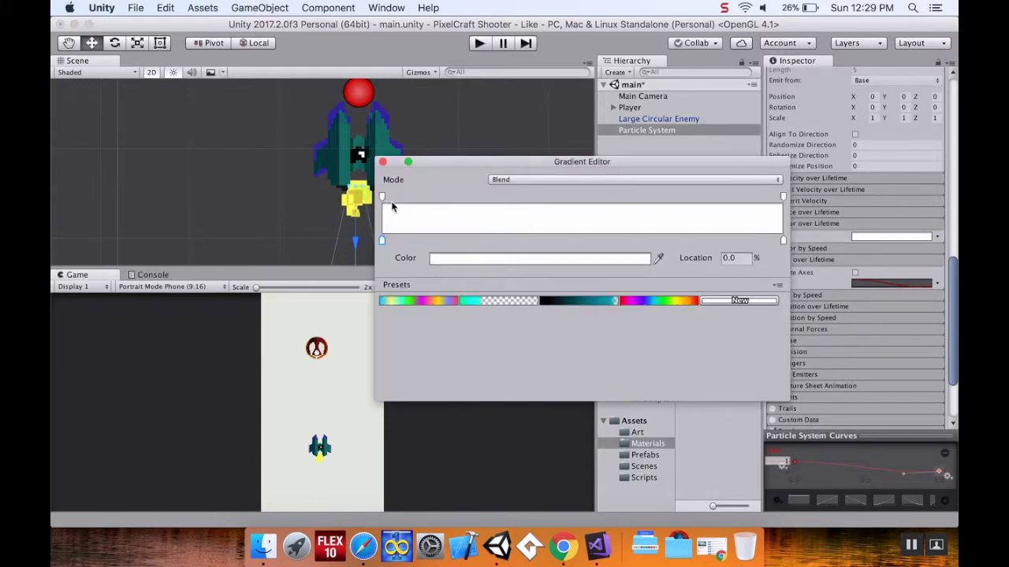
Set the starting color key of the Color over Lifetime gradient to a brownish orange, about RGB 191, 141, 87.
left_click(472, 258)
left_click_drag(661, 344, 661, 347)
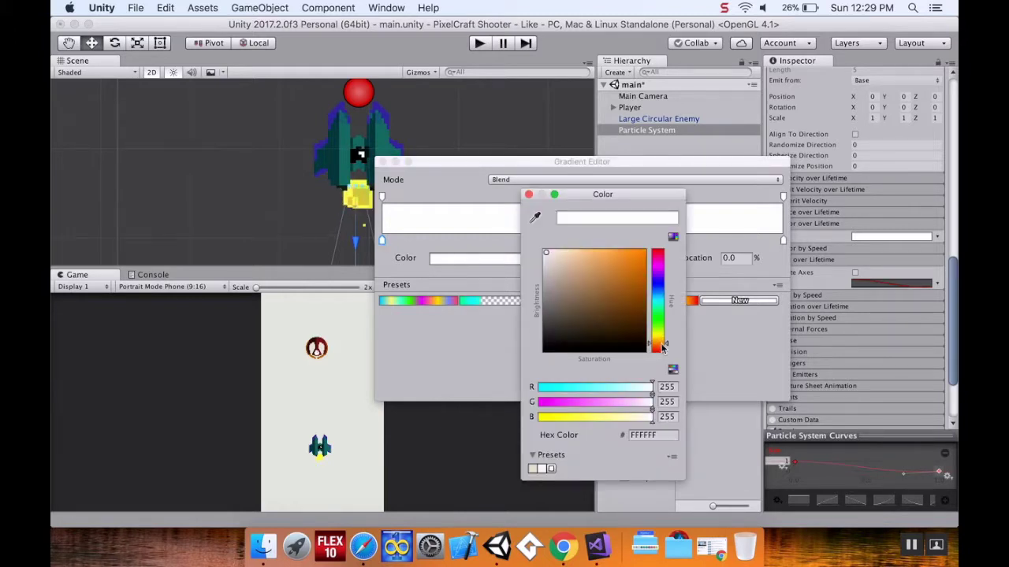
left_click(599, 274)
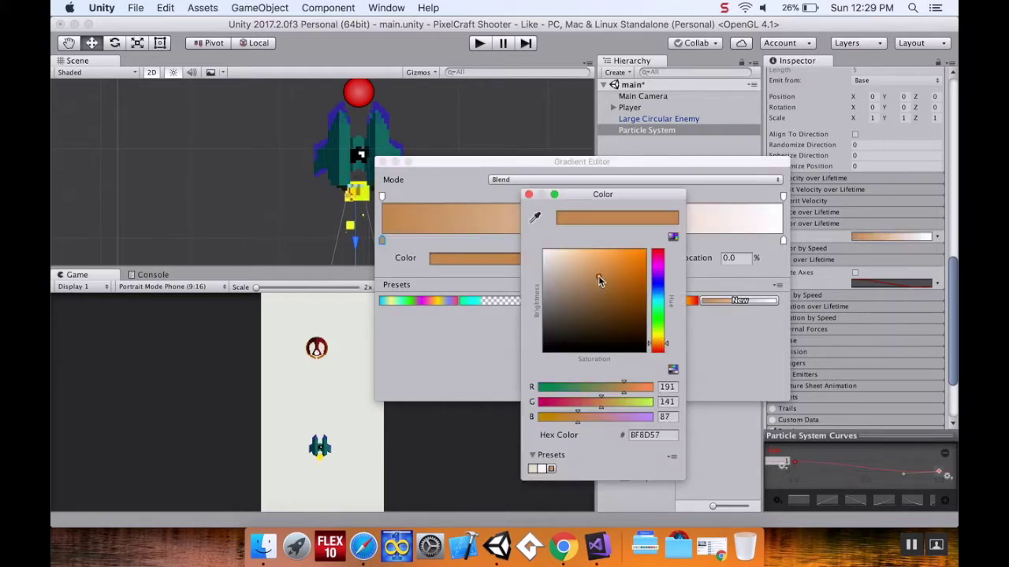
left_click(528, 195)
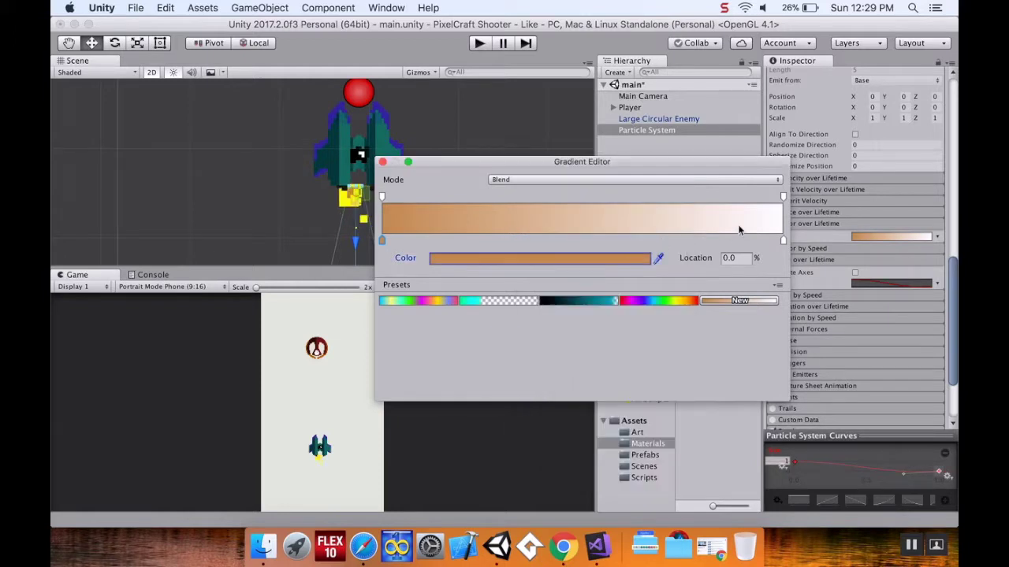
Add an alpha key and a color key near 51% of the Color over Lifetime gradient, coloring the latter near-black, RGB 36, 34, 33.
left_click(602, 197)
left_click_drag(586, 198, 584, 198)
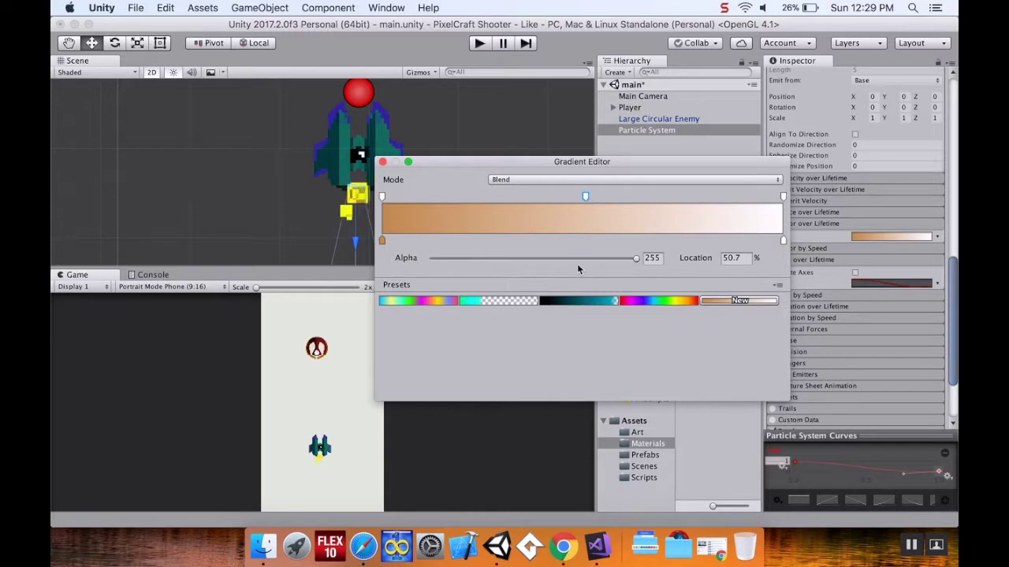
left_click(586, 240)
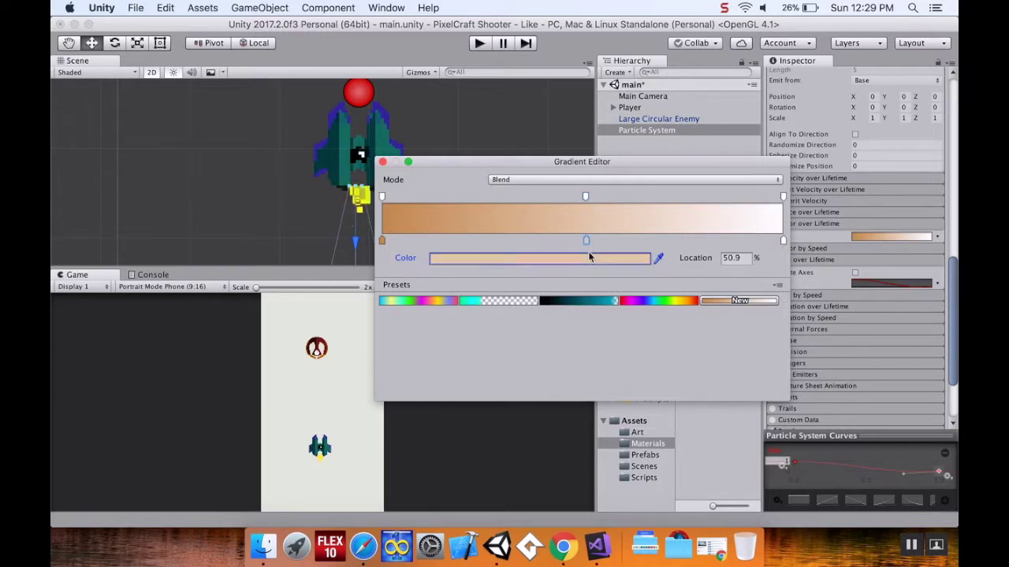
left_click(586, 258)
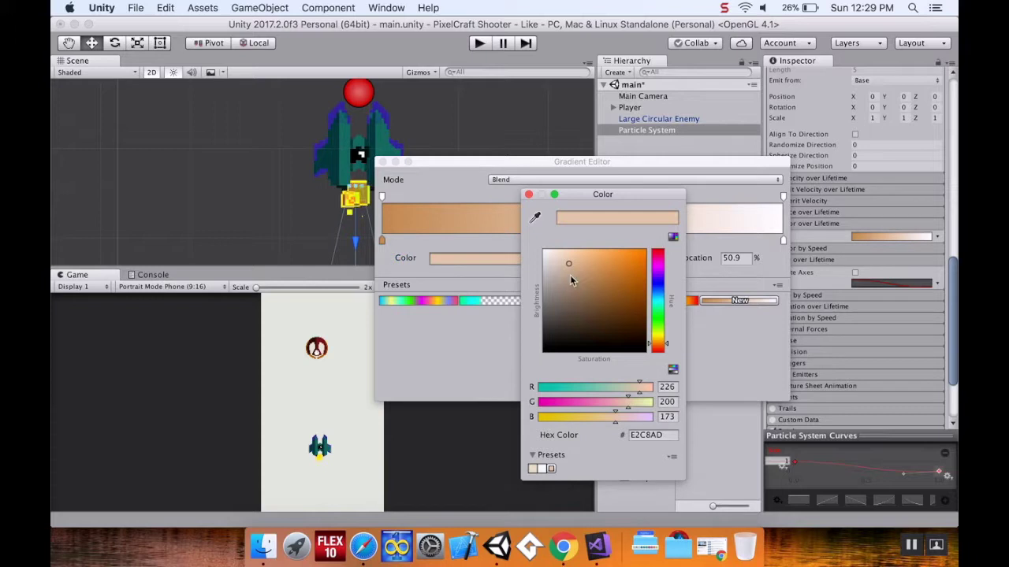
left_click(552, 340)
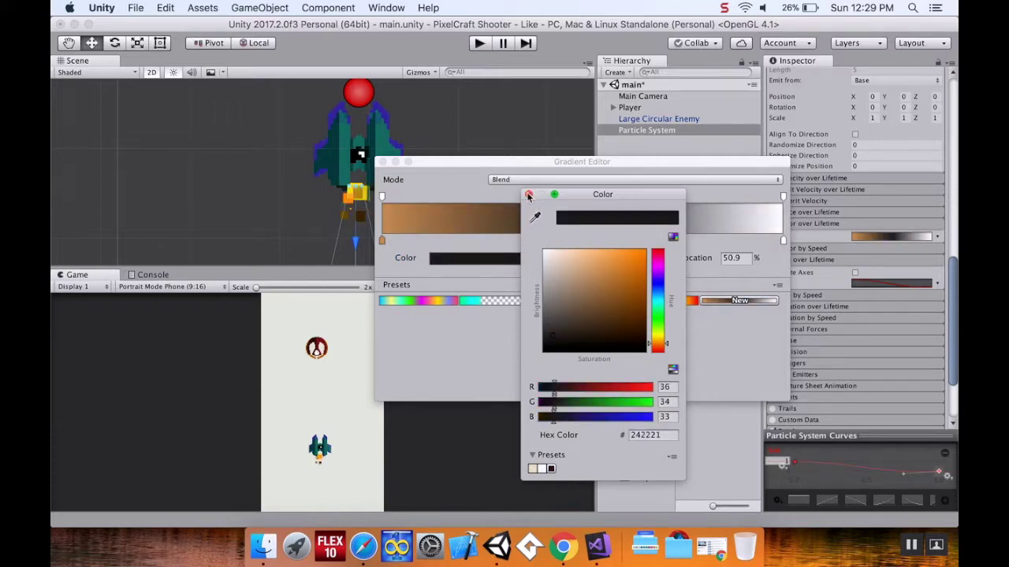
left_click(529, 194)
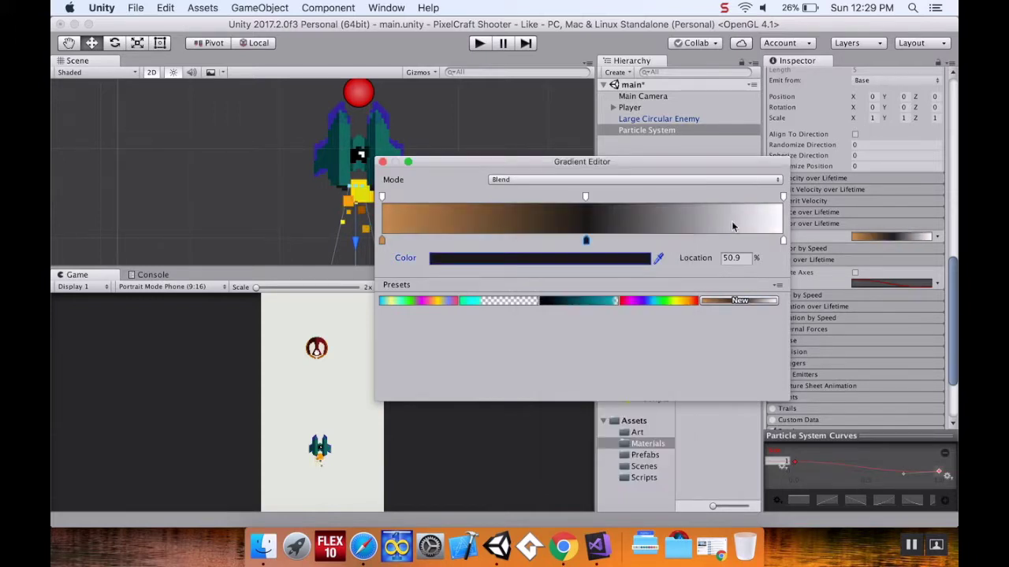
Fade out the gradient by setting the end key's alpha to 84 and the middle key's alpha to about 213.
left_click(782, 197)
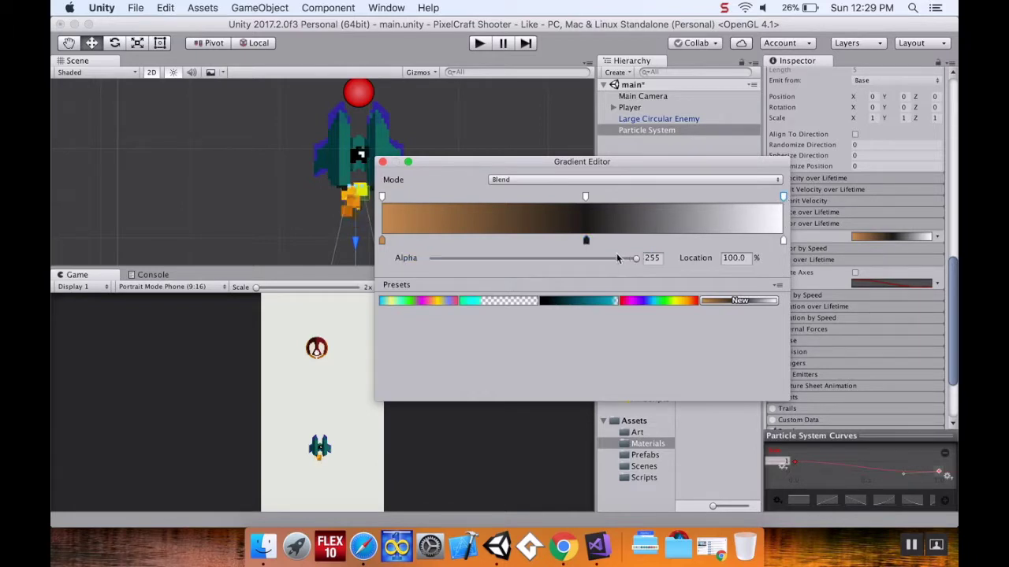
left_click_drag(602, 266, 500, 269)
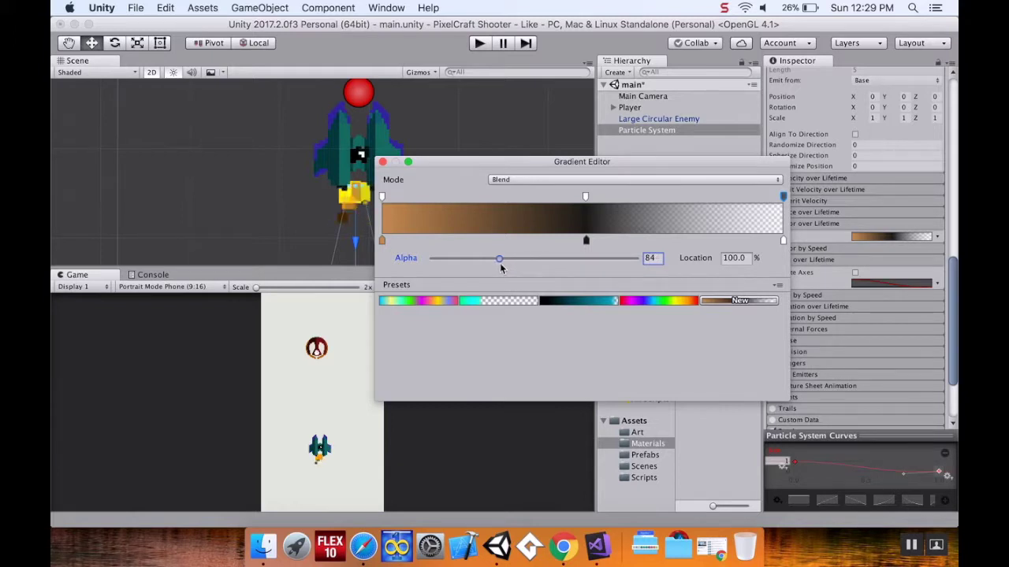
left_click(586, 197)
left_click_drag(570, 260, 603, 261)
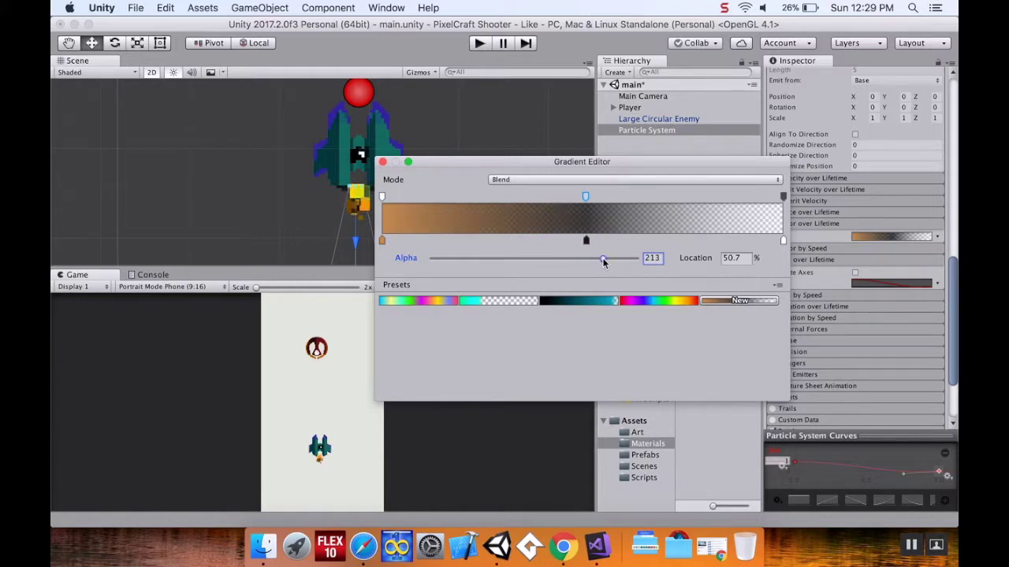
left_click(382, 163)
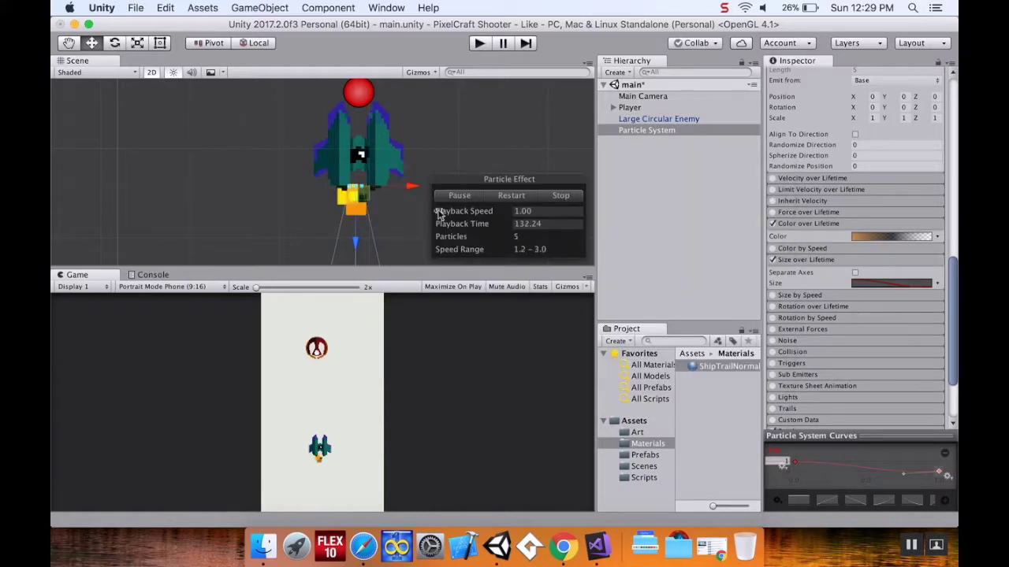
Raise the maximum start lifetime to 1 and move the particle system up toward the ship, to about Y -2.28.
scroll(871, 283, "up", 15)
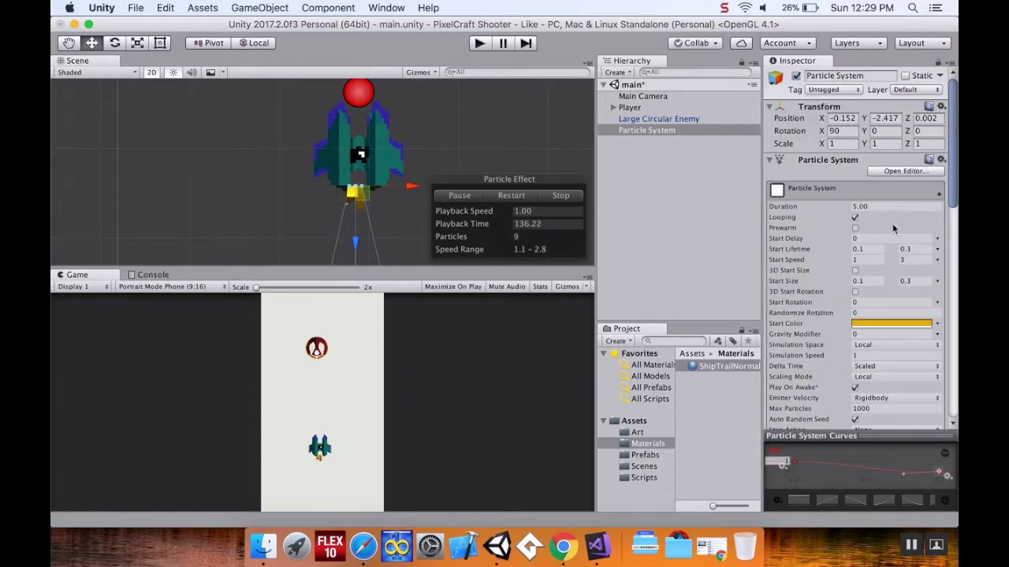
scroll(866, 249, "down", 1)
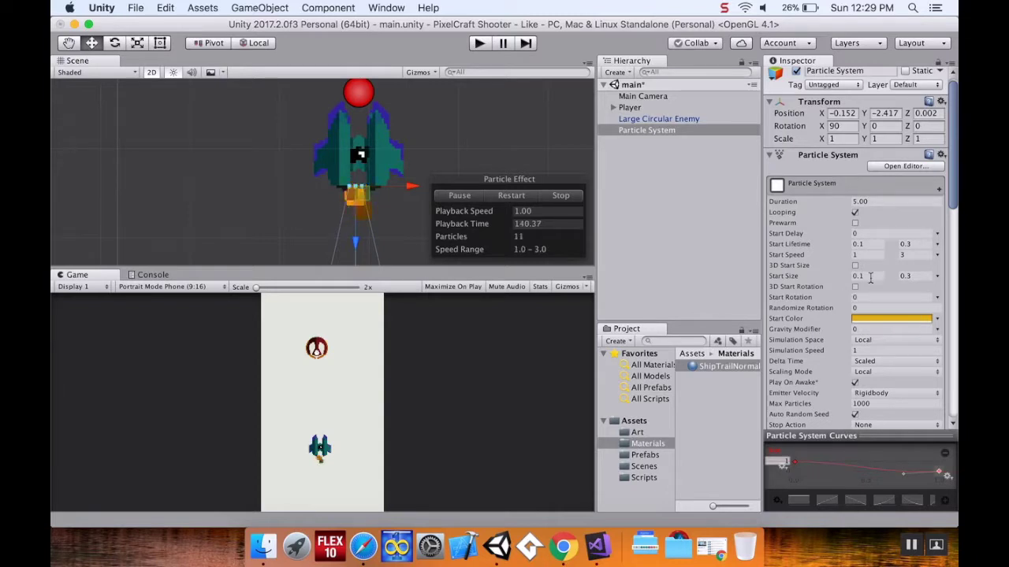
left_click(866, 246)
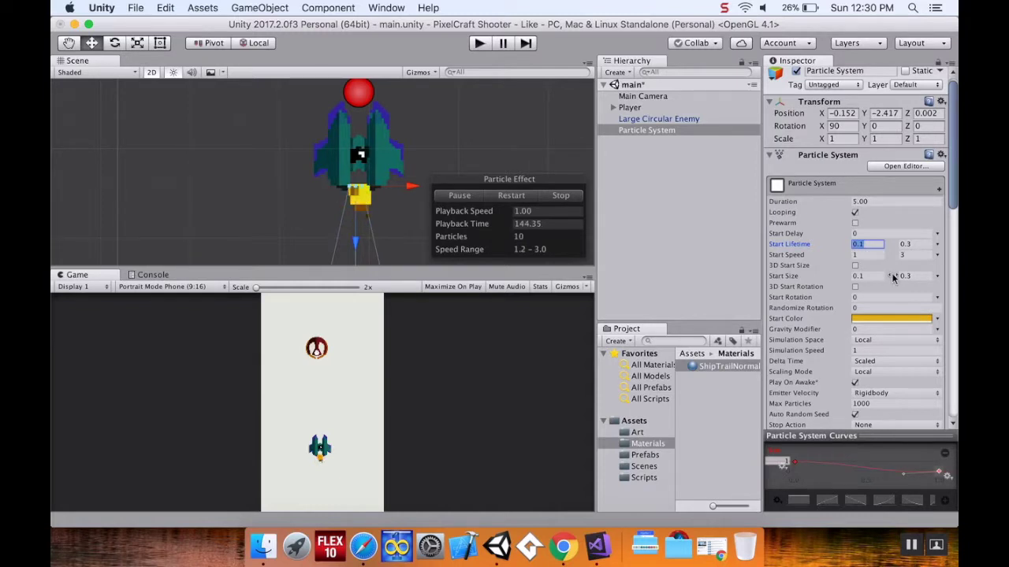
key("Tab")
key("Tab")
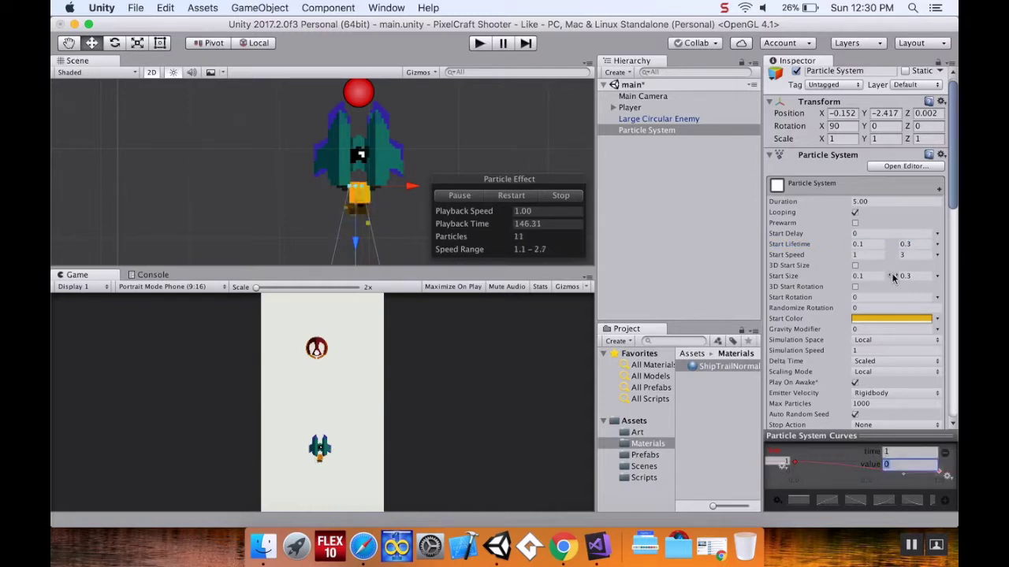
left_click(922, 244)
type("1")
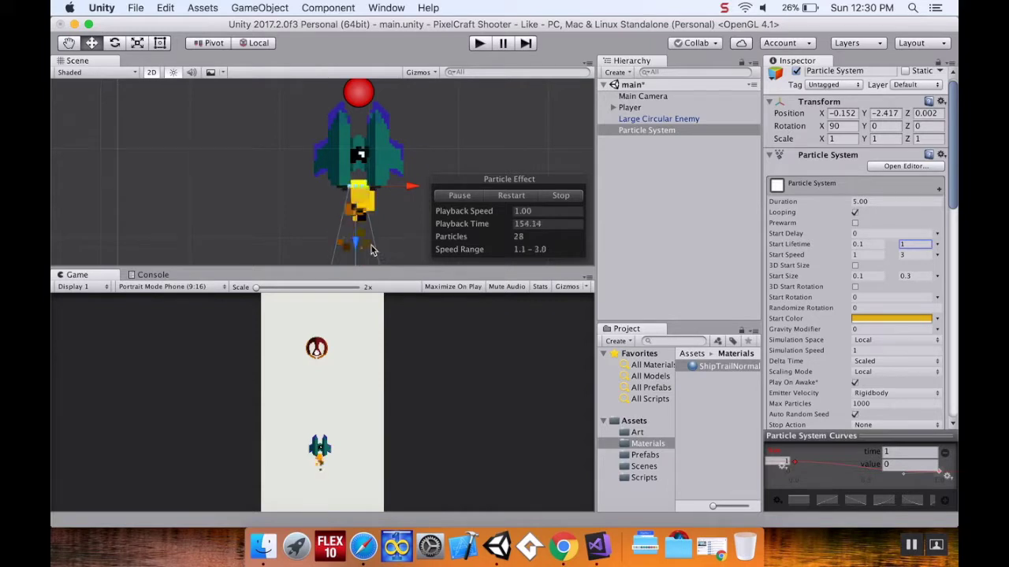
left_click_drag(358, 248, 362, 234)
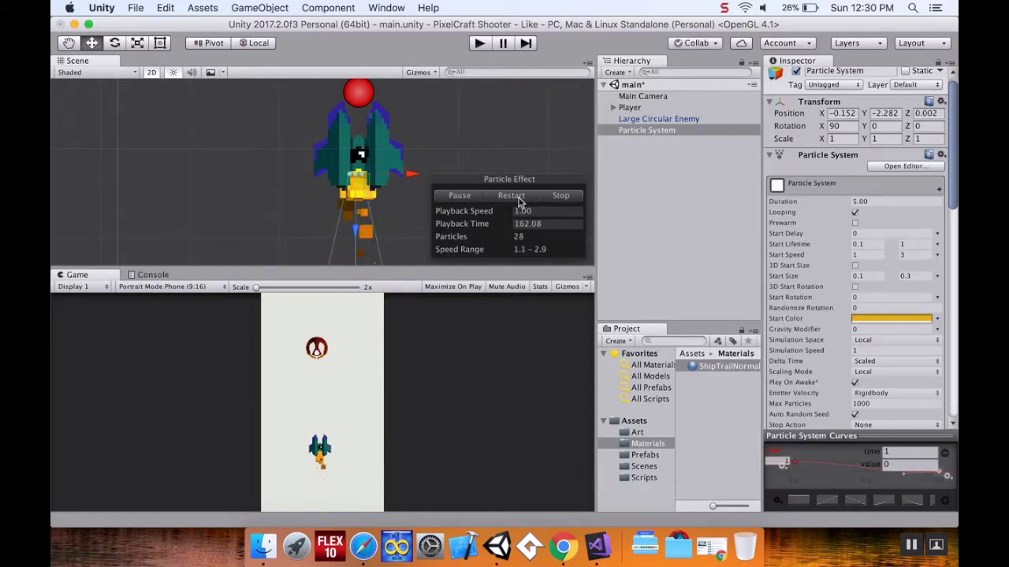
Rename the particle system NormalTrail and make it a child of the Player object.
scroll(803, 226, "up", 1)
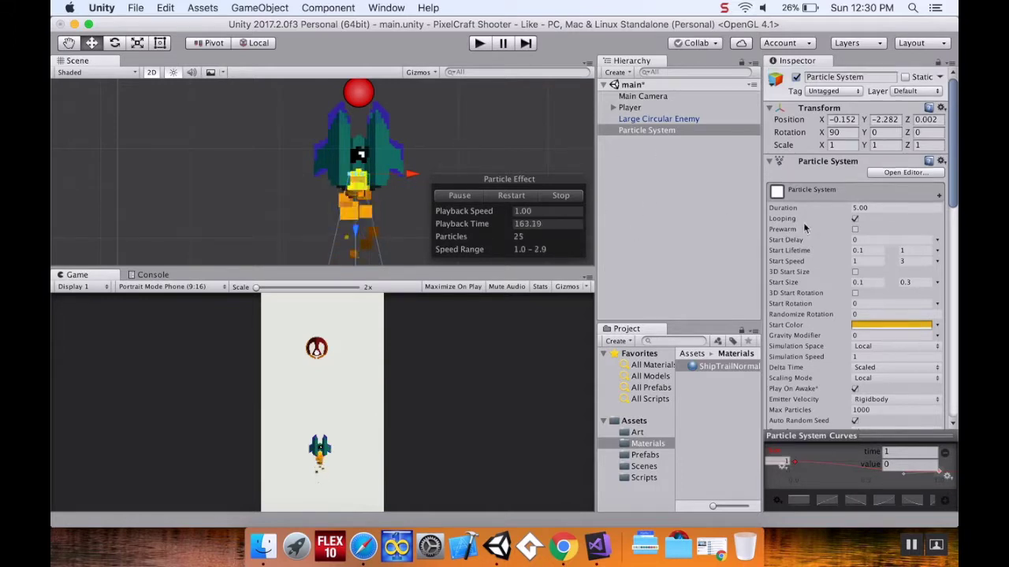
left_click(871, 77)
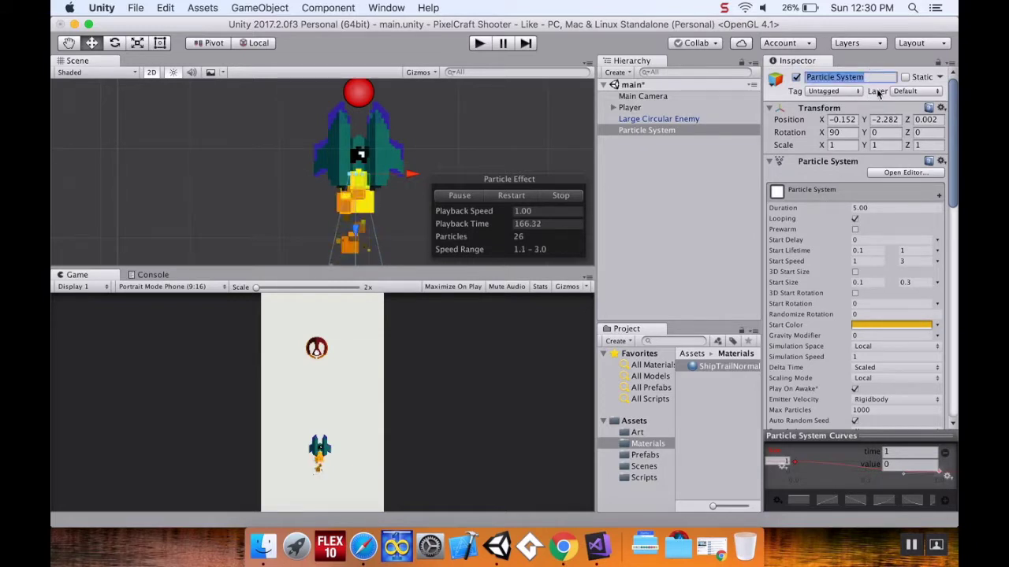
type("NormalTrail")
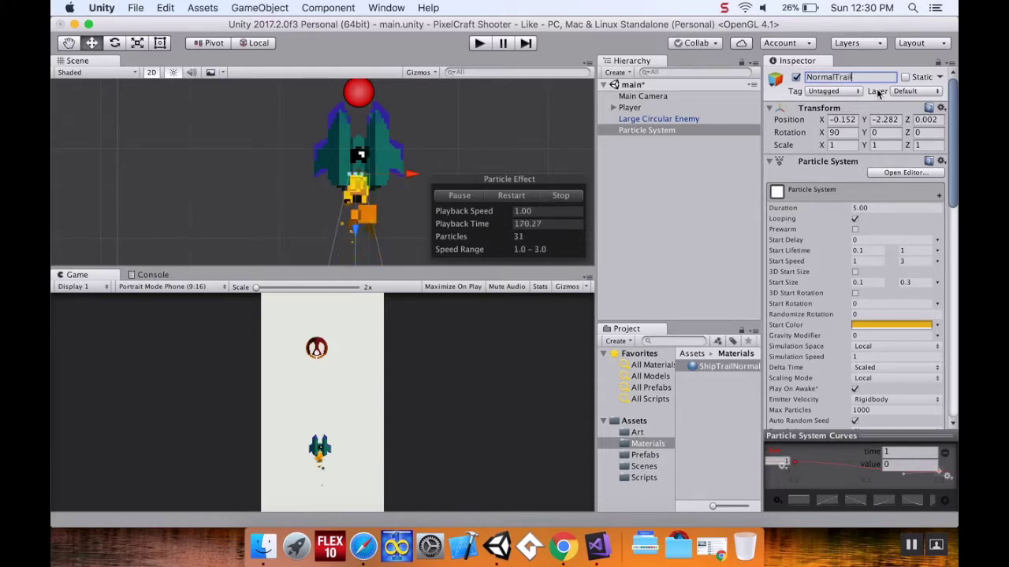
key("Return")
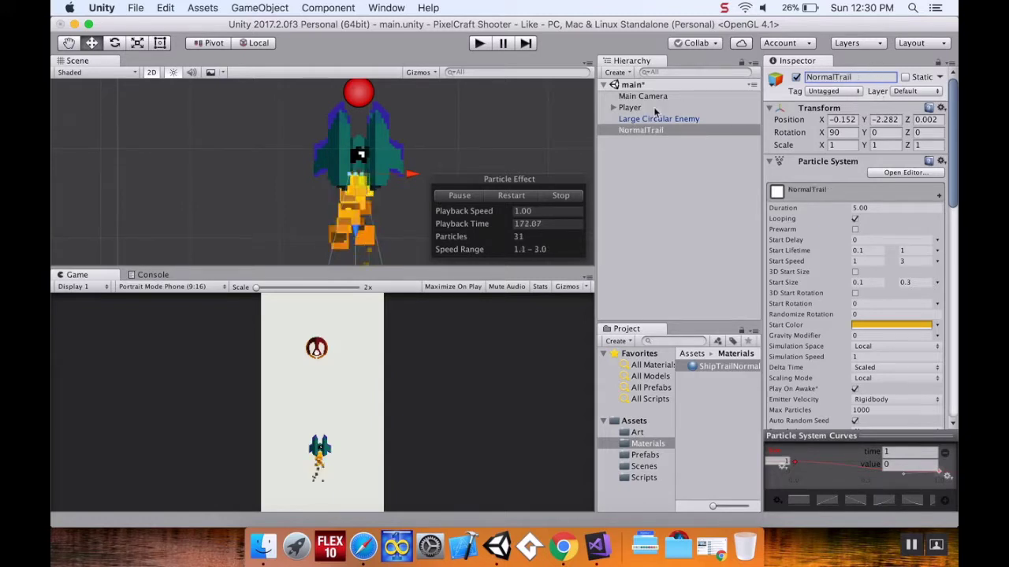
left_click_drag(653, 129, 635, 110)
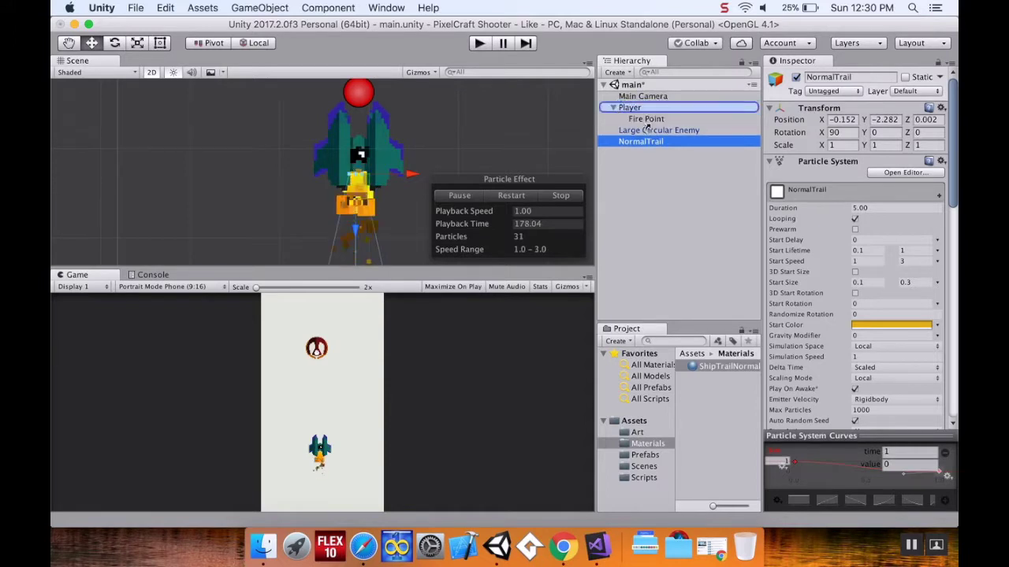
Set NormalTrail's local position to X 0, Y -0.3, Z 0 so it is centered on the ship.
left_click(838, 119)
type("0")
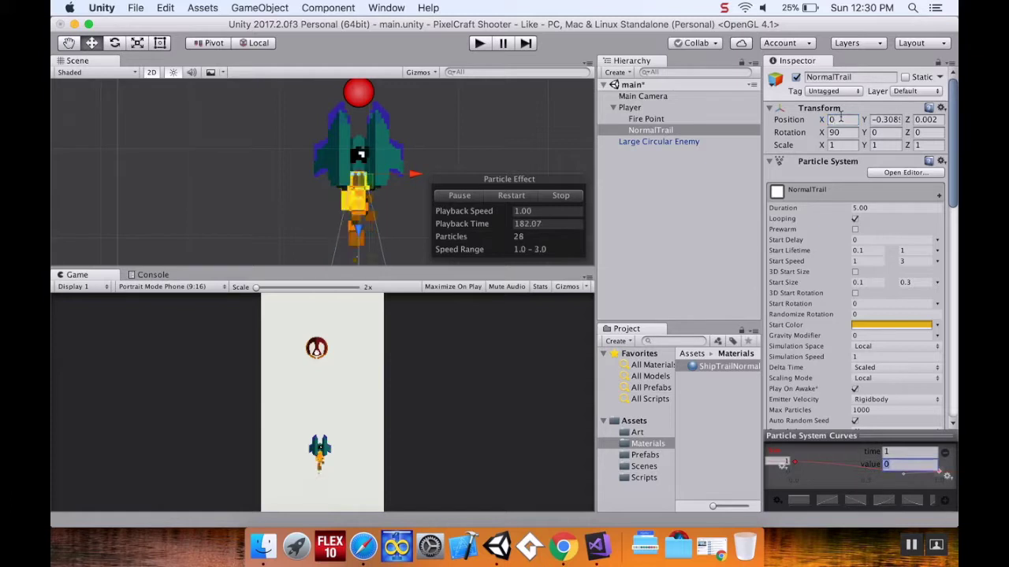
key("Tab")
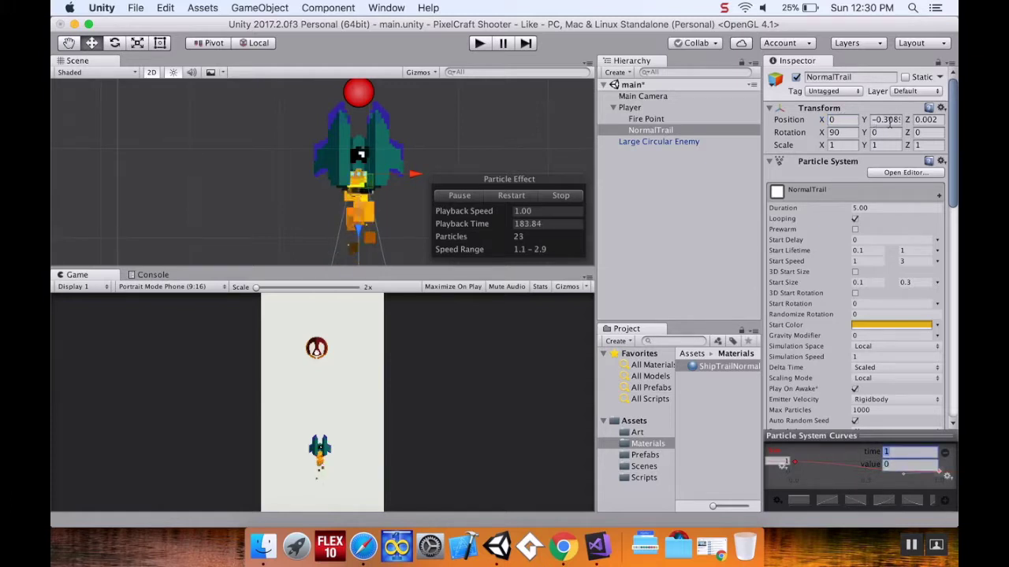
left_click(916, 119)
type("0")
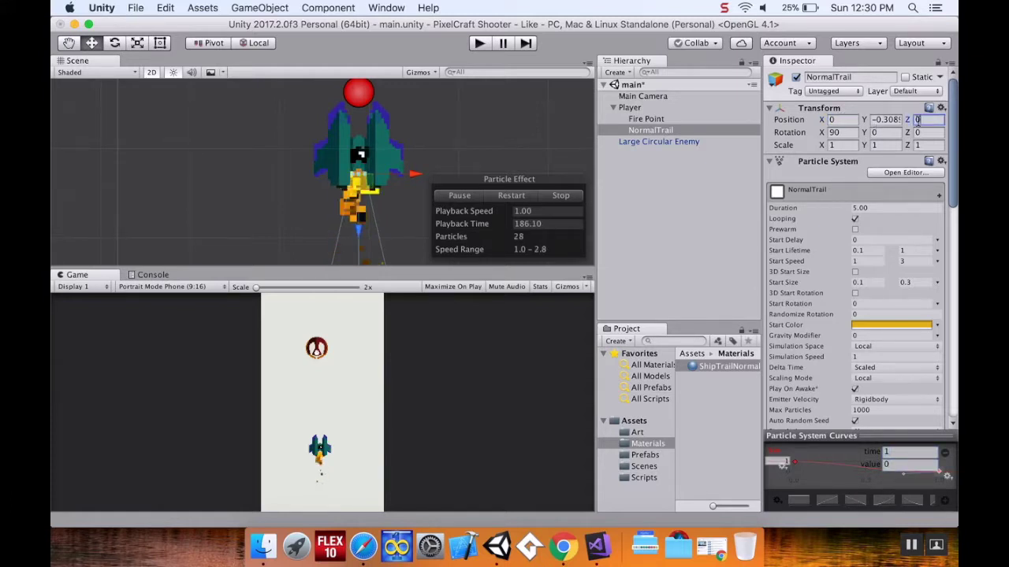
left_click(889, 118)
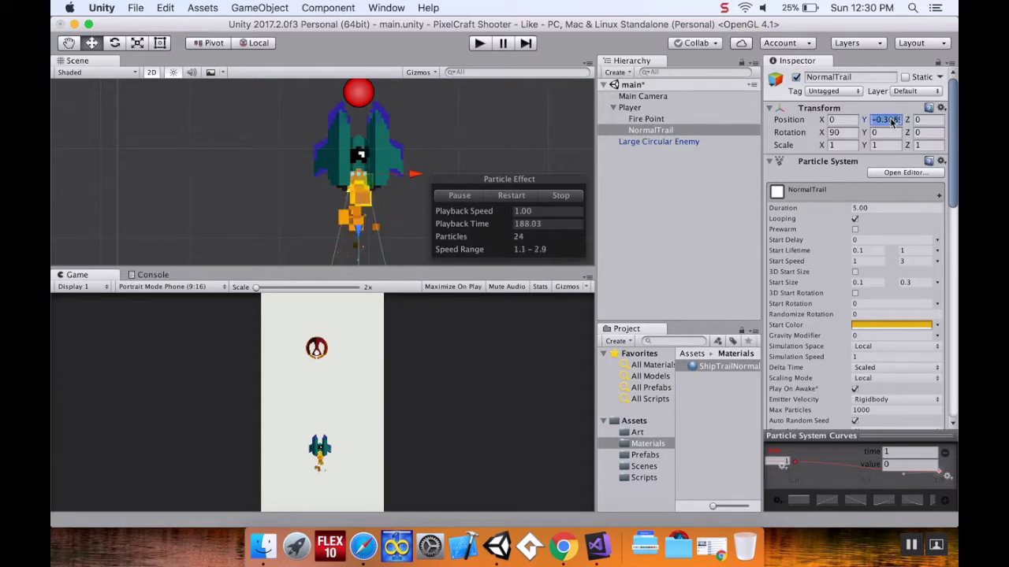
key("BackSpace")
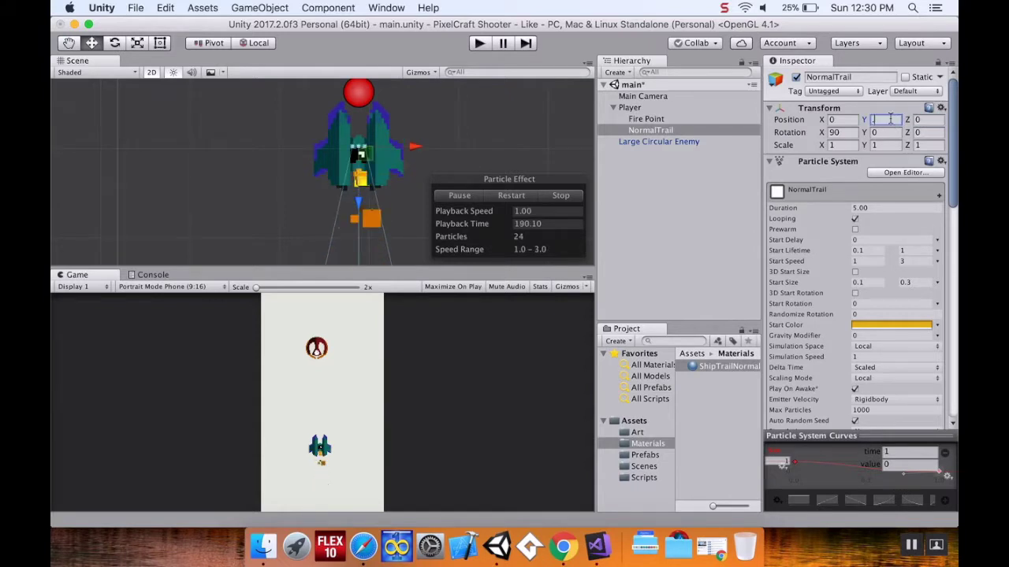
type("-.3")
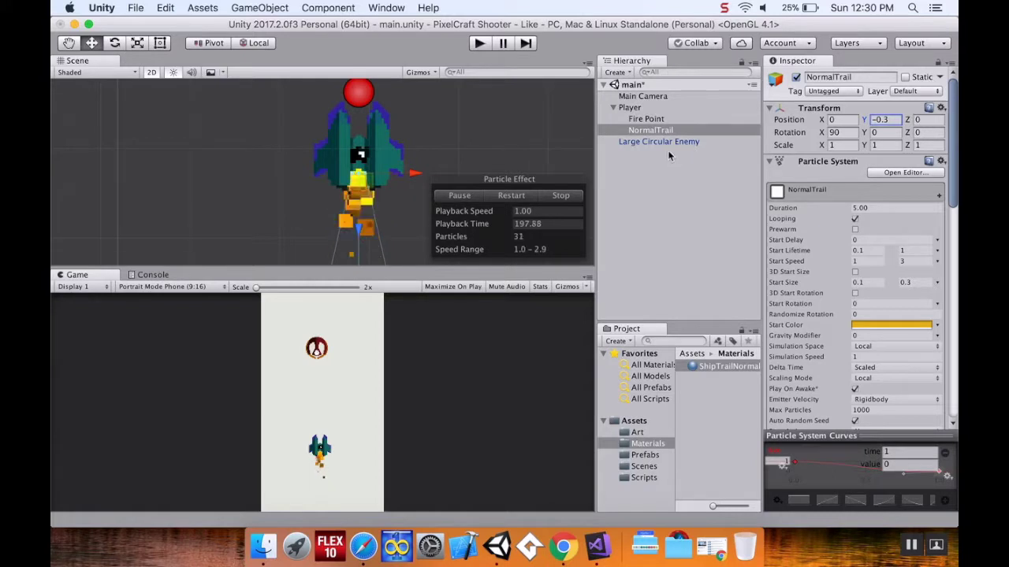
Deactivate NormalTrail and duplicate it under the Player object.
left_click(796, 77)
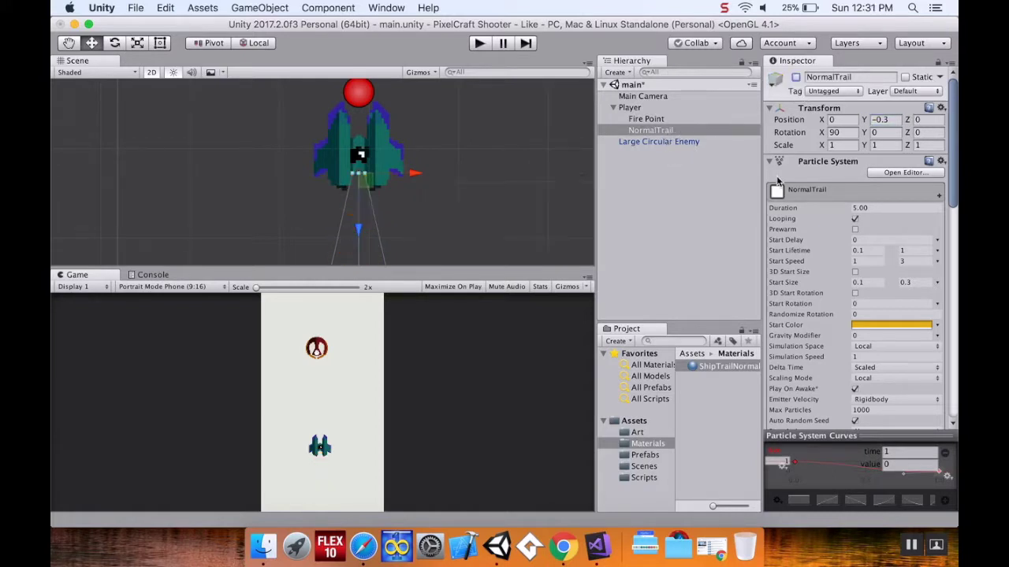
left_click(675, 131)
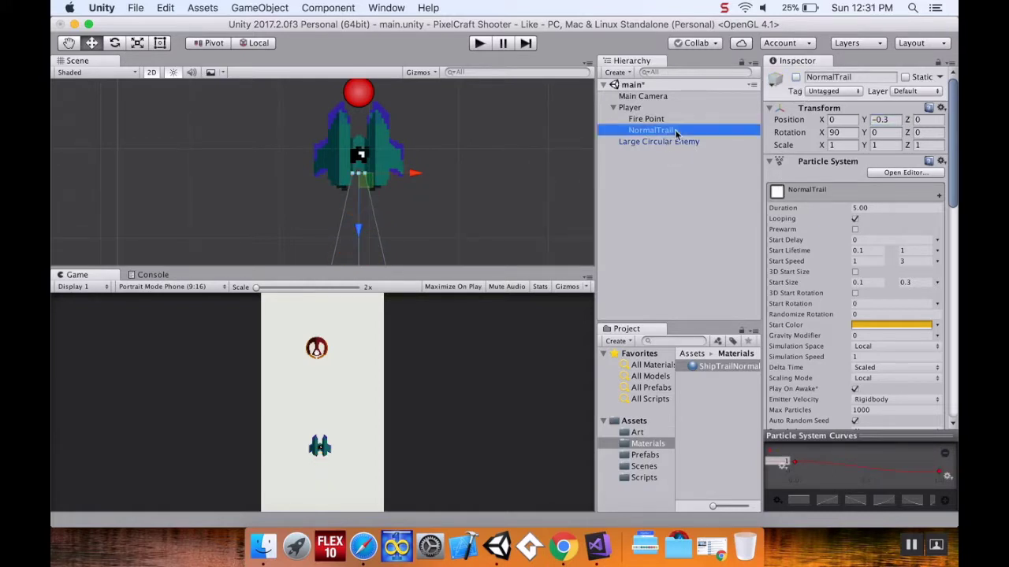
key("super+d")
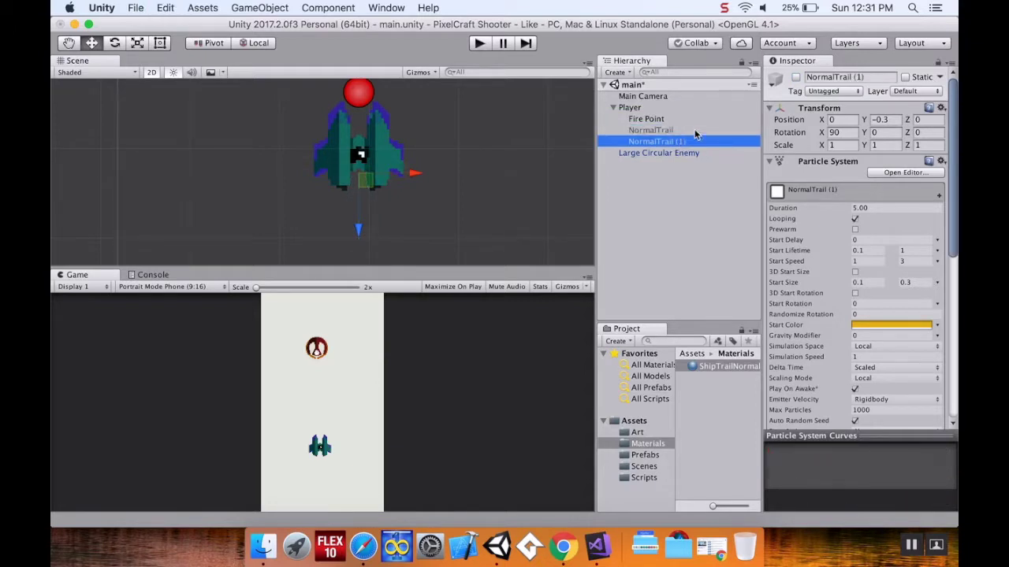
Activate the duplicated trail object and rename it Super Trail.
left_click(796, 77)
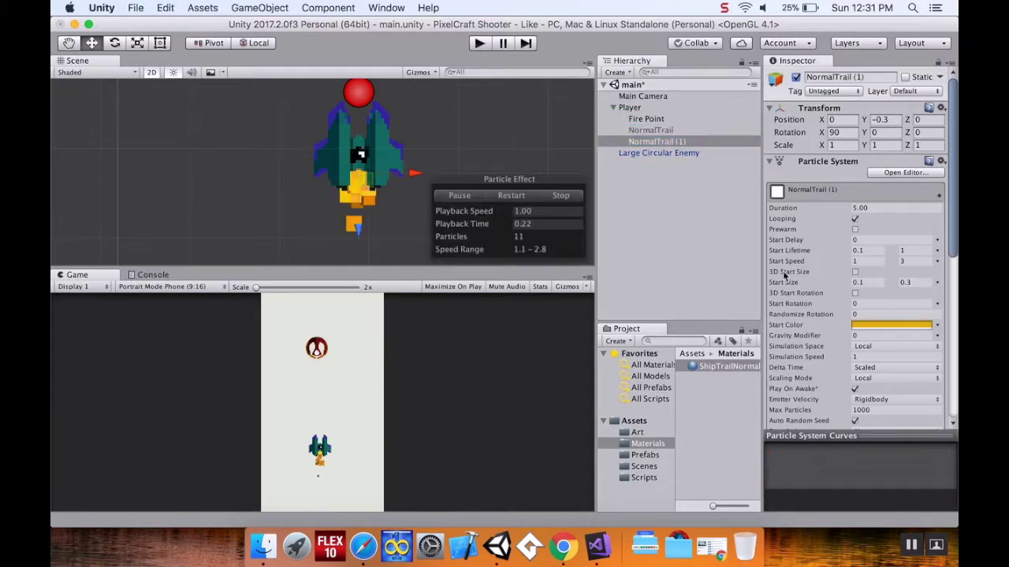
left_click(874, 78)
type("Super Trail")
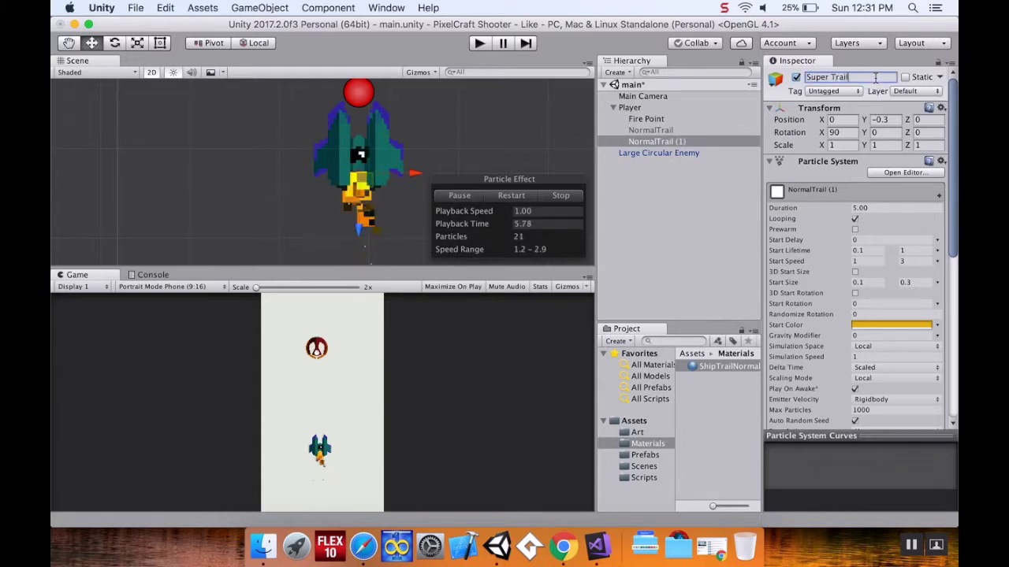
key("Return")
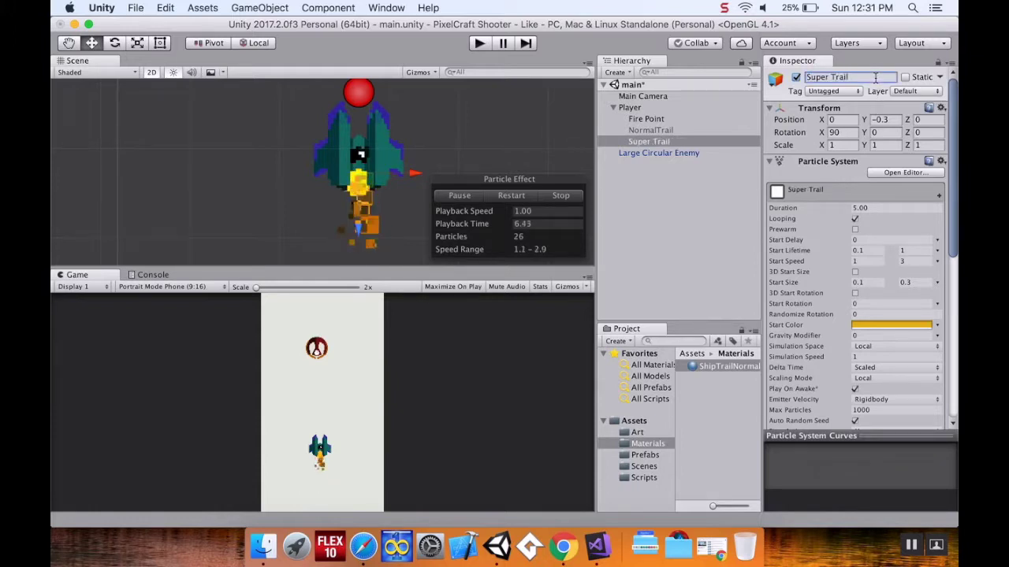
Change Super Trail's start color to a bright blue, about RGB 10, 174, 229.
left_click(872, 324)
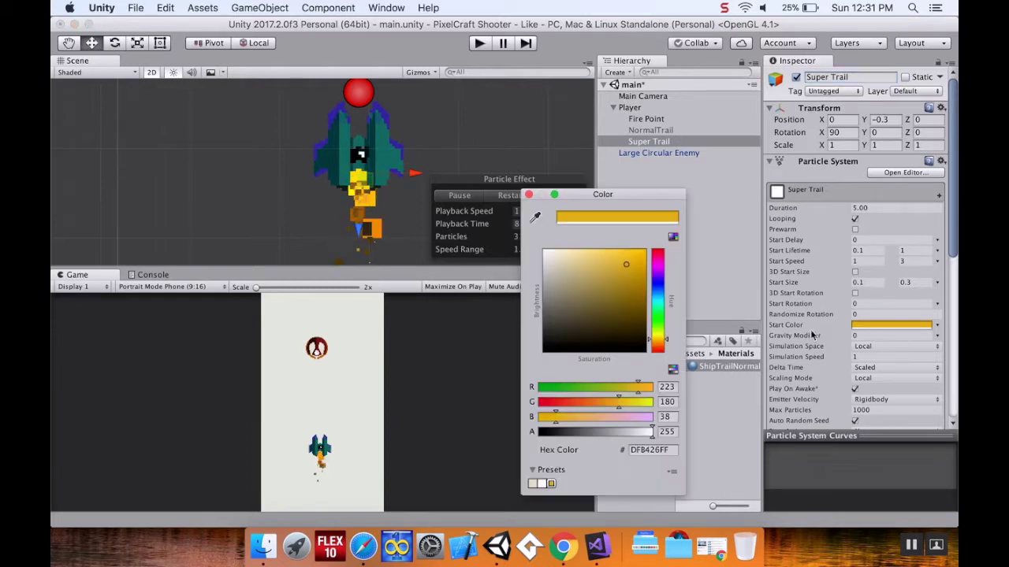
left_click(663, 298)
left_click_drag(637, 272, 638, 265)
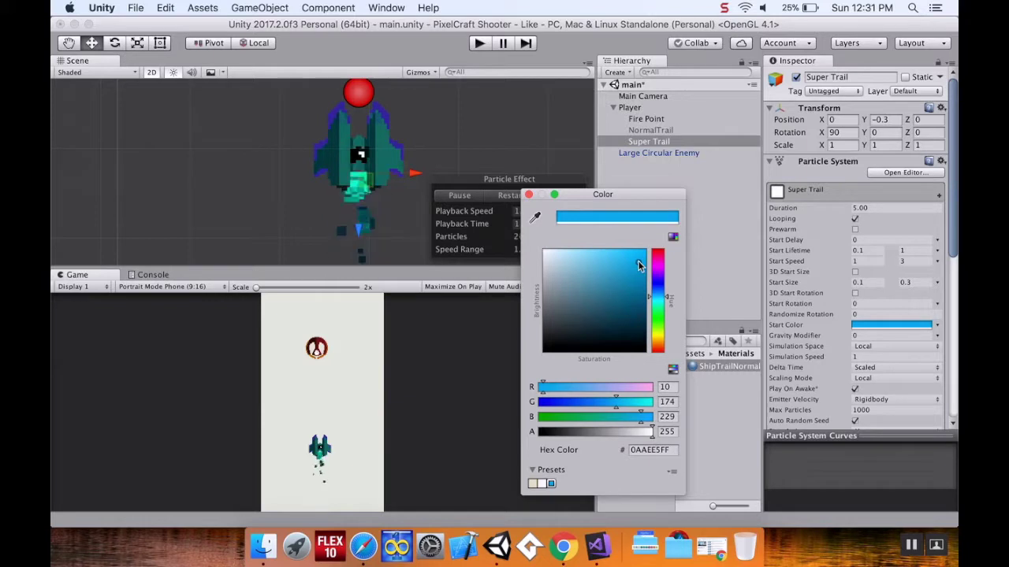
left_click(529, 194)
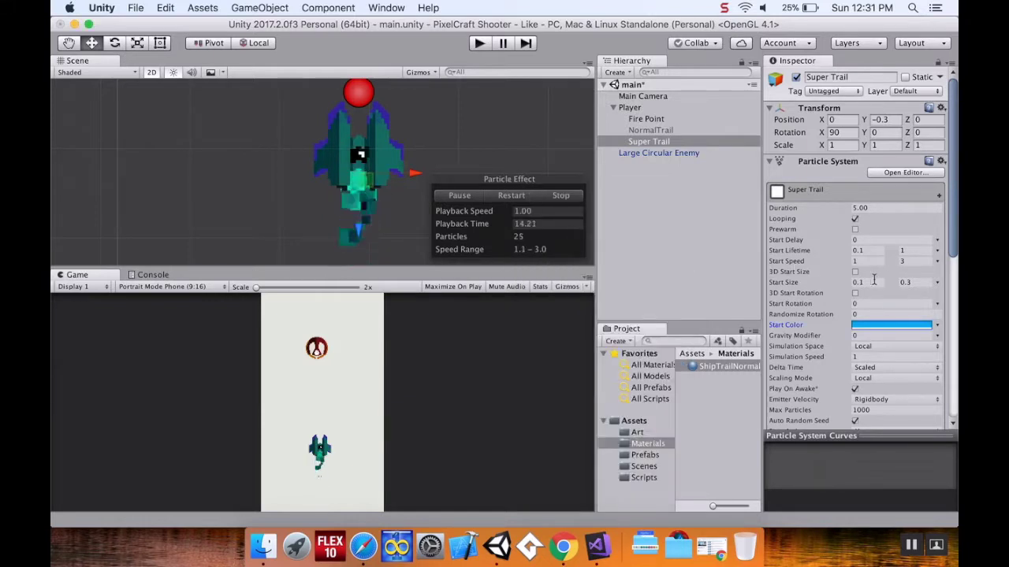
Change the first color key of Super Trail's Color over Lifetime gradient to green, about RGB 87, 195, 128.
scroll(880, 280, "down", 10)
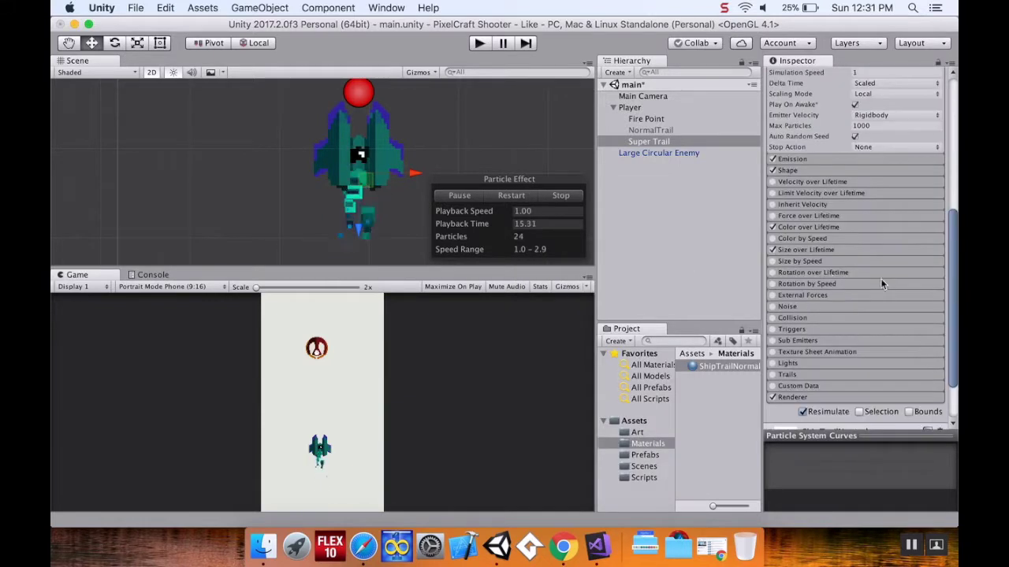
left_click(800, 227)
left_click(853, 239)
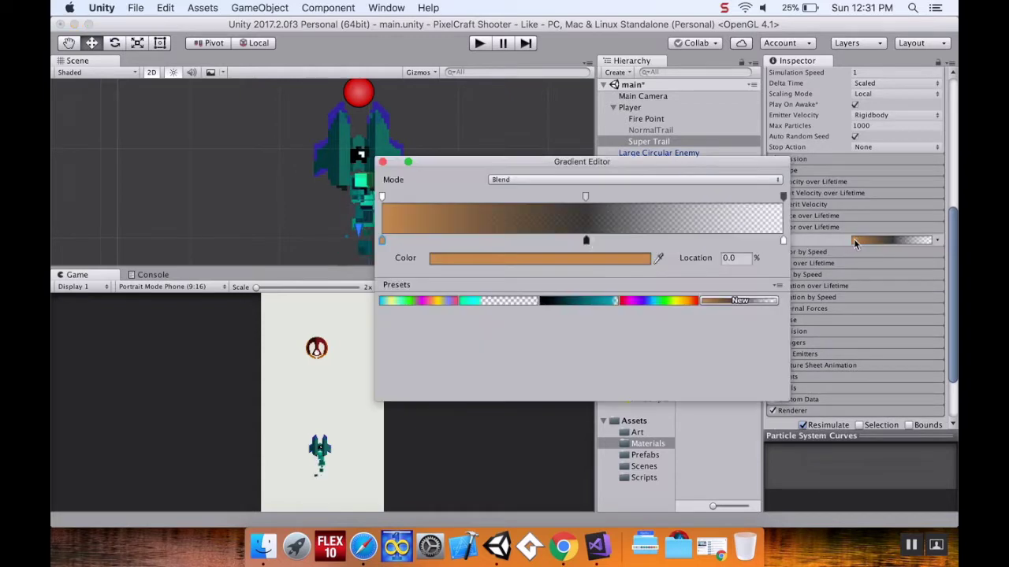
left_click(438, 260)
left_click(656, 311)
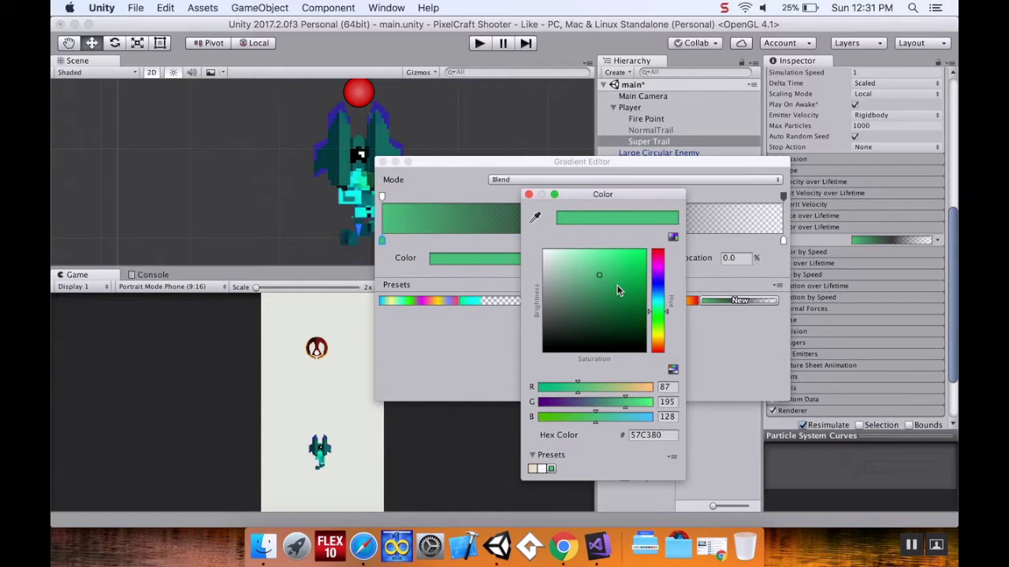
left_click(528, 194)
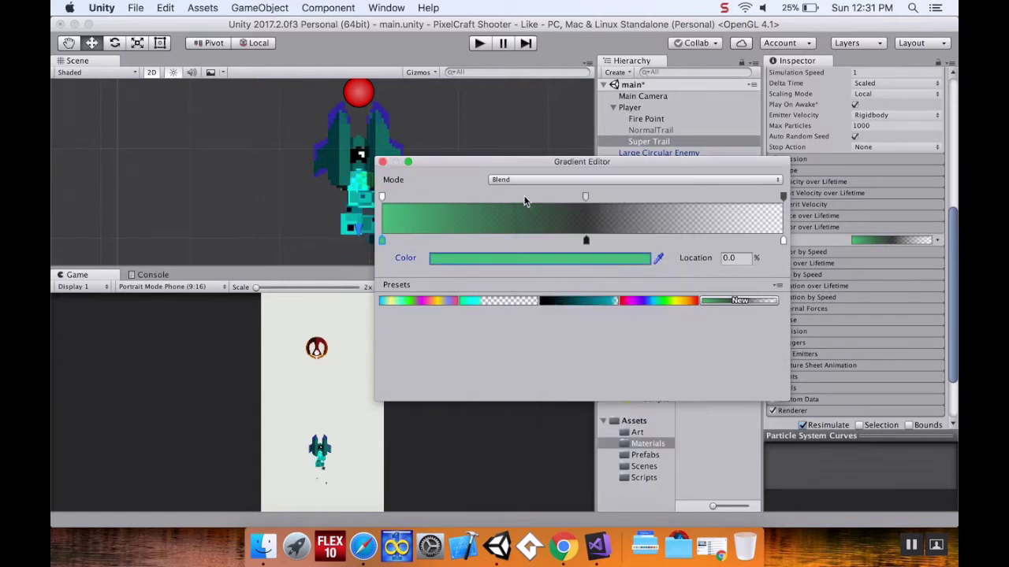
left_click(381, 161)
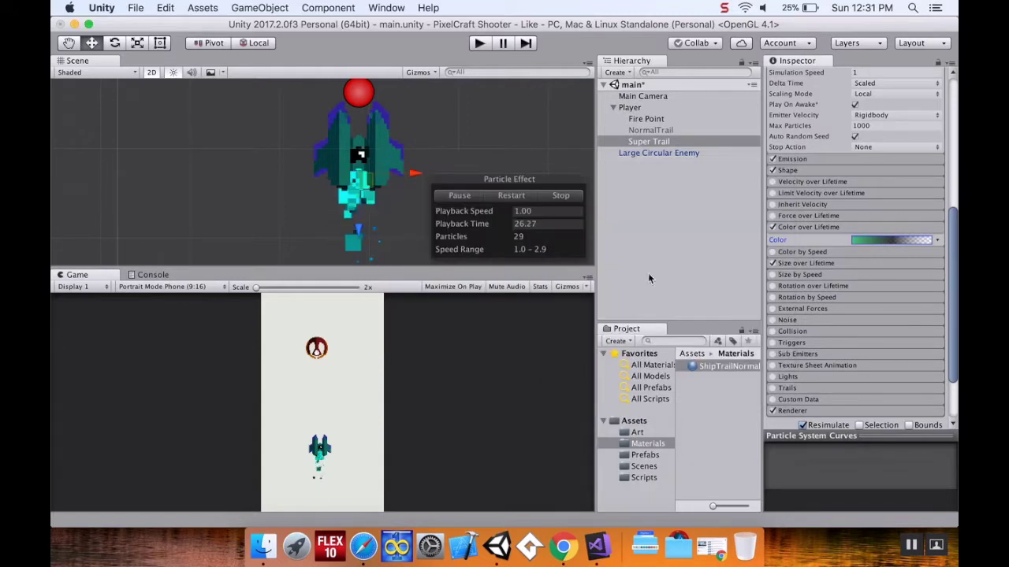
Set Super Trail's maximum Start Size to 0.5 and its maximum Start Lifetime to 1.5.
scroll(849, 283, "up", 10)
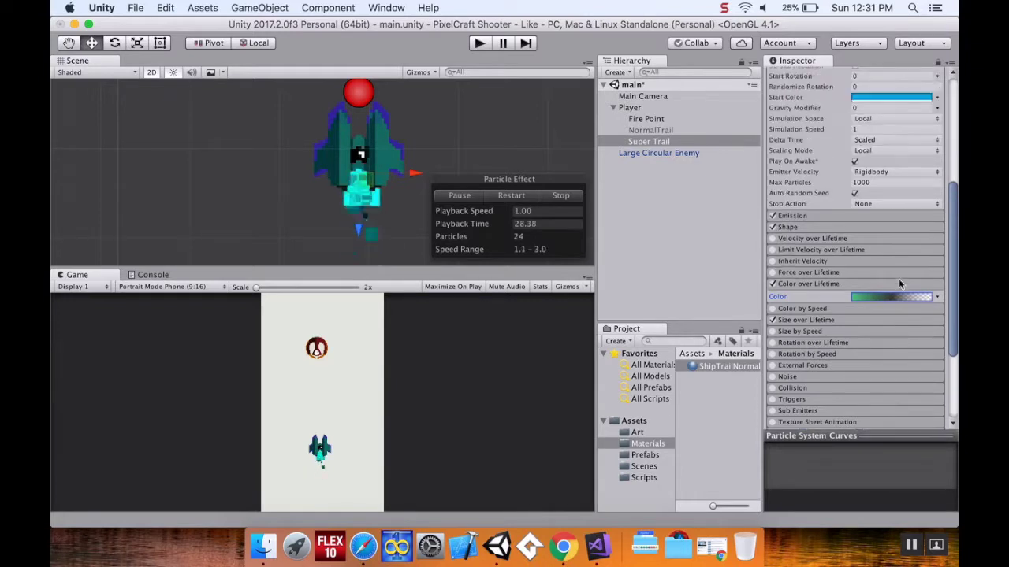
left_click(908, 273)
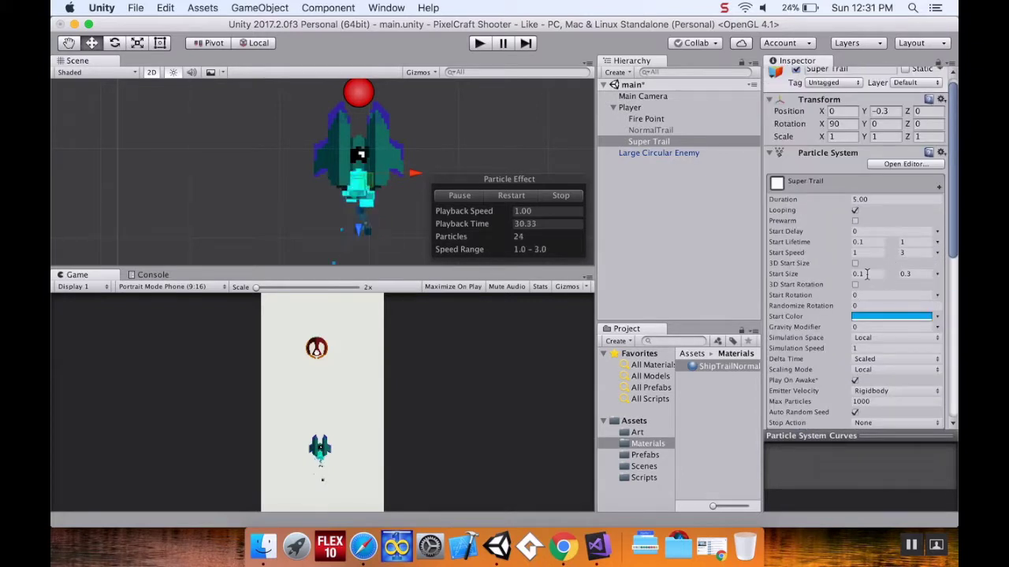
double_click(913, 274)
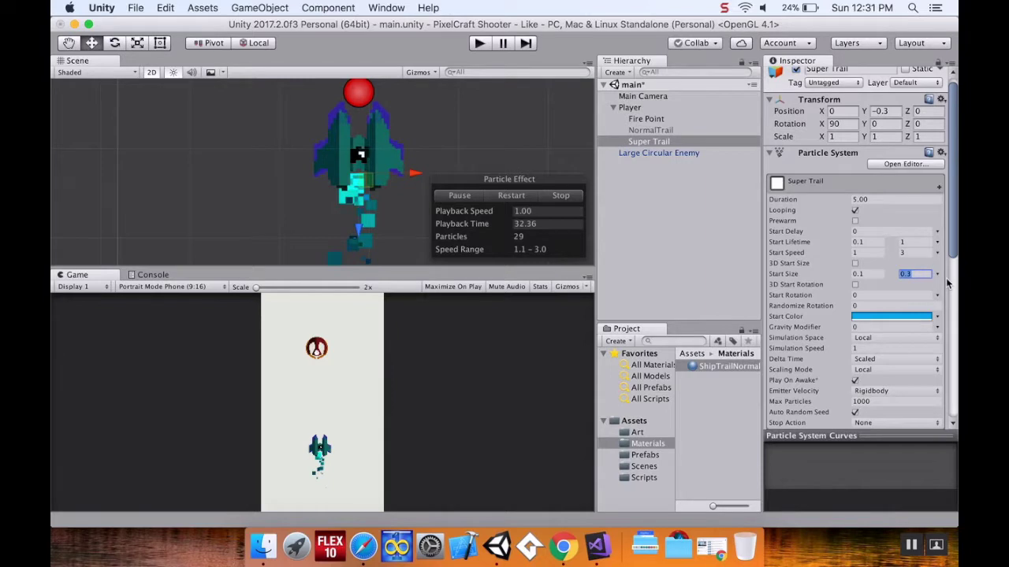
type(".5")
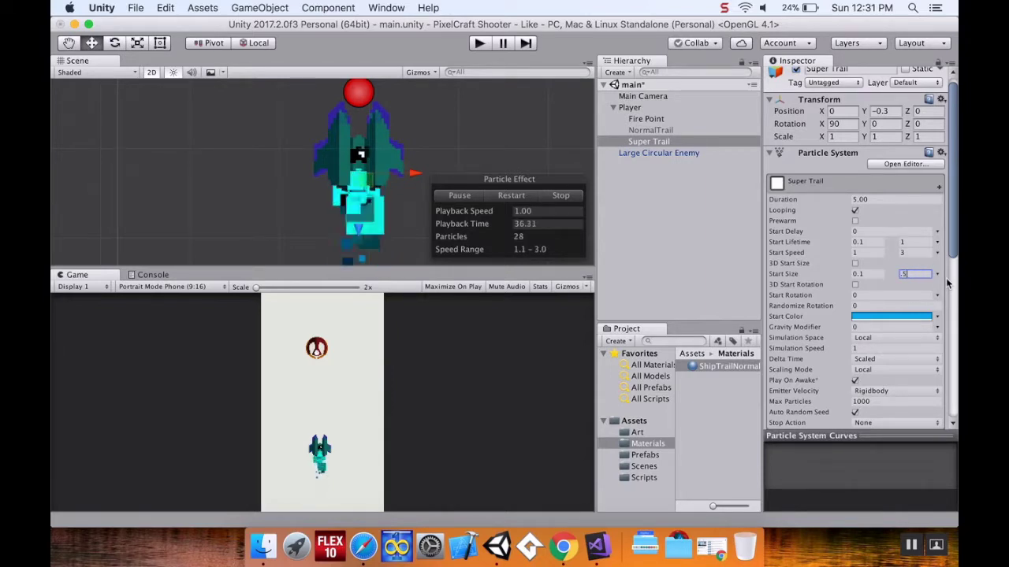
left_click(904, 242)
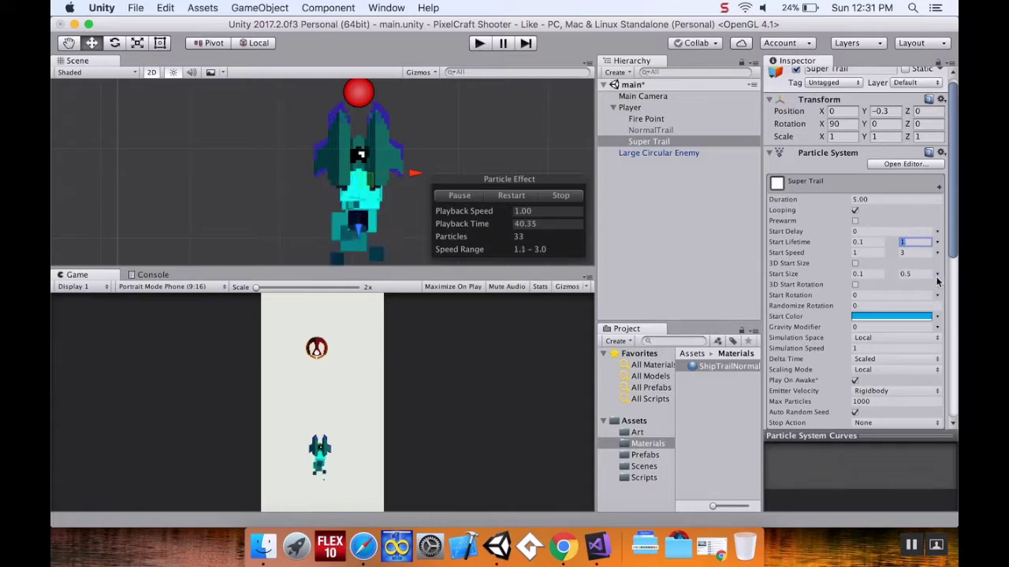
type("1.5")
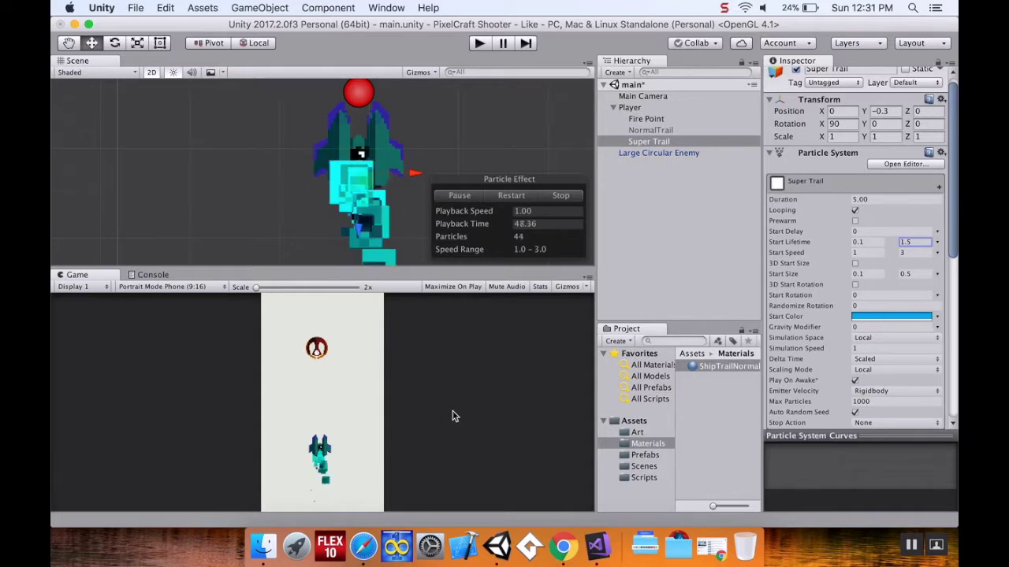
Deactivate Super Trail and duplicate it.
scroll(796, 267, "up", 1)
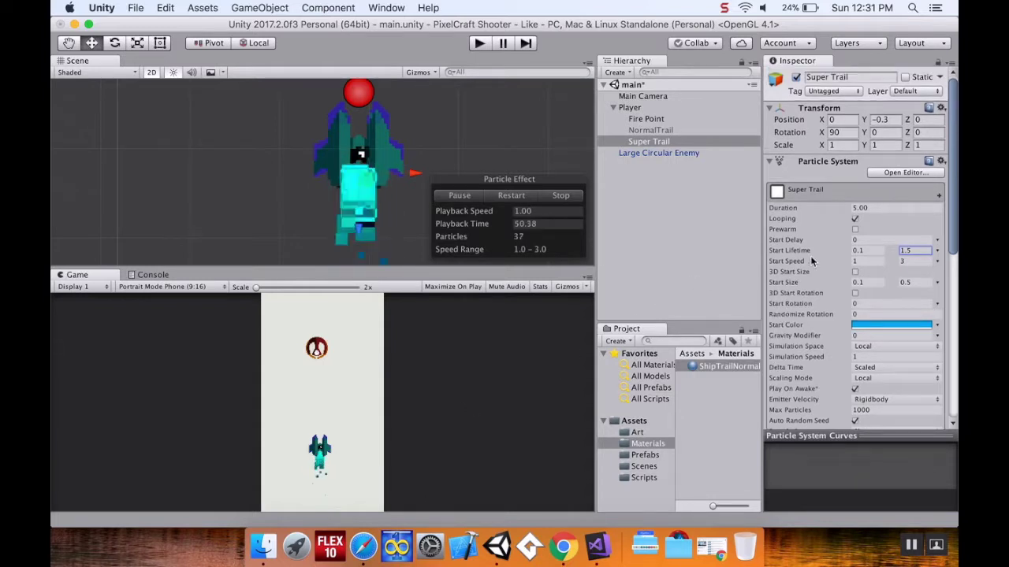
left_click(796, 77)
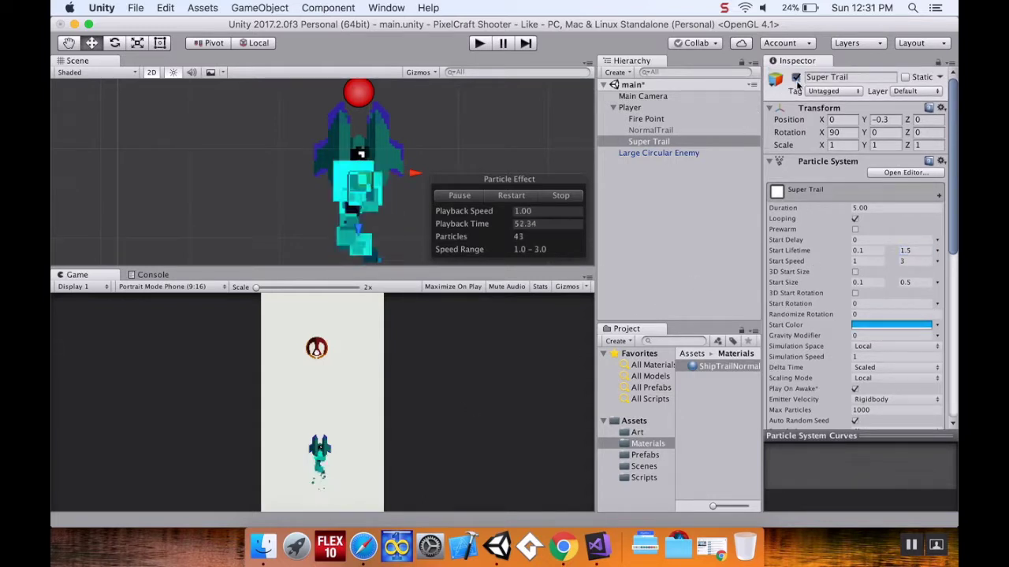
scroll(450, 181, "down", 5)
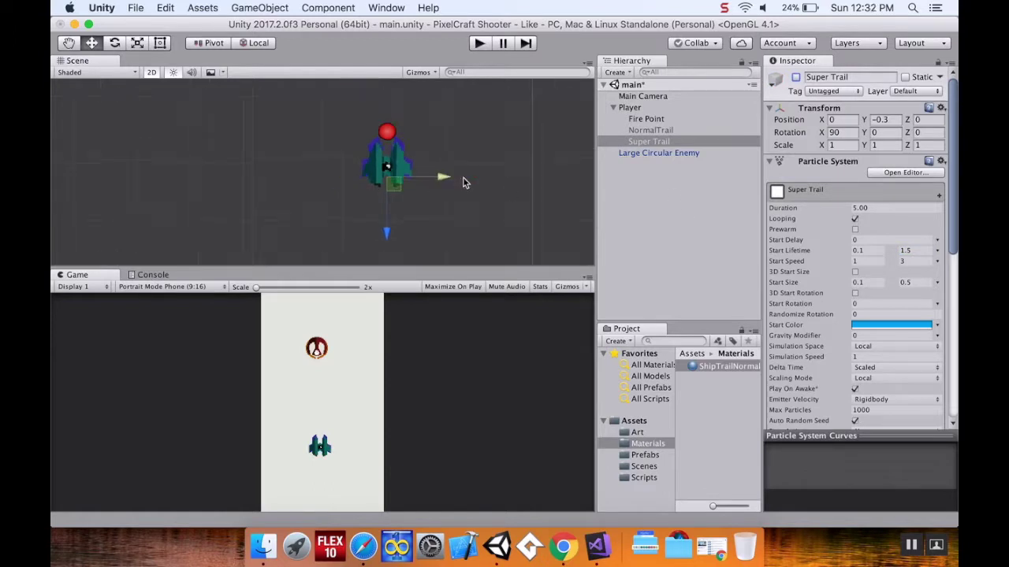
middle_click_drag(468, 160, 454, 225)
middle_click_drag(465, 178, 468, 237)
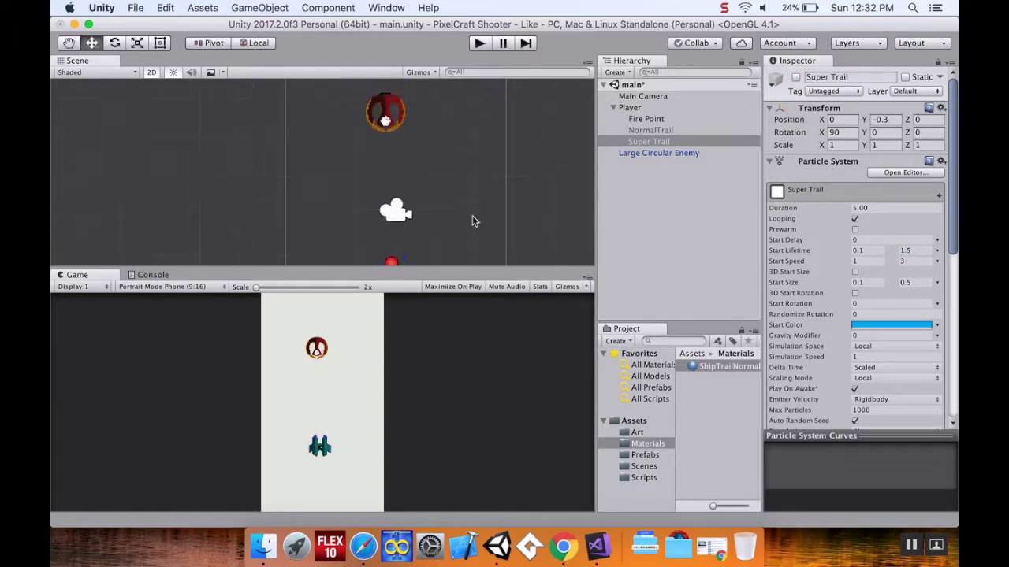
middle_click_drag(457, 186, 453, 203)
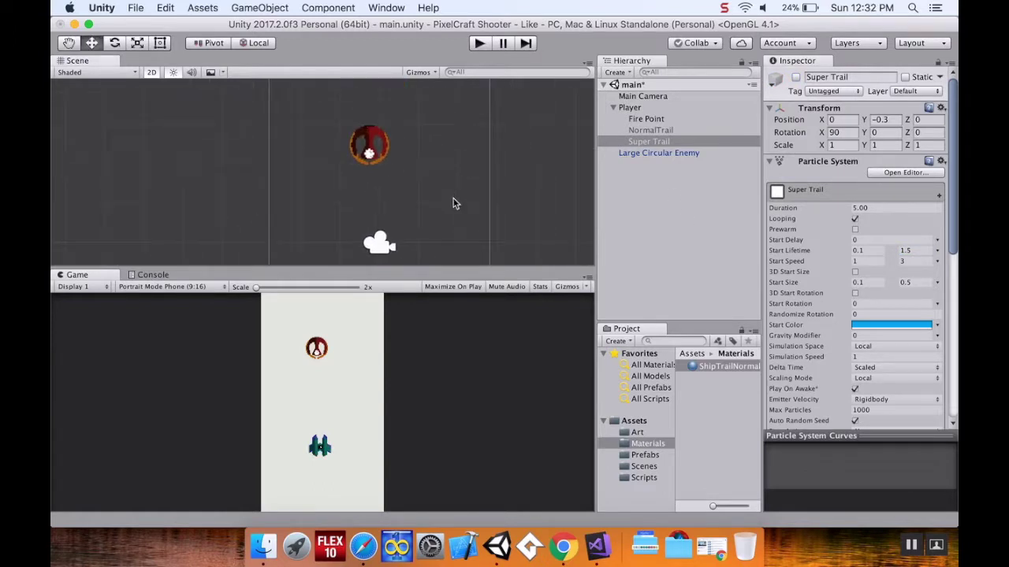
left_click(677, 141)
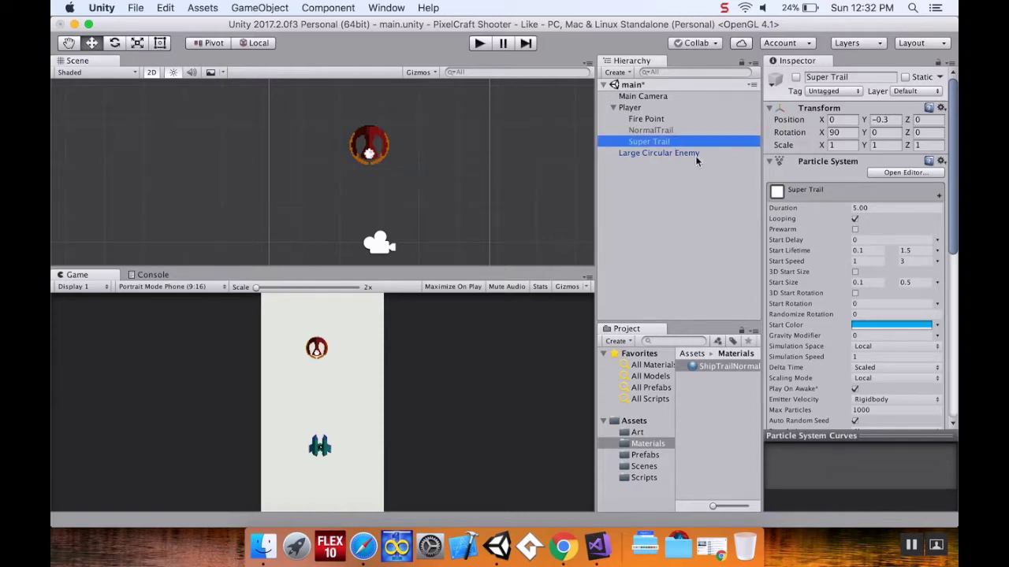
key("super+d")
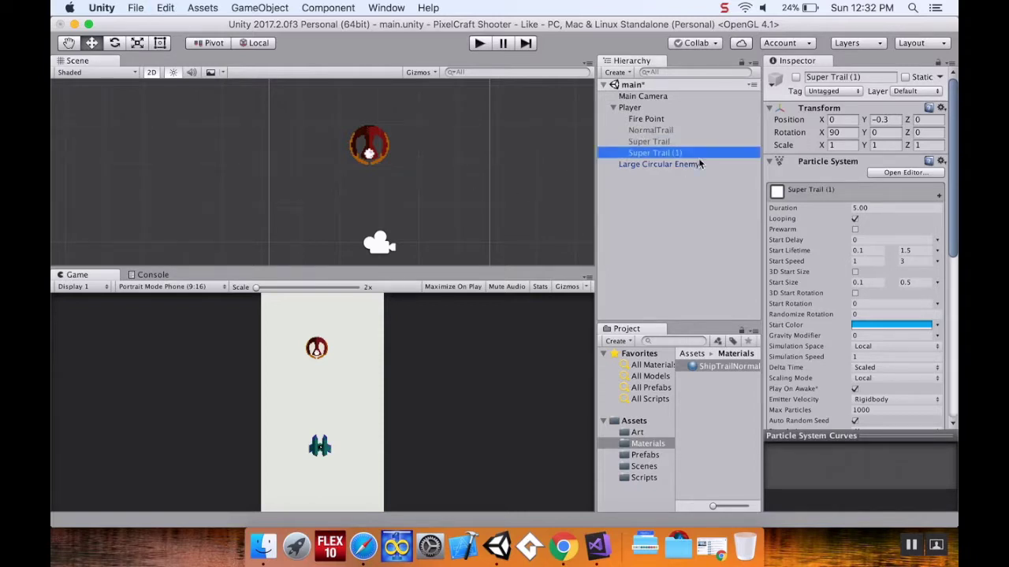
Unparent the Super Trail copy from Player and place it over the large circular enemy, at about X -0.17, Y 2.23.
left_click_drag(688, 152, 671, 193)
scroll(484, 157, "down", 3)
right_click_drag(484, 131, 444, 194)
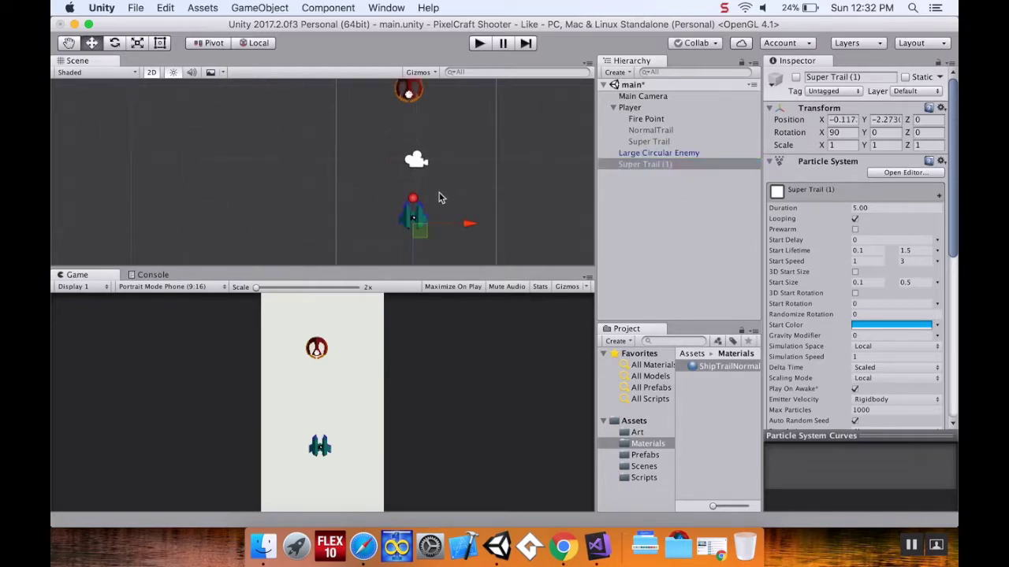
left_click_drag(421, 234, 421, 108)
scroll(446, 122, "up", 5)
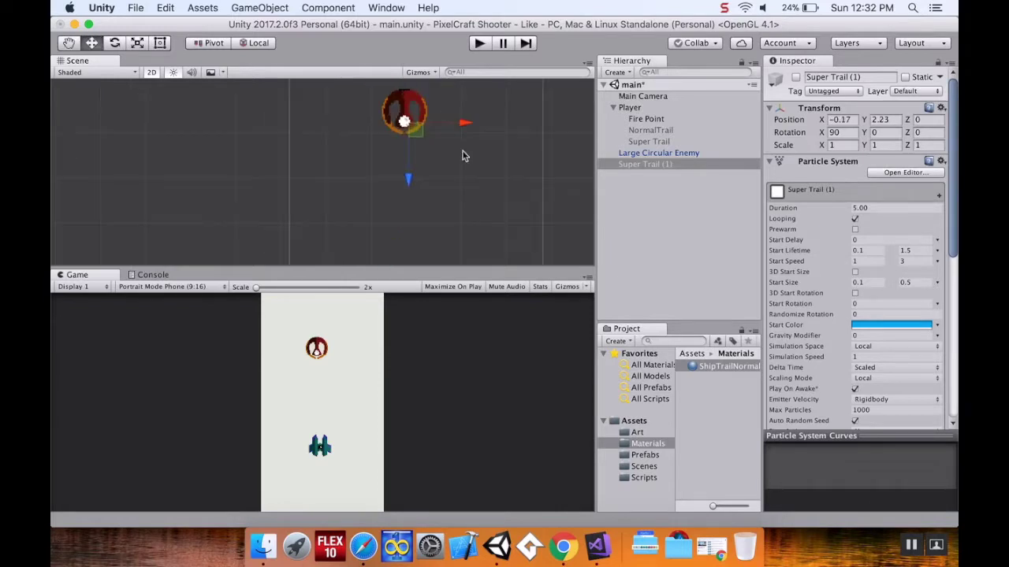
scroll(472, 170, "up", 3)
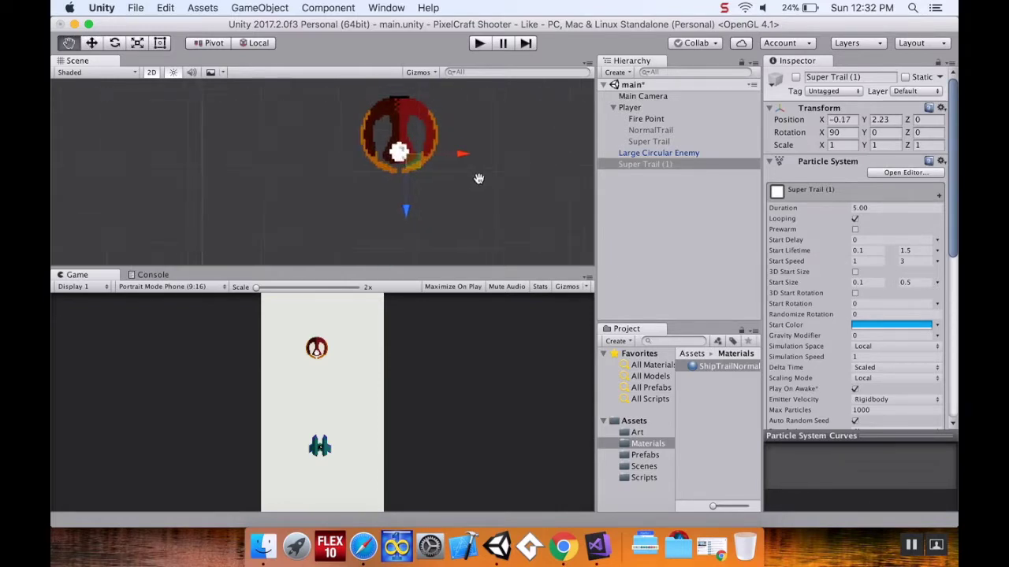
Rename the unparented Super Trail copy as Impact Particle.
left_click(648, 168)
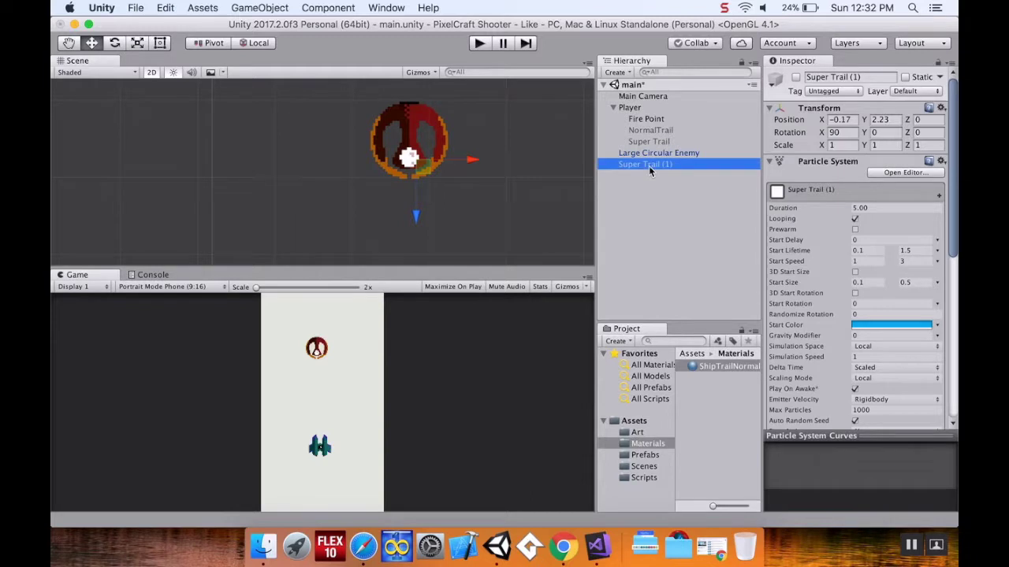
key("Return")
type("Impact Parti")
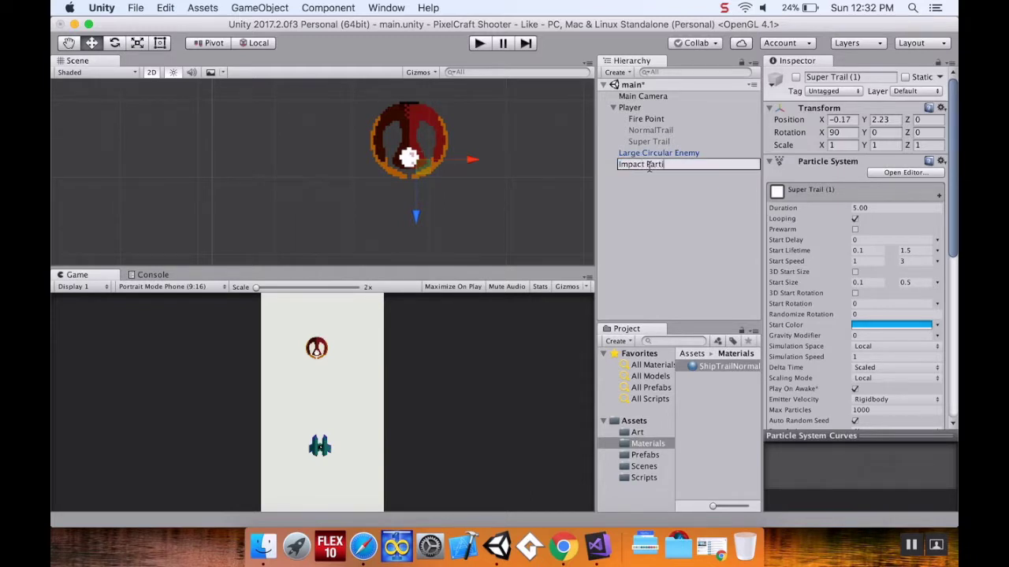
type("cle")
key("Return")
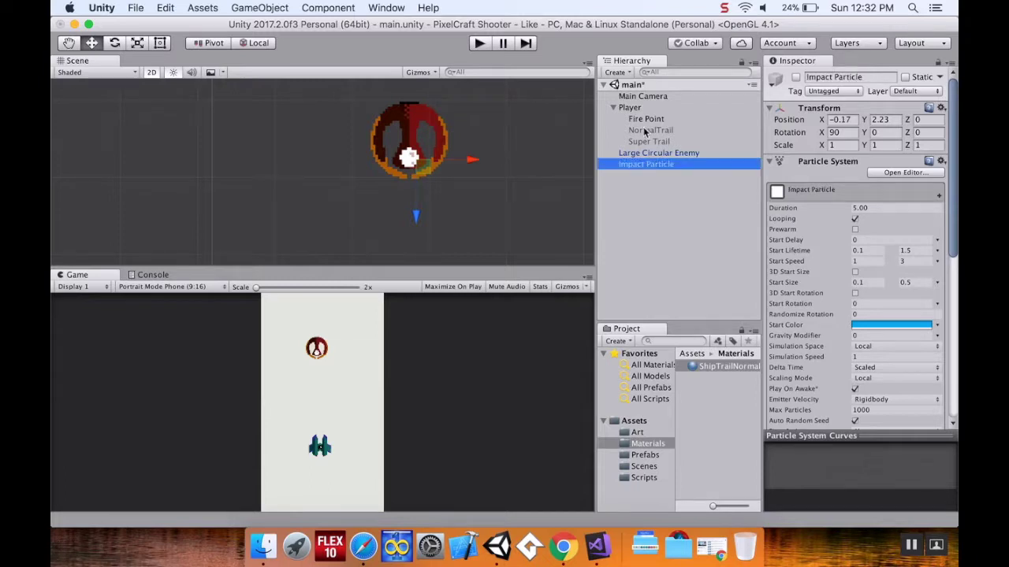
Change Impact Particle's start color to a crimson red, about RGB 229, 10, 60.
left_click(884, 326)
left_click_drag(662, 278, 660, 256)
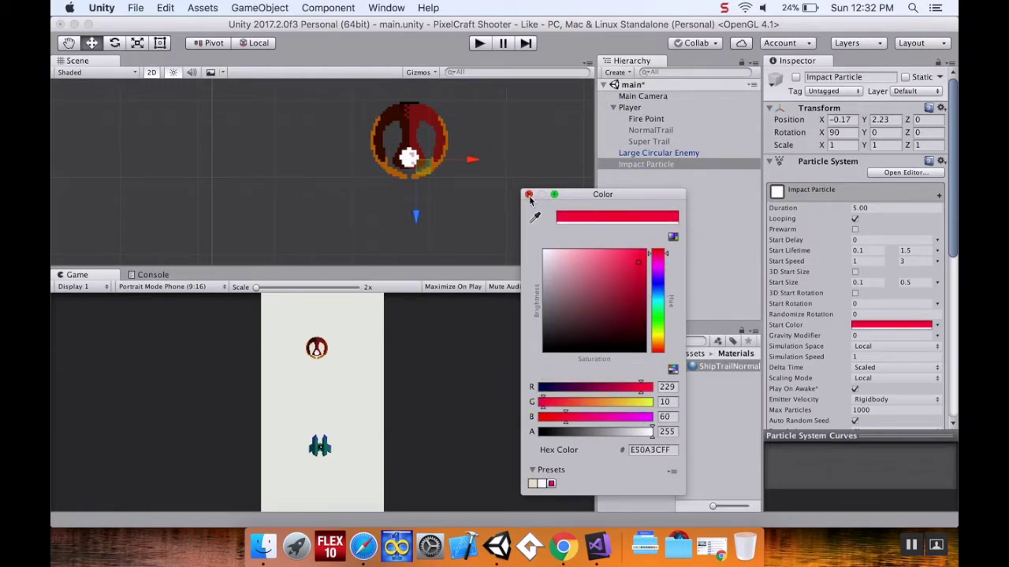
left_click(529, 195)
Change the first color key of Impact Particle's Color over Lifetime gradient to a muted orange, about RGB 195, 143, 87.
scroll(812, 272, "down", 8)
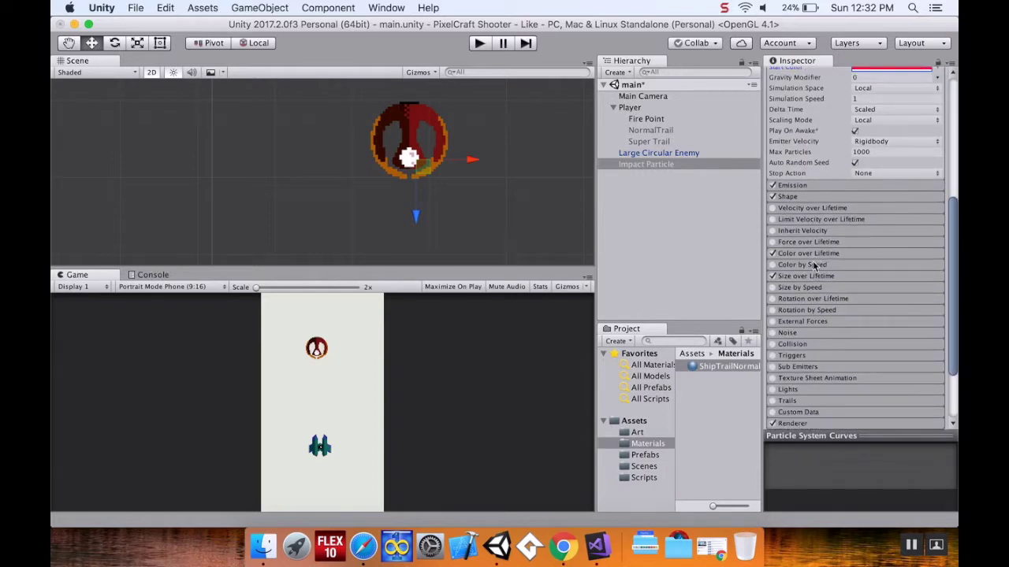
left_click(815, 276)
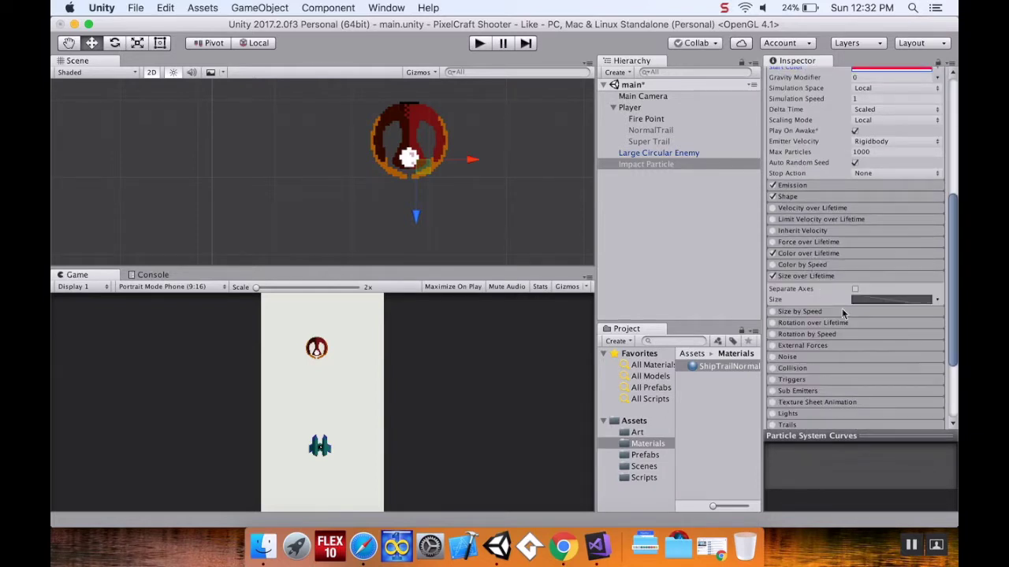
left_click(820, 255)
left_click(868, 267)
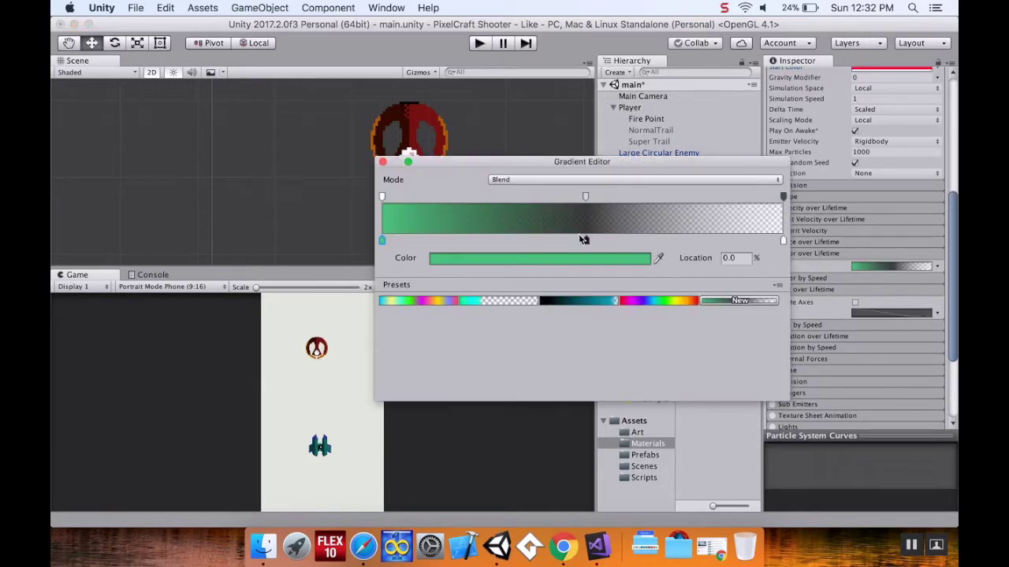
left_click(449, 260)
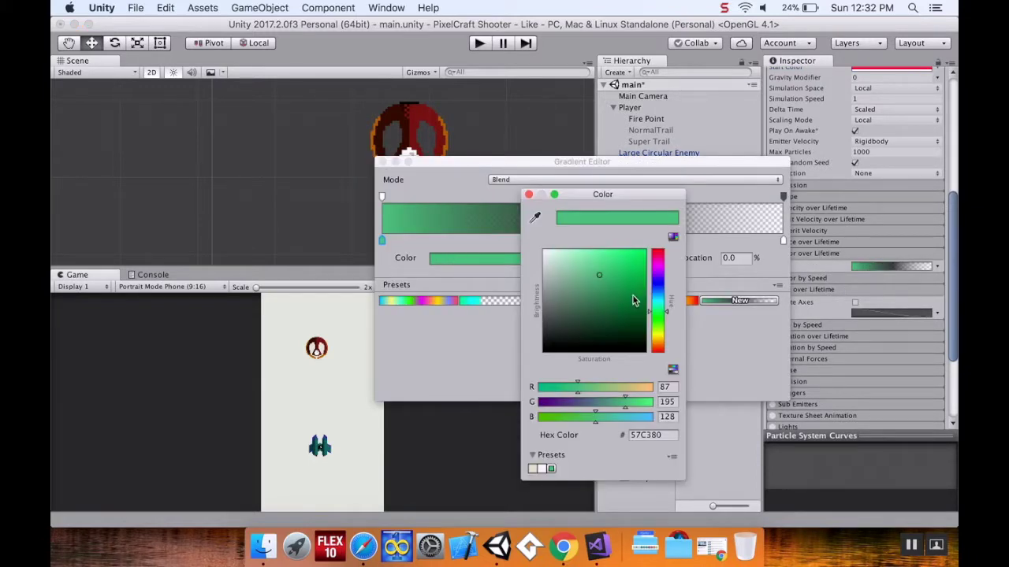
left_click(658, 266)
left_click_drag(658, 269, 661, 348)
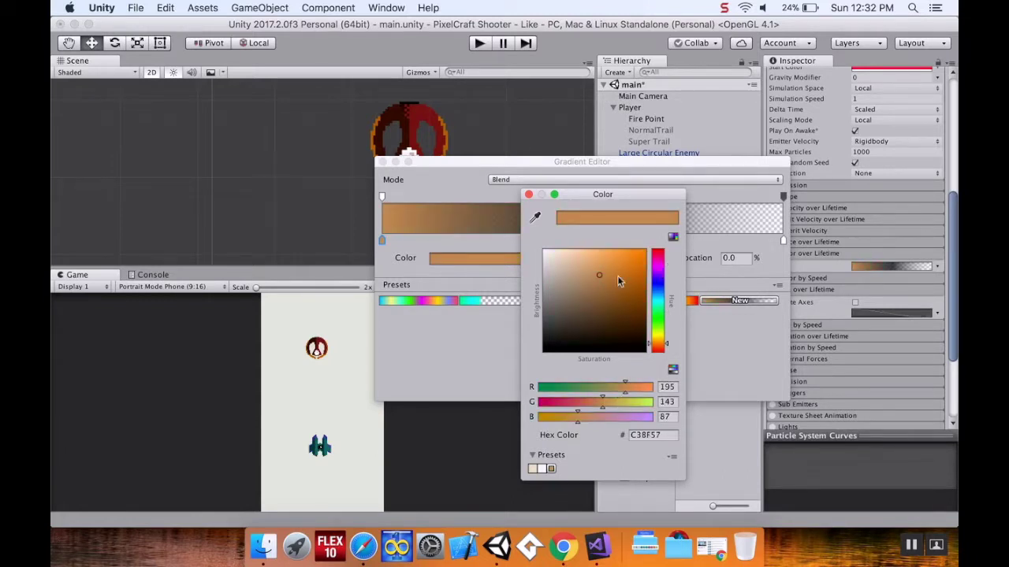
left_click(529, 196)
Change the gradient's middle color key from near-black to a warm grey, about RGB 158, 153, 138.
left_click(585, 241)
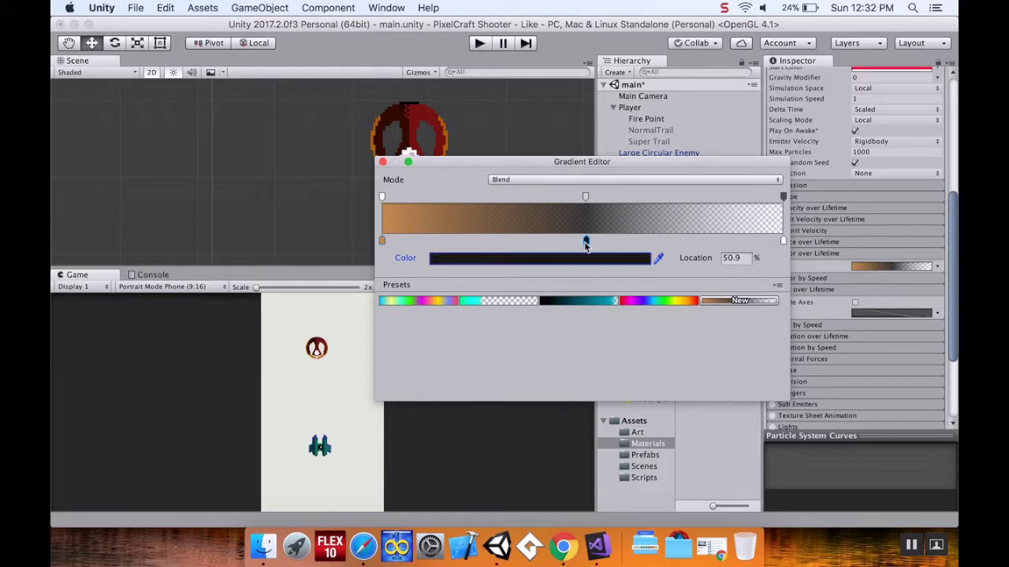
left_click(593, 260)
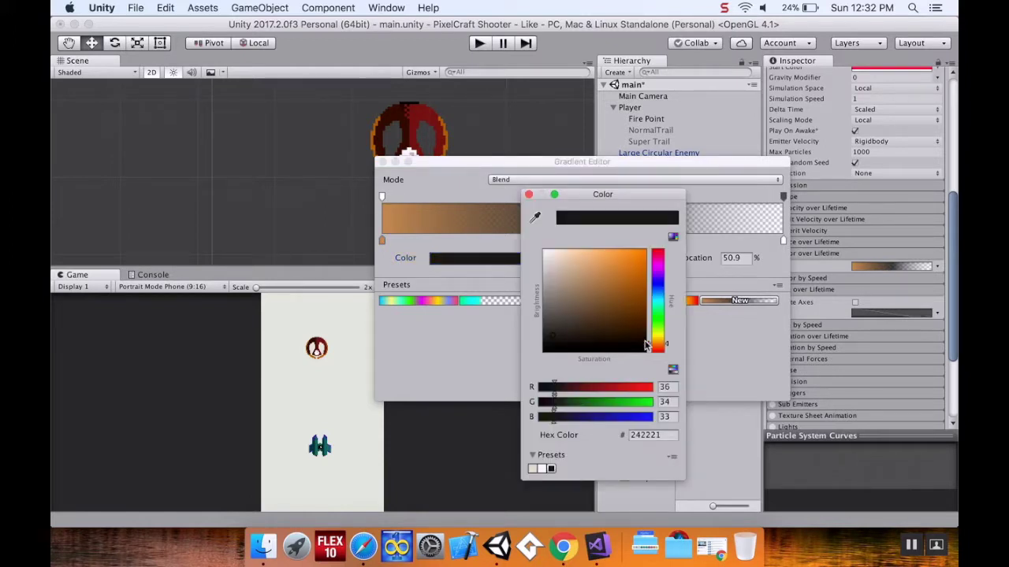
mouse_move(660, 310)
left_mouse_down()
mouse_move(657, 302)
mouse_move(660, 345)
left_mouse_up()
left_click(519, 280)
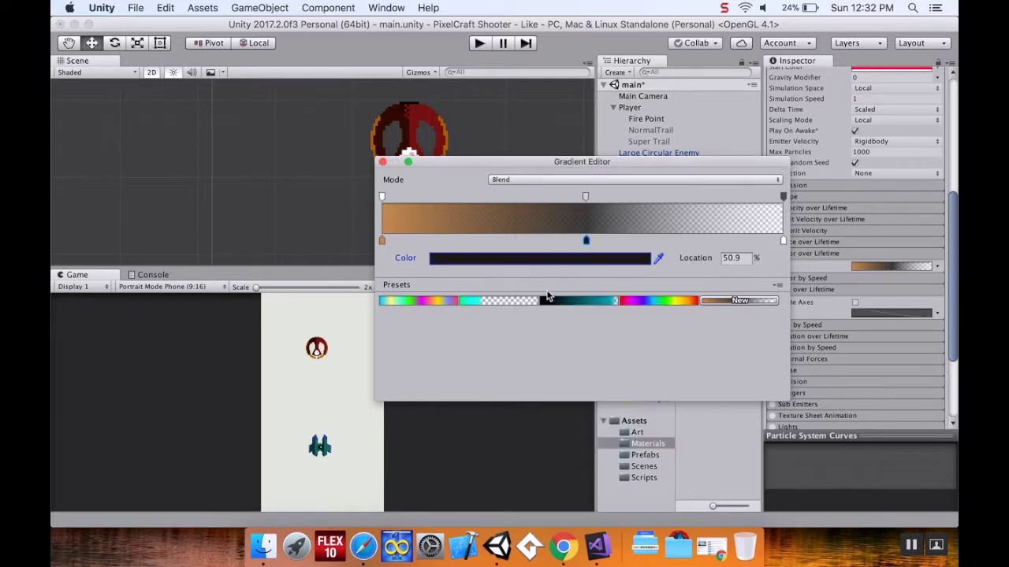
left_click(587, 260)
left_click_drag(569, 312, 558, 287)
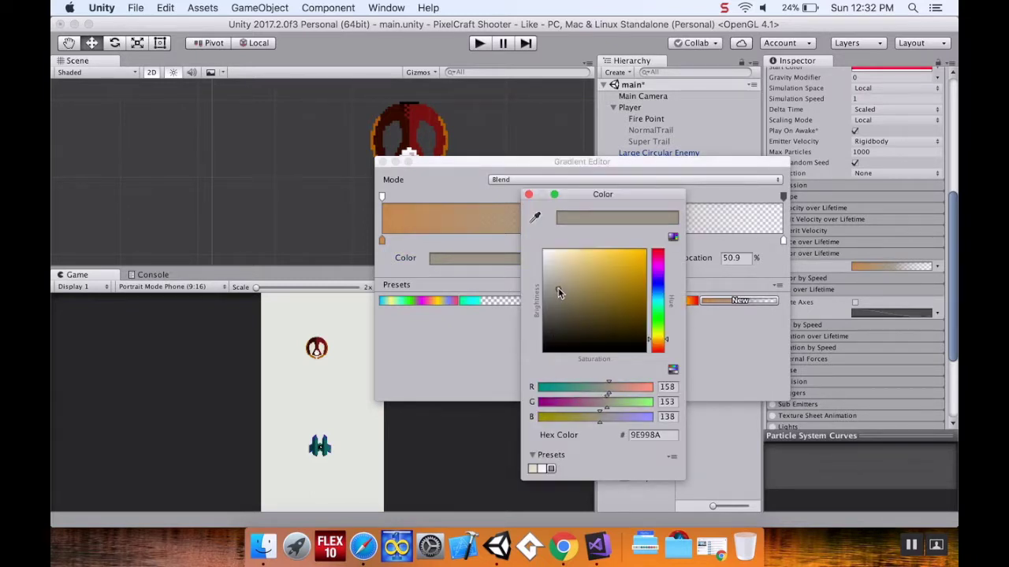
left_click(529, 194)
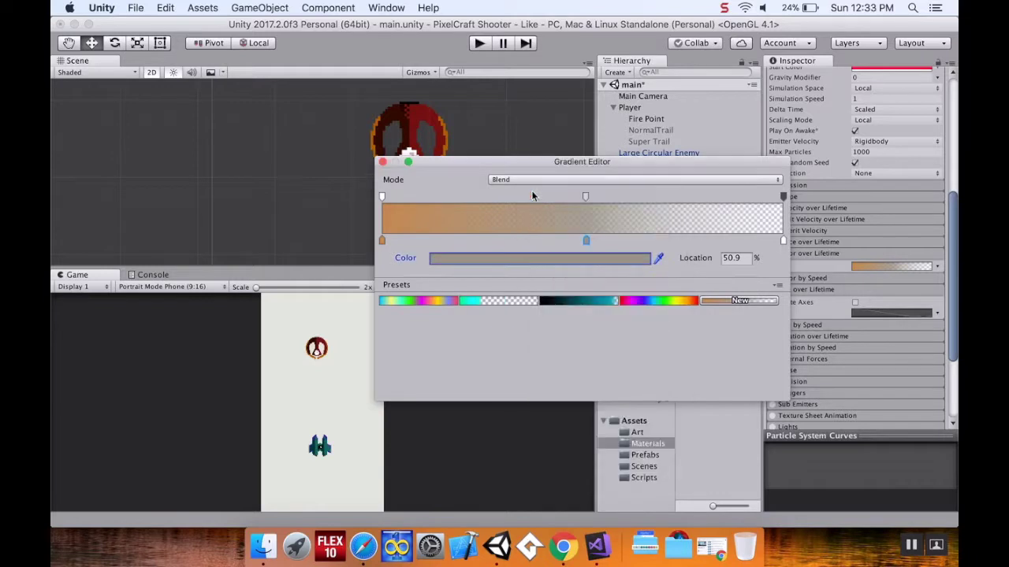
Set the alpha of the gradient's middle transparency key to 237, and activate the Impact Particle object.
left_click(585, 198)
left_click_drag(607, 258, 622, 259)
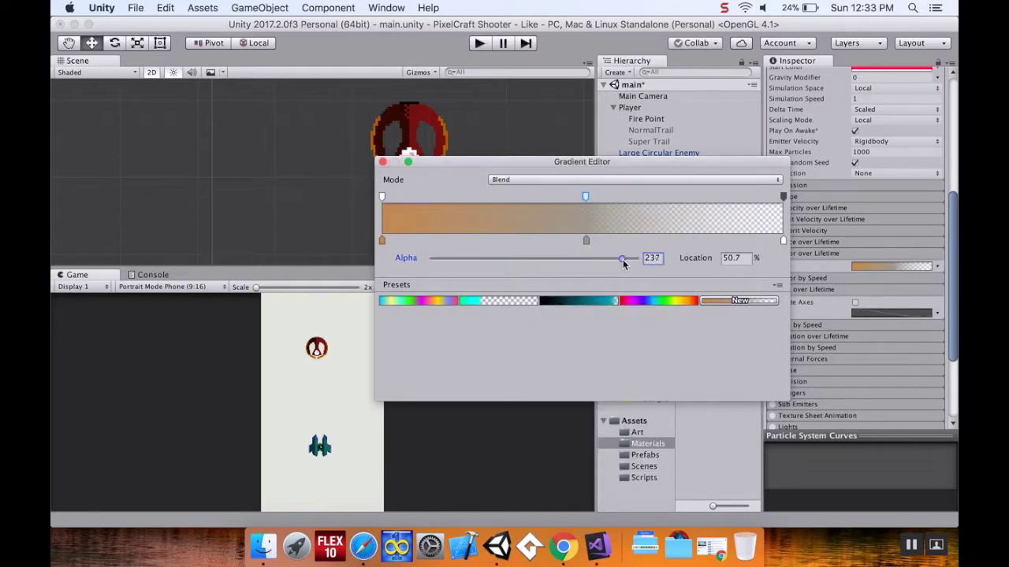
left_click(383, 163)
scroll(806, 206, "up", 6)
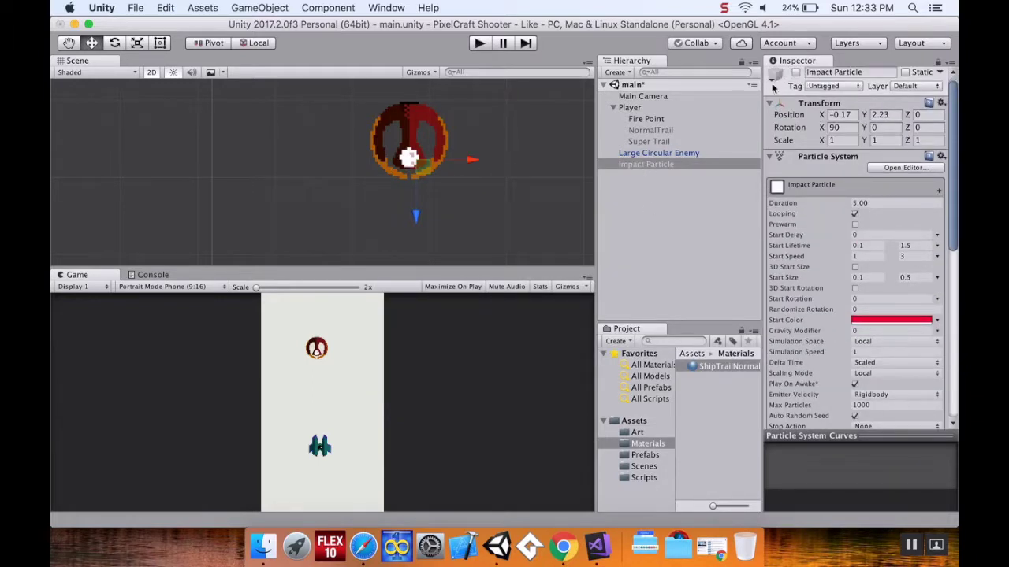
middle_click_drag(502, 148, 429, 158)
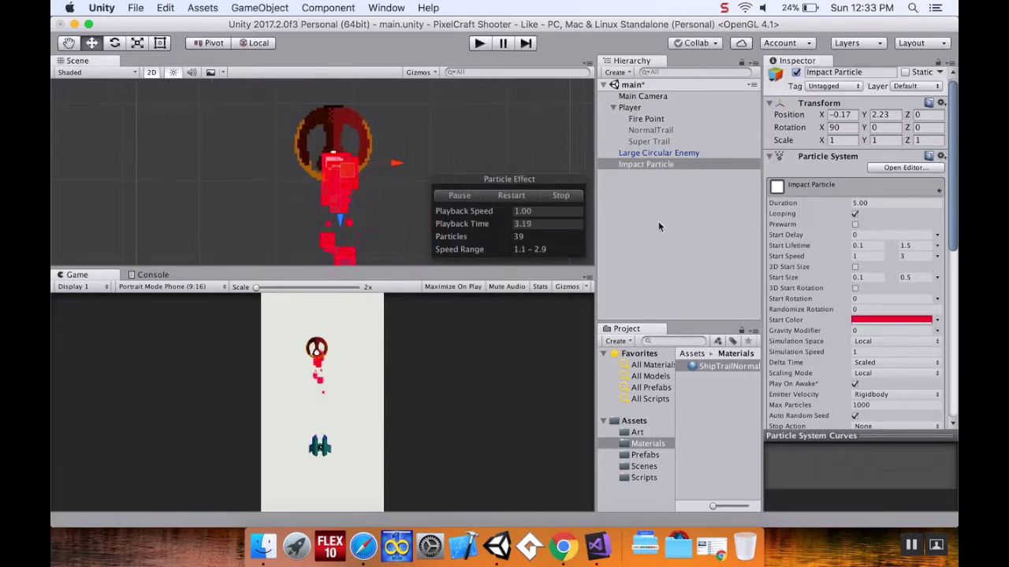
Change Impact Particle's emitter shape from Cone to Circle.
scroll(855, 258, "down", 1)
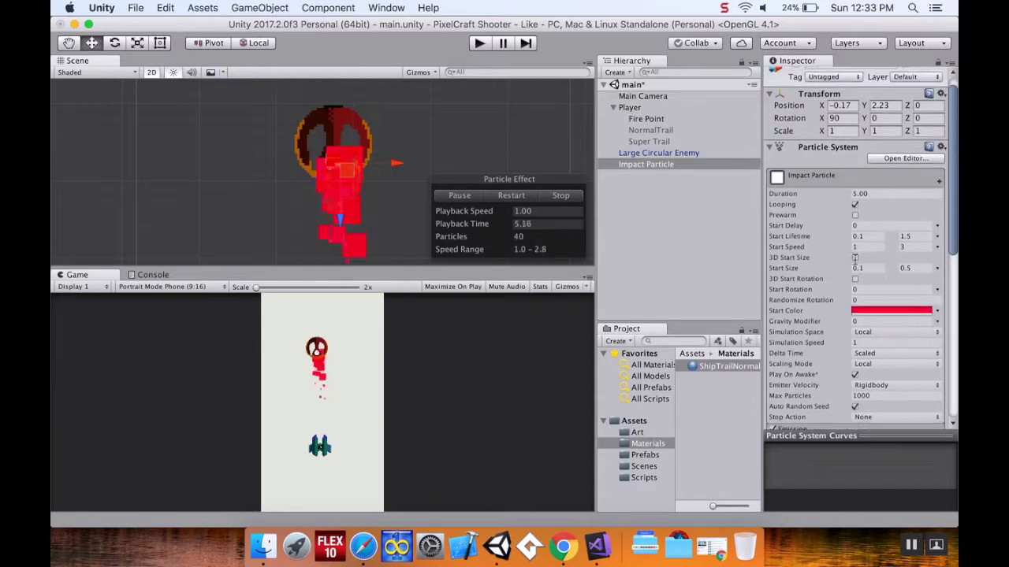
scroll(832, 262, "down", 5)
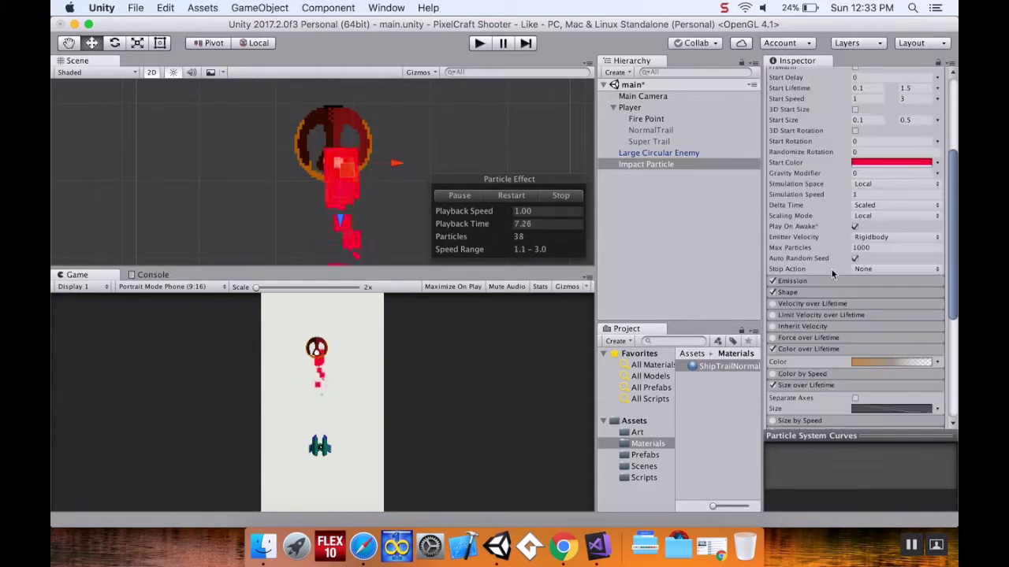
left_click(851, 291)
scroll(875, 296, "down", 1)
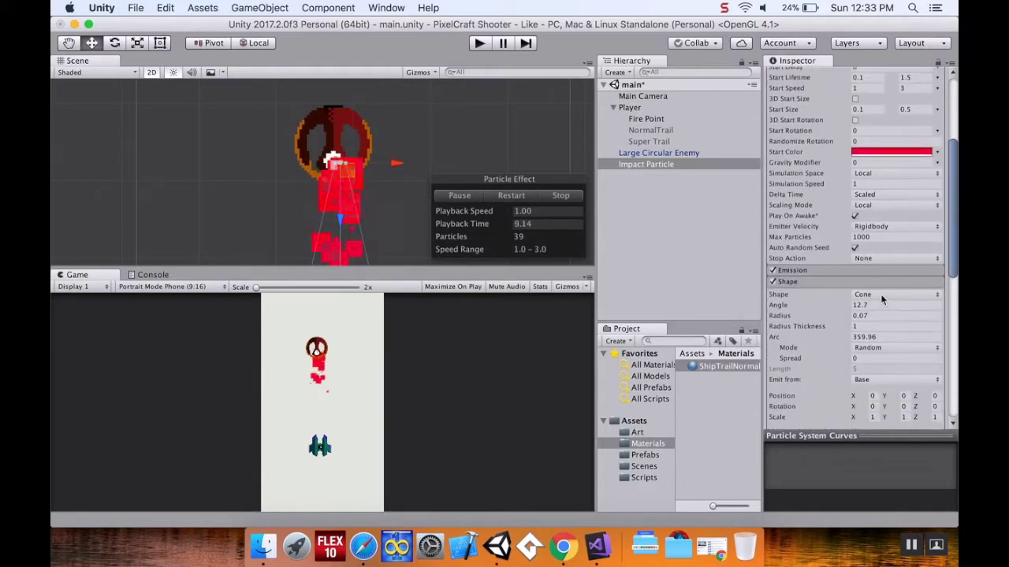
left_click(880, 294)
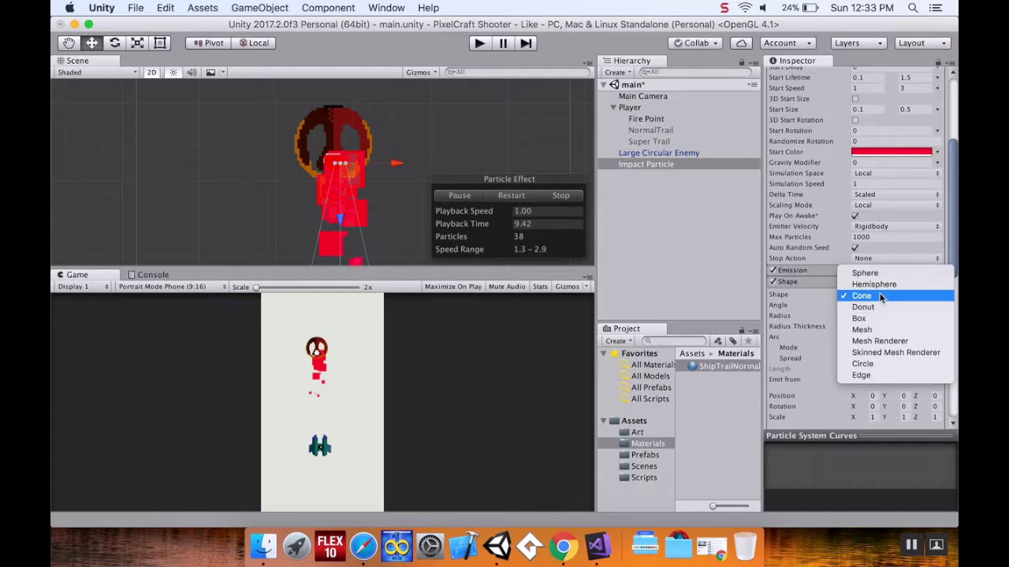
left_click(877, 363)
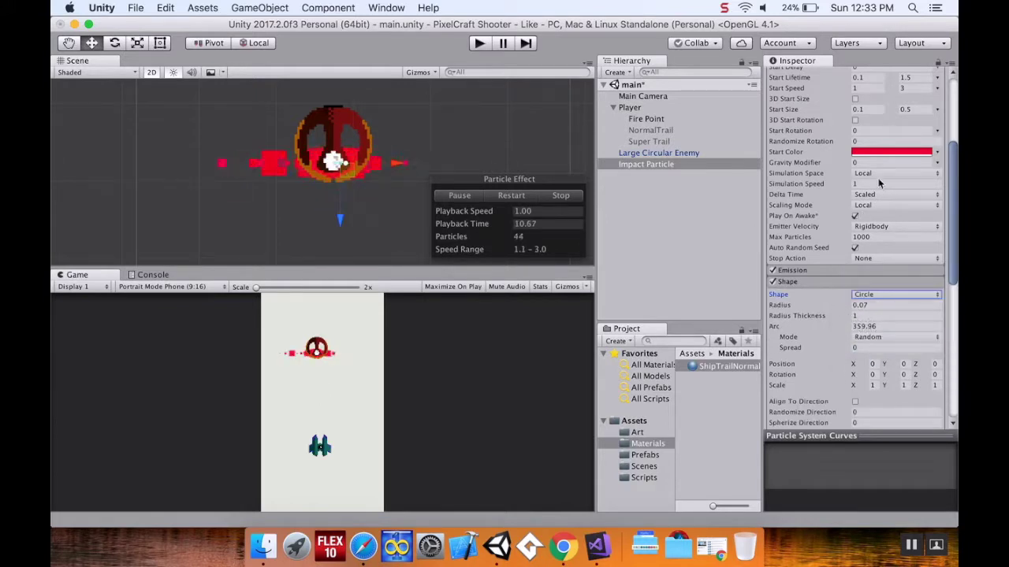
Set Impact Particle's X rotation to 0 so the circle emits in the 2D plane.
scroll(878, 181, "up", 2)
scroll(878, 177, "up", 2)
left_click(838, 87)
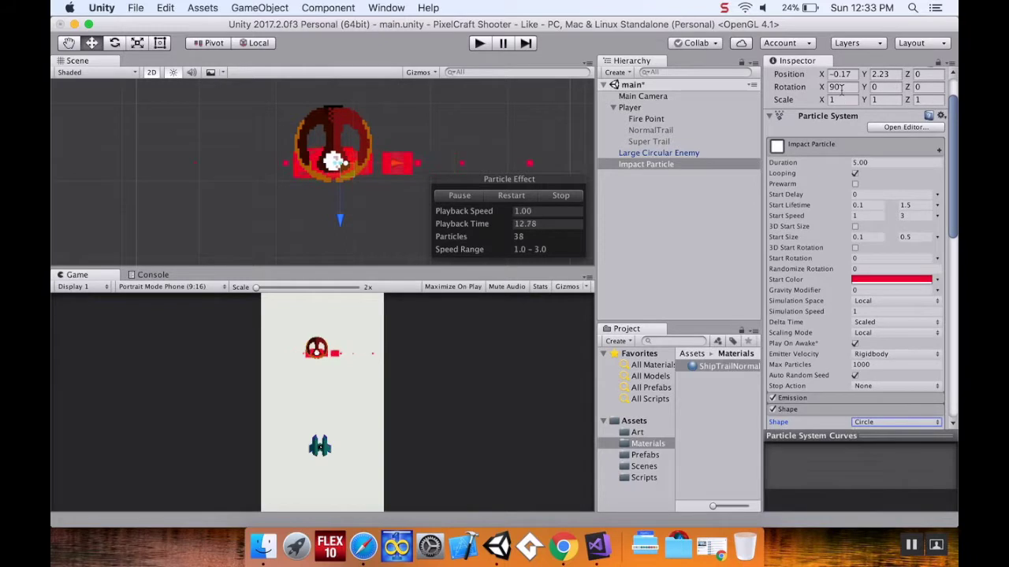
type("0")
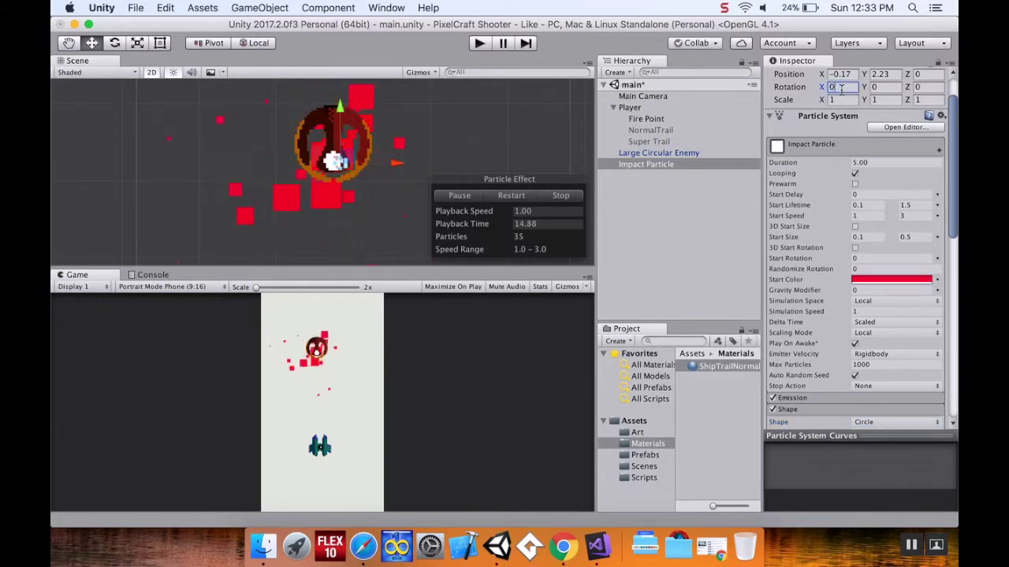
Set Impact Particle's emission rate over time to 5.
scroll(829, 293, "down", 3)
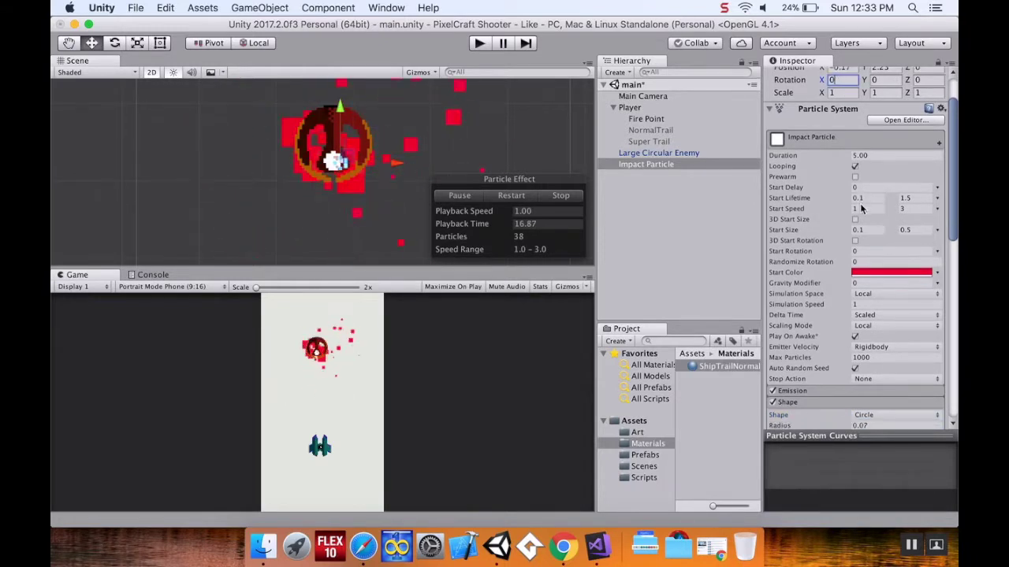
left_click(843, 327)
scroll(867, 320, "down", 1)
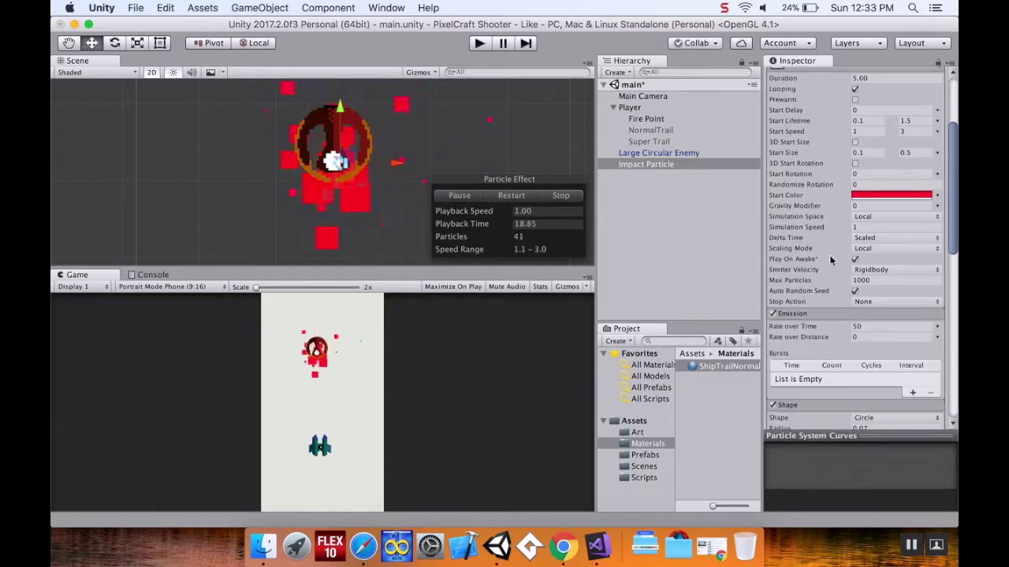
left_click(870, 326)
type("5")
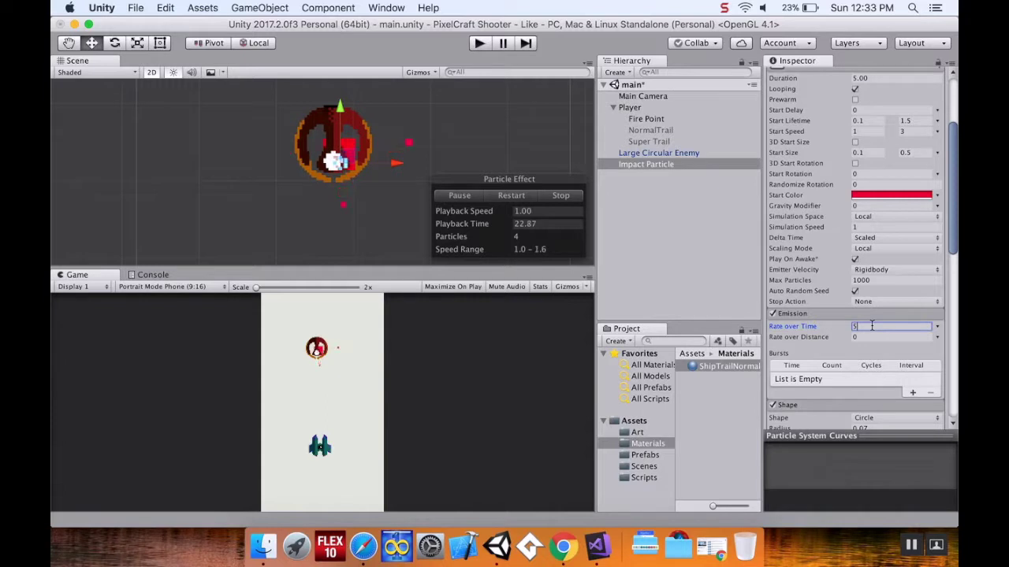
Set Impact Particle's start speed range to 0.2–0.4 and move the emitter to the enemy's lower-right edge.
scroll(873, 134, "up", 1)
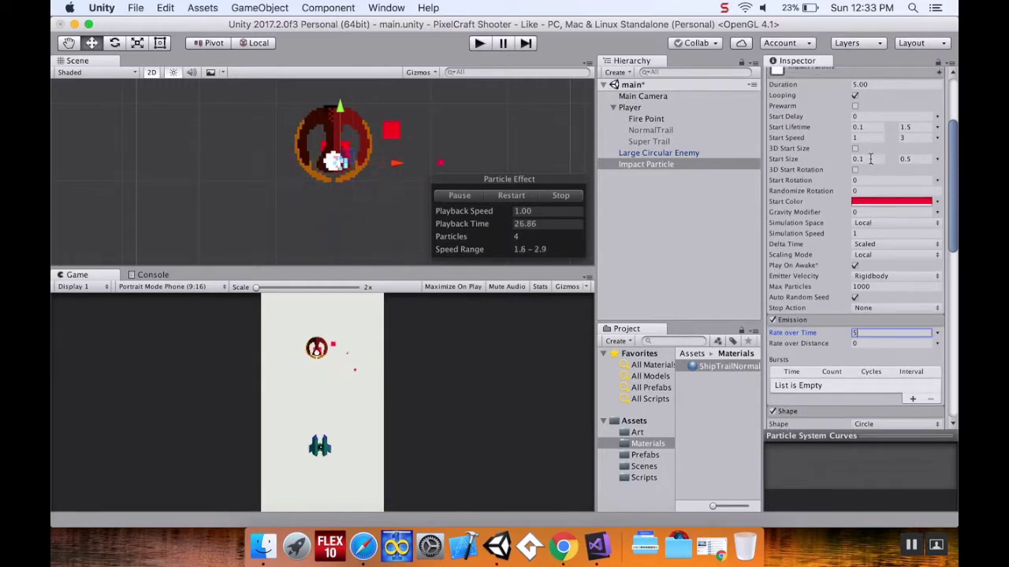
left_click(867, 137)
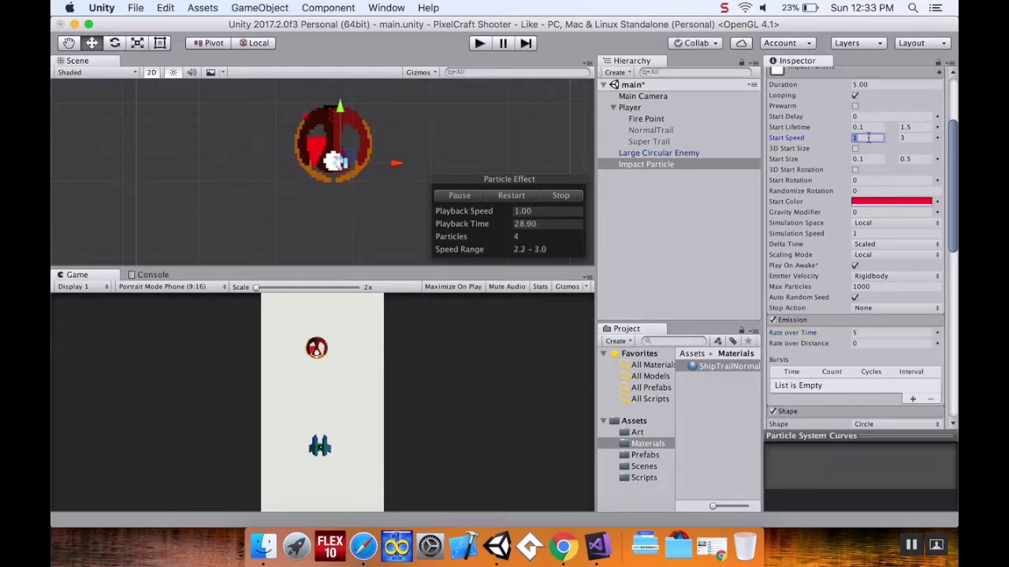
type("2")
key("Tab")
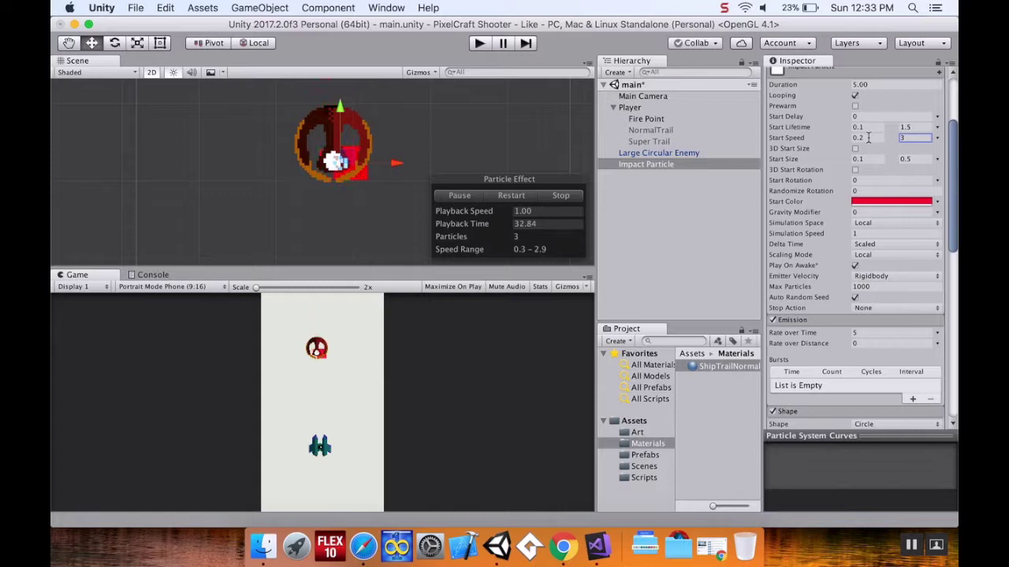
type("0.4")
key("Return")
left_click_drag(351, 157, 370, 172)
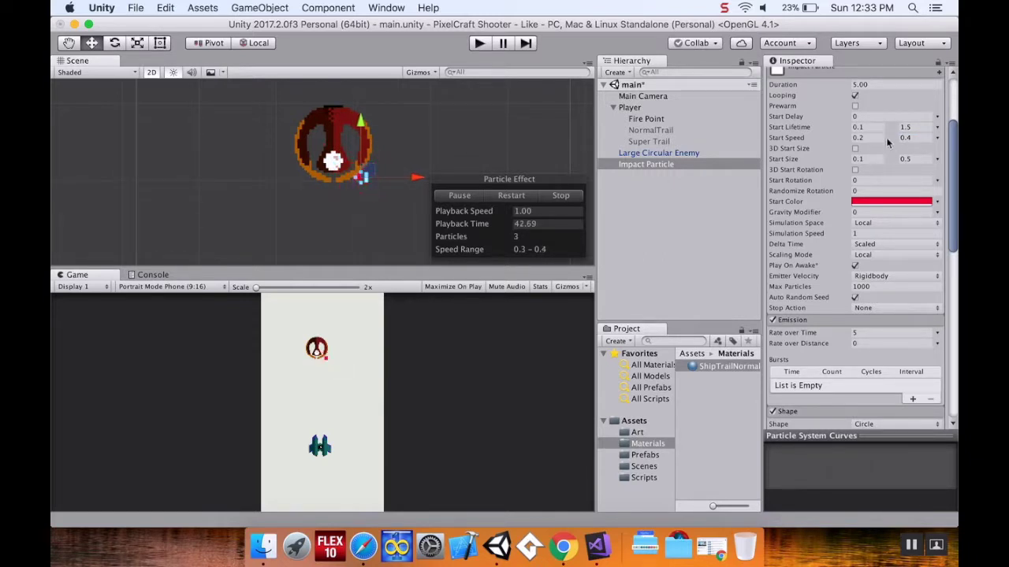
Set Impact Particle's start size range to 0.2–0.7 and replay the effect in the scene.
left_click(867, 159)
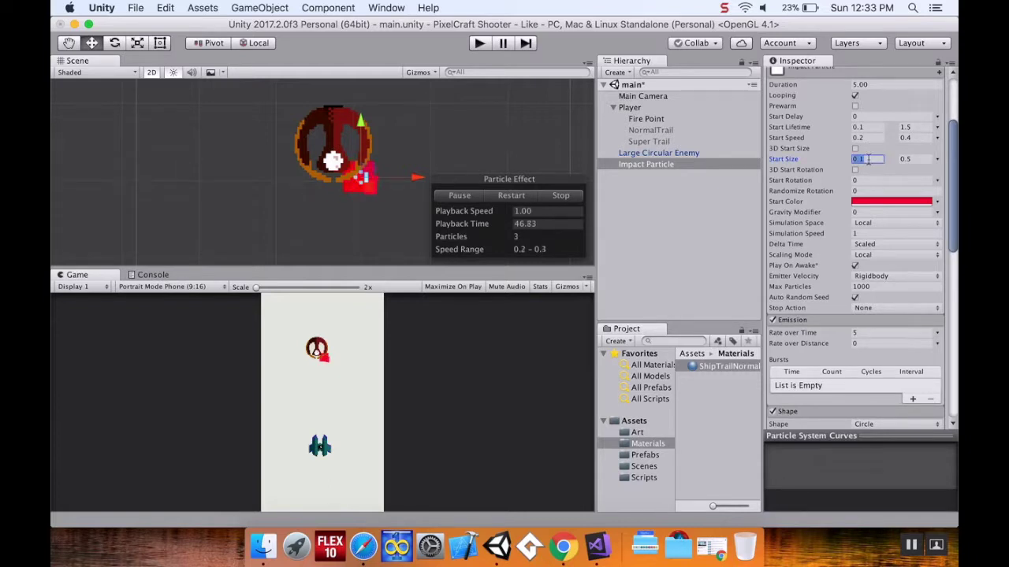
type(".2")
key("Tab")
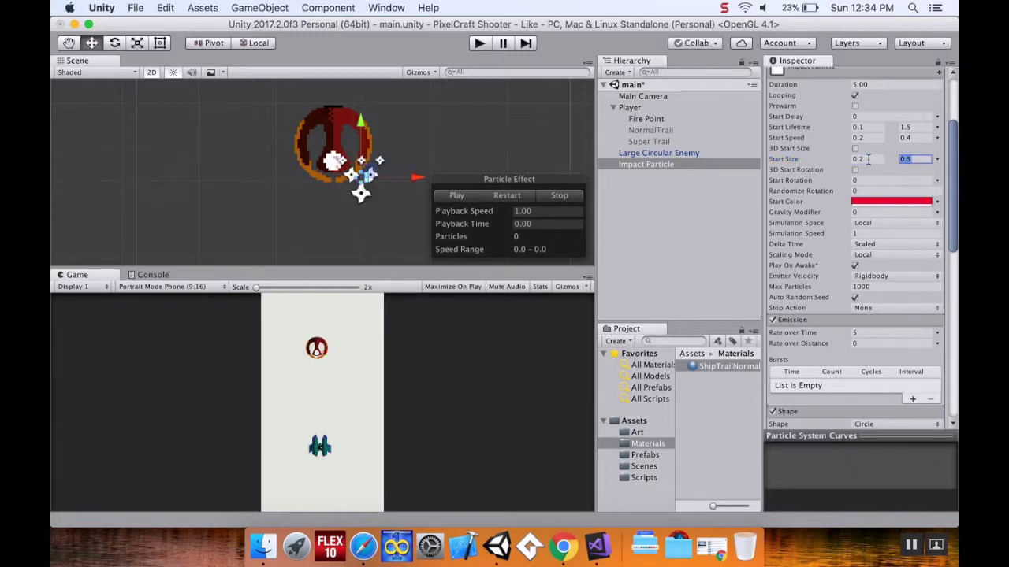
type("0.7")
left_click(473, 197)
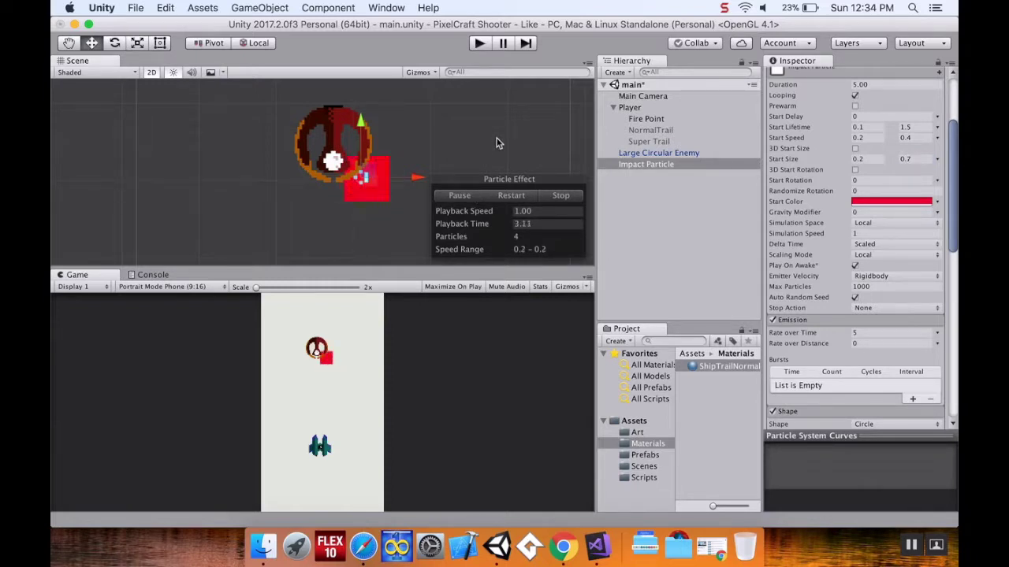
Turn off looping for Impact Particle and play the effect.
scroll(840, 217, "up", 5)
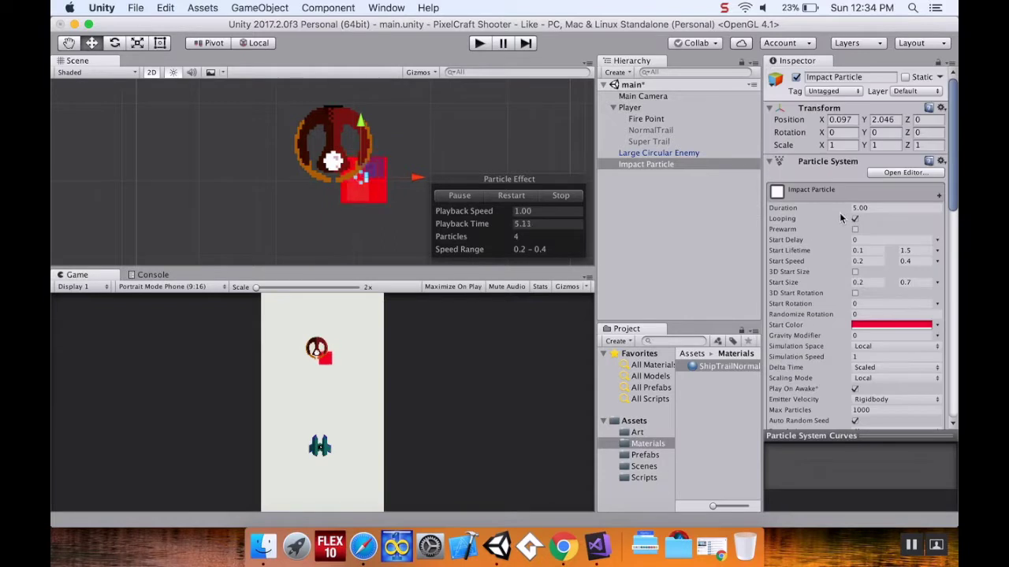
left_click(855, 219)
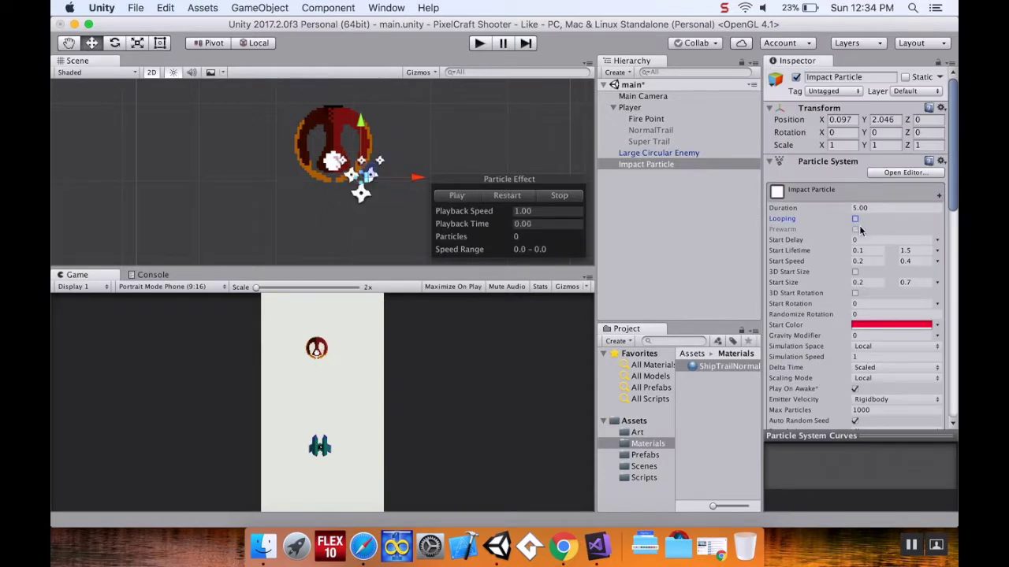
left_click(456, 196)
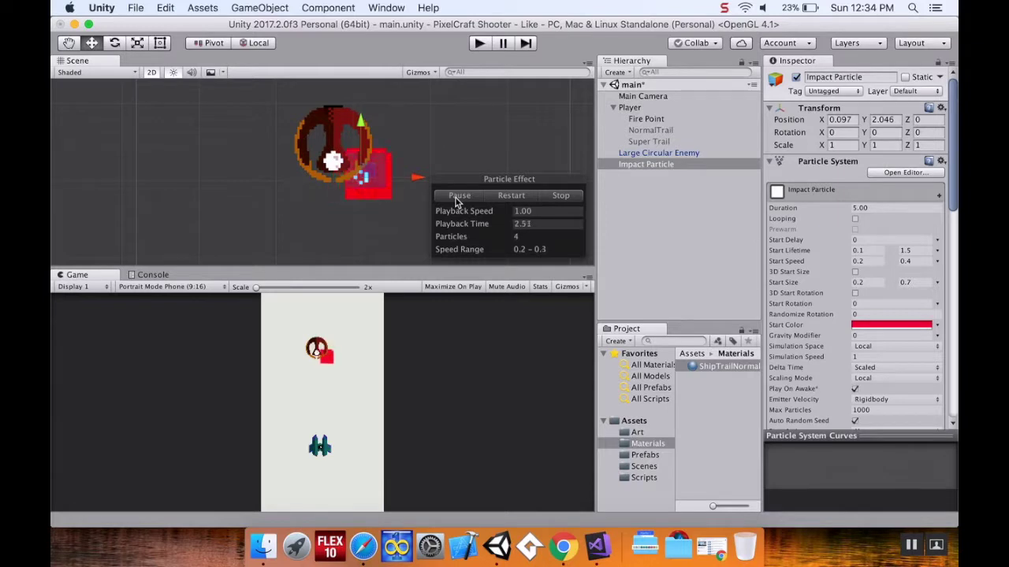
Try Impact Particle durations of 0.20 and 0.40, playing the effect after each change.
left_click(874, 208)
type("0.20")
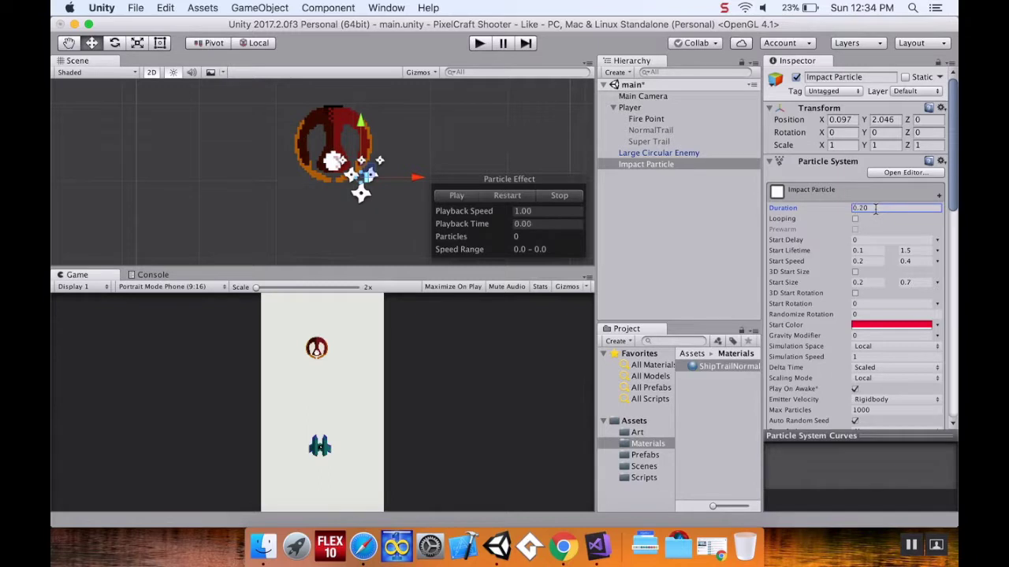
left_click(461, 197)
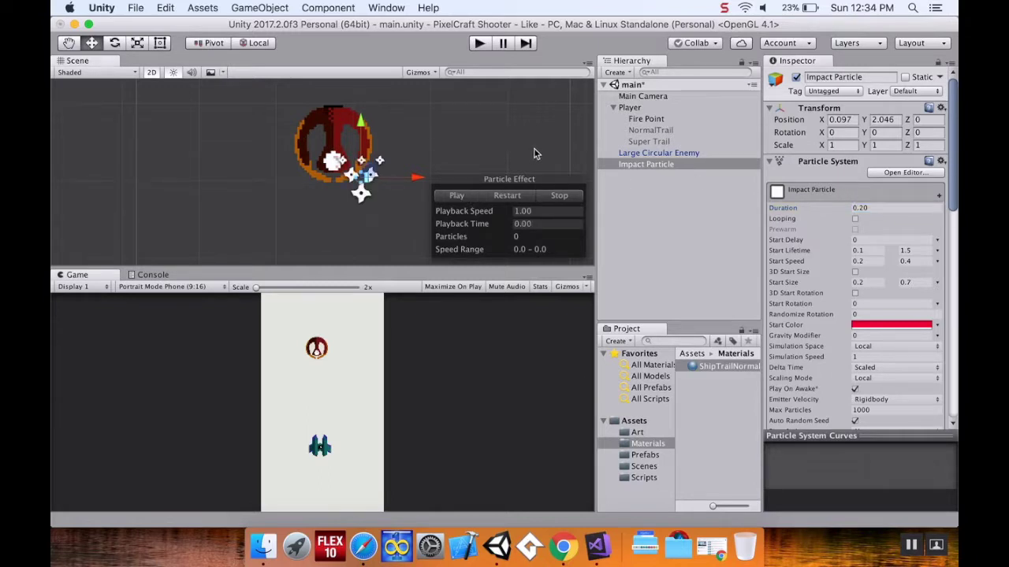
left_click(467, 195)
left_click(872, 208)
type(".4")
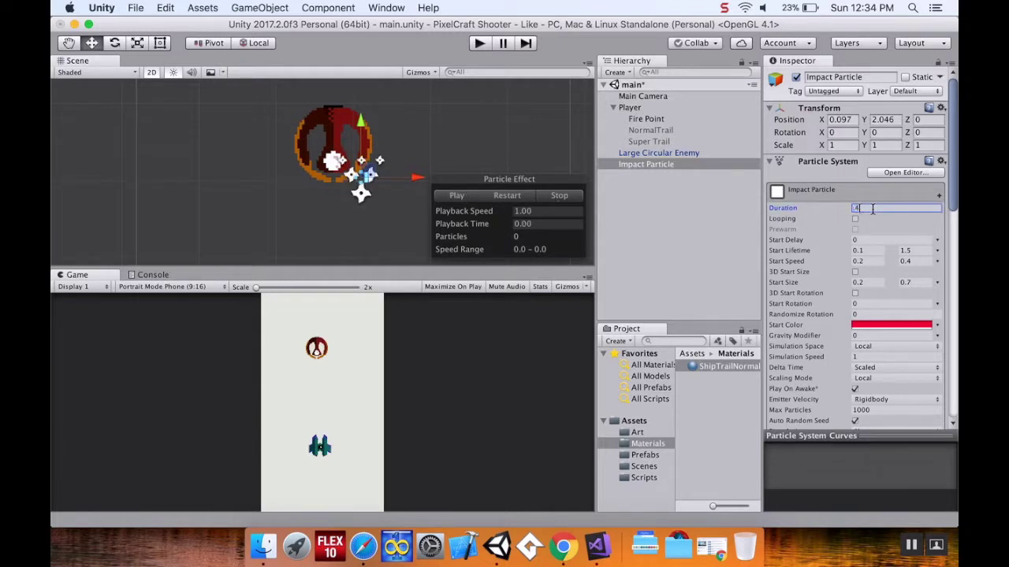
left_click(461, 197)
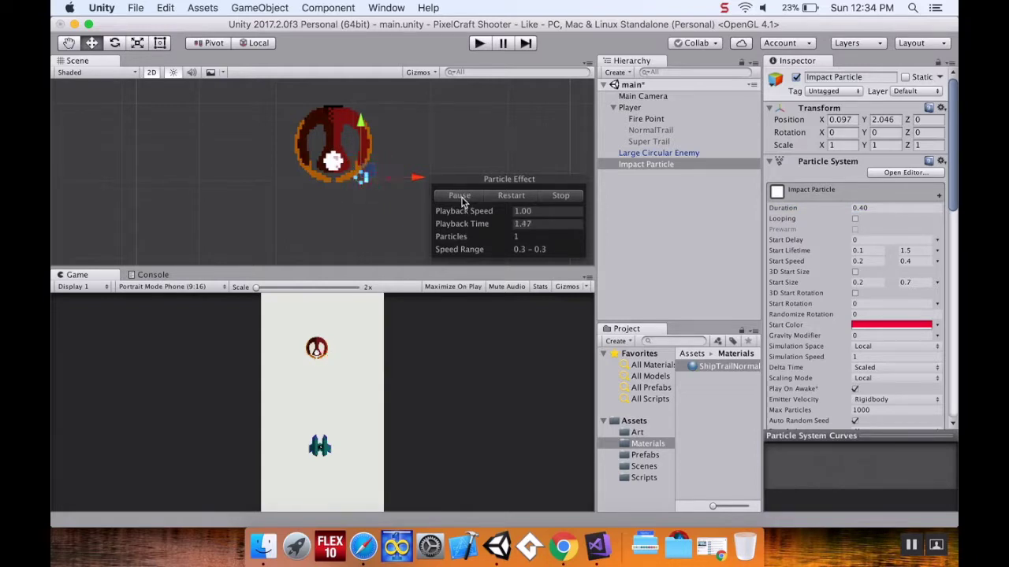
Set Impact Particle's duration to 0.60.
left_click(879, 208)
key("BackSpace")
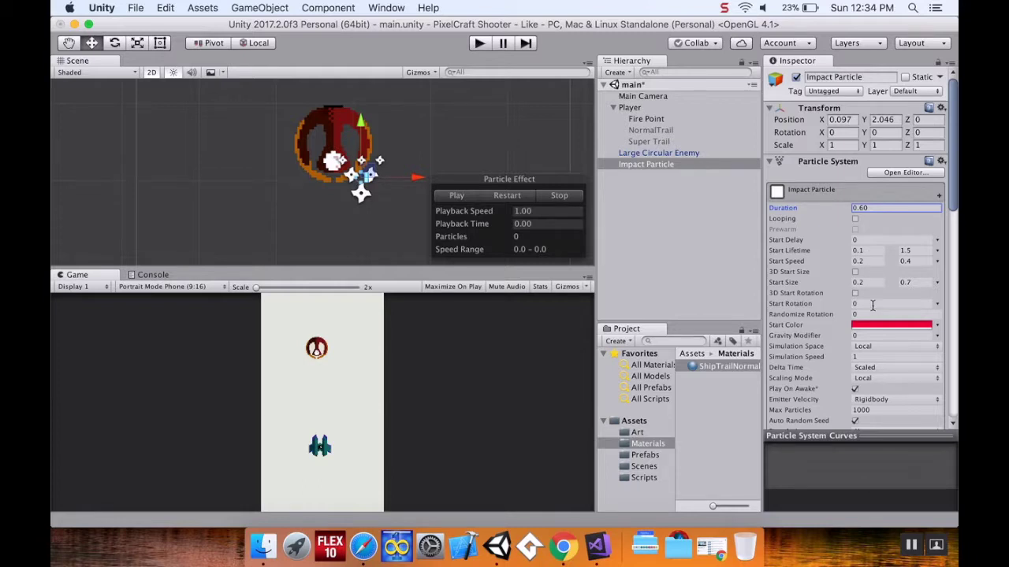
Make Impact Particle's start rotation random between the constants 0 and 270, and replay the effect several times.
left_click(938, 306)
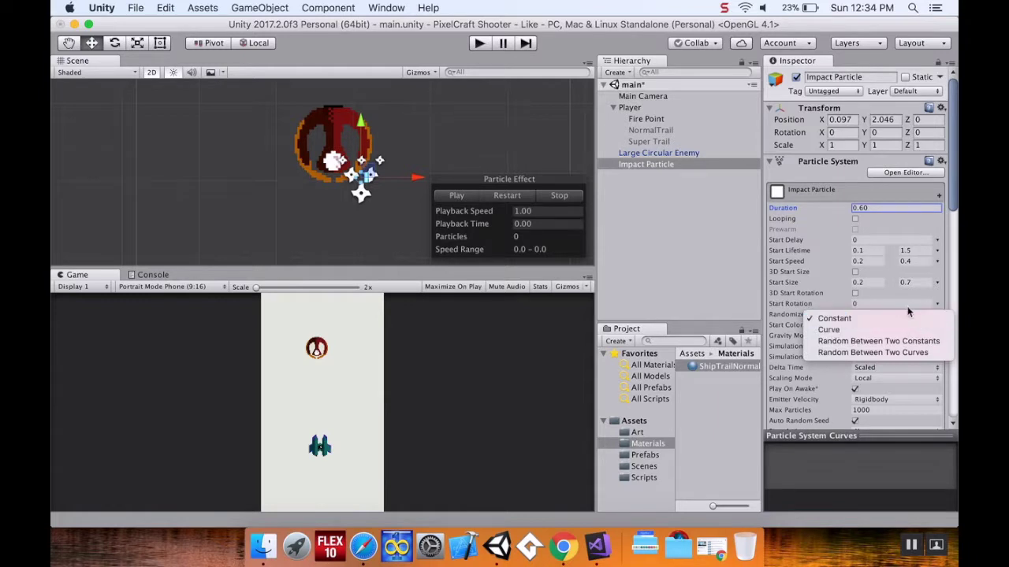
left_click(879, 341)
left_click(912, 302)
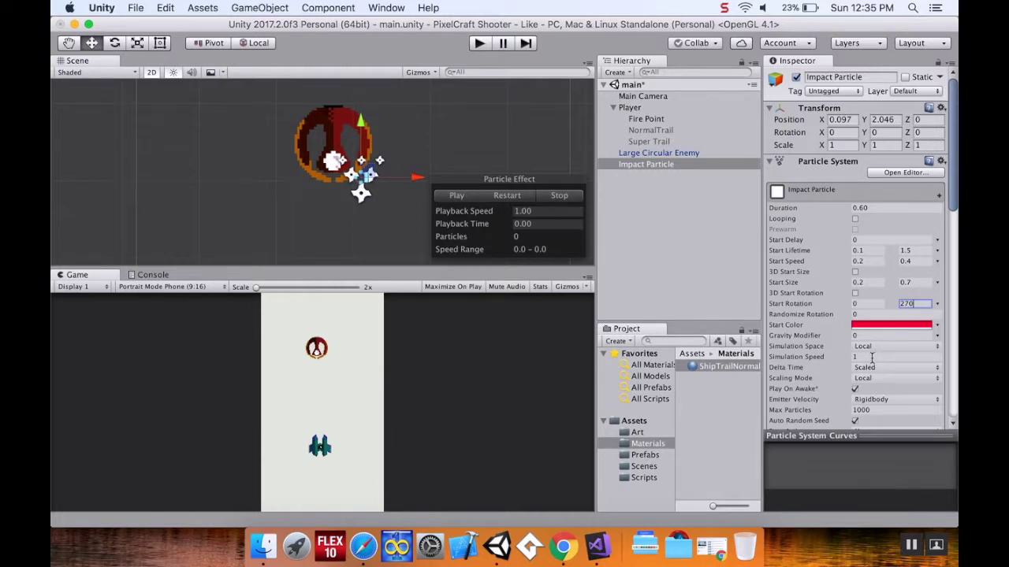
left_click(455, 197)
left_click(456, 196)
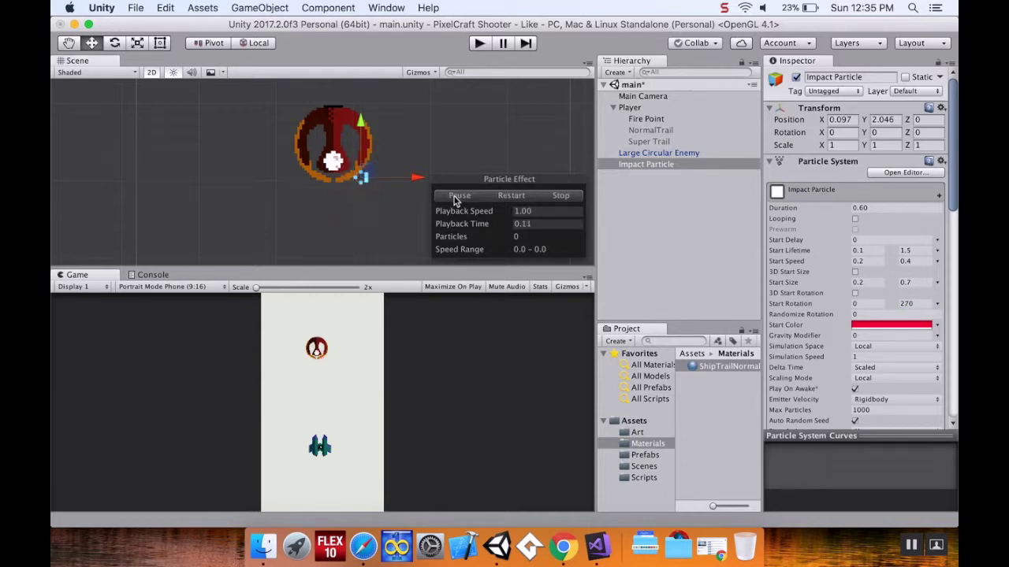
left_click(457, 196)
left_click(456, 197)
left_click(456, 197)
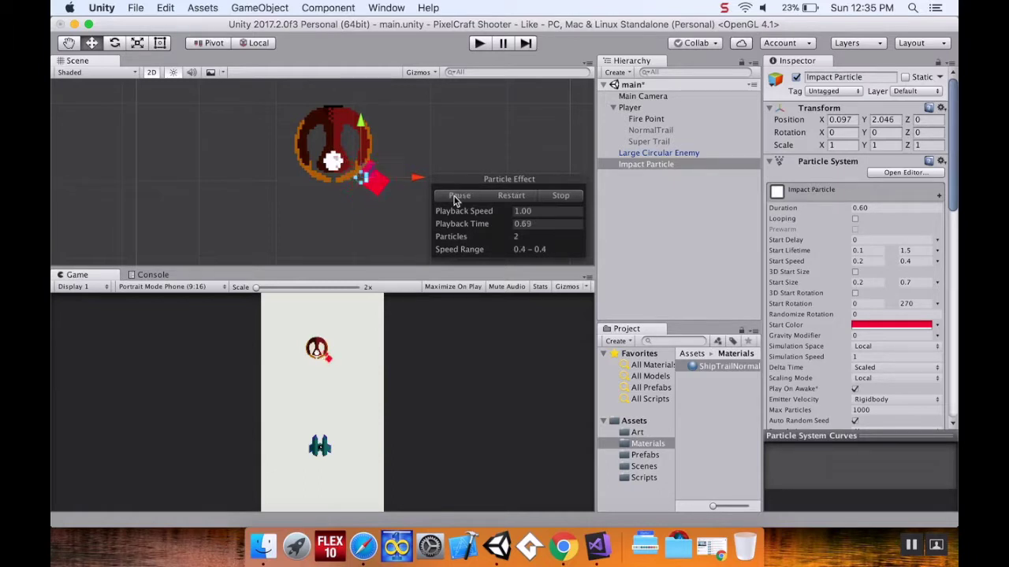
Darken Impact Particle's start color to a deep red, about RGB 137, 18, 45.
left_click(914, 324)
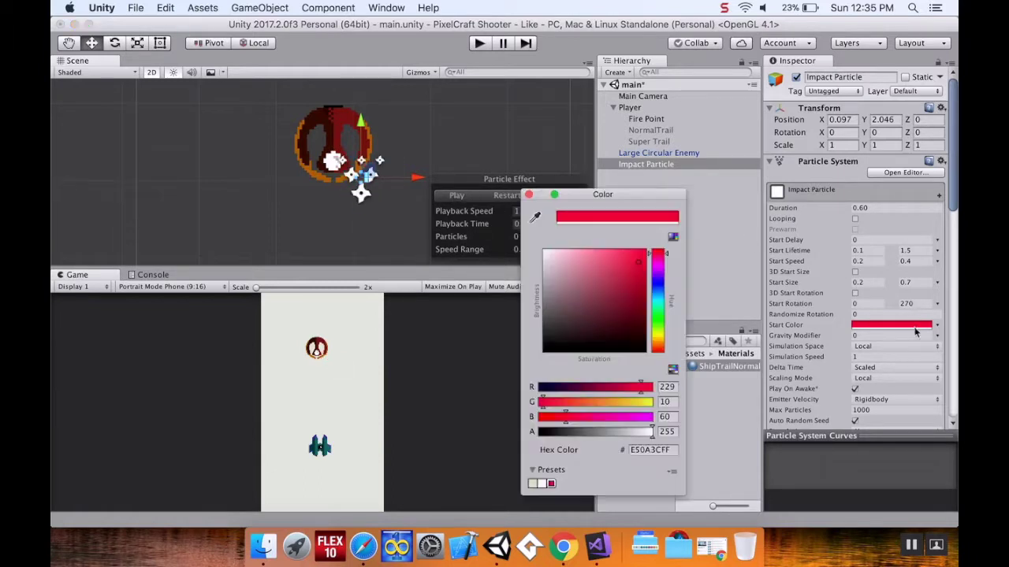
mouse_move(620, 257)
left_mouse_down()
mouse_move(598, 265)
mouse_move(630, 300)
left_mouse_up()
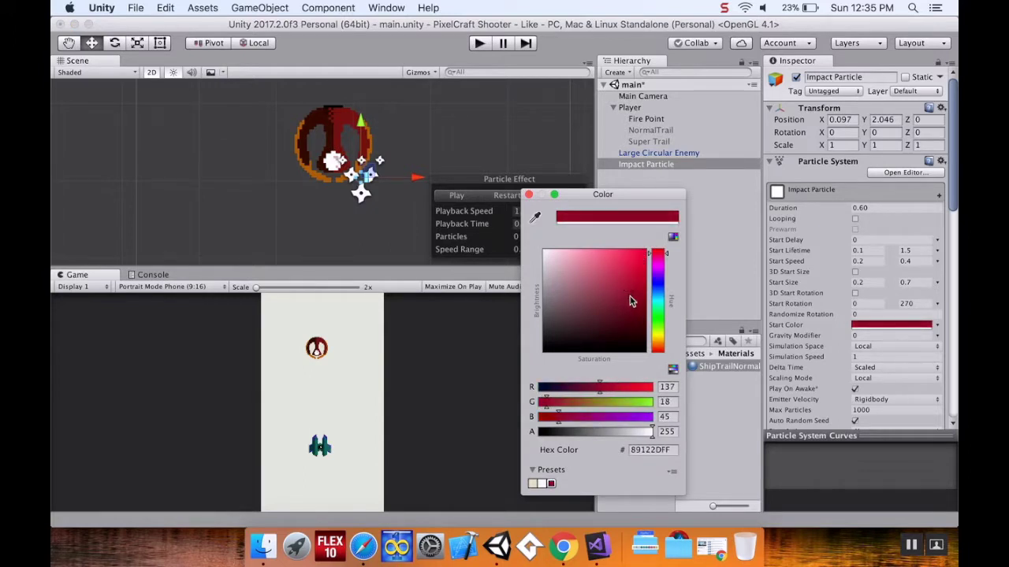
left_click(529, 195)
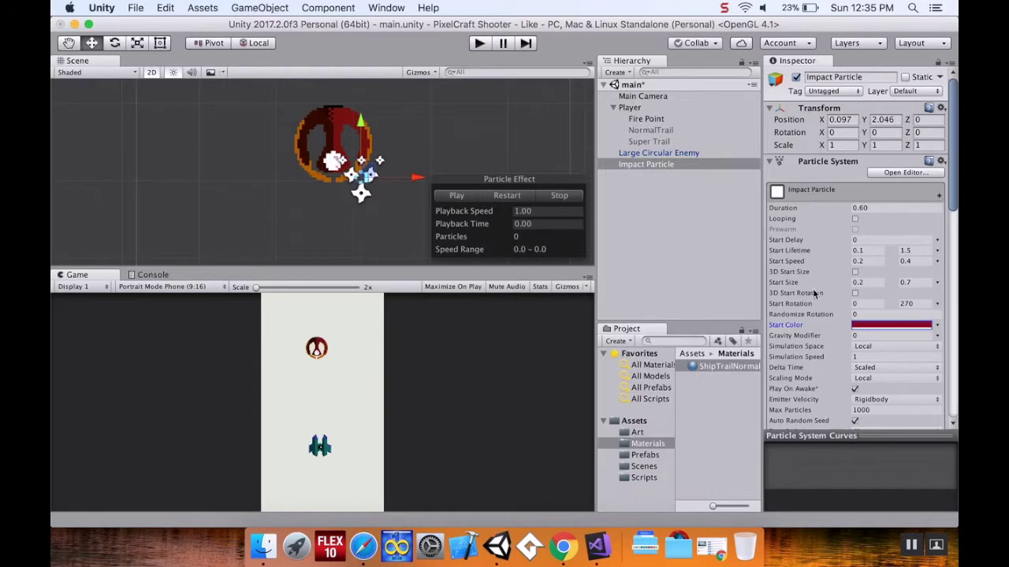
Set the upper limit of Impact Particle's random start lifetime to 0.6.
scroll(831, 295, "down", 10)
scroll(830, 295, "up", 8)
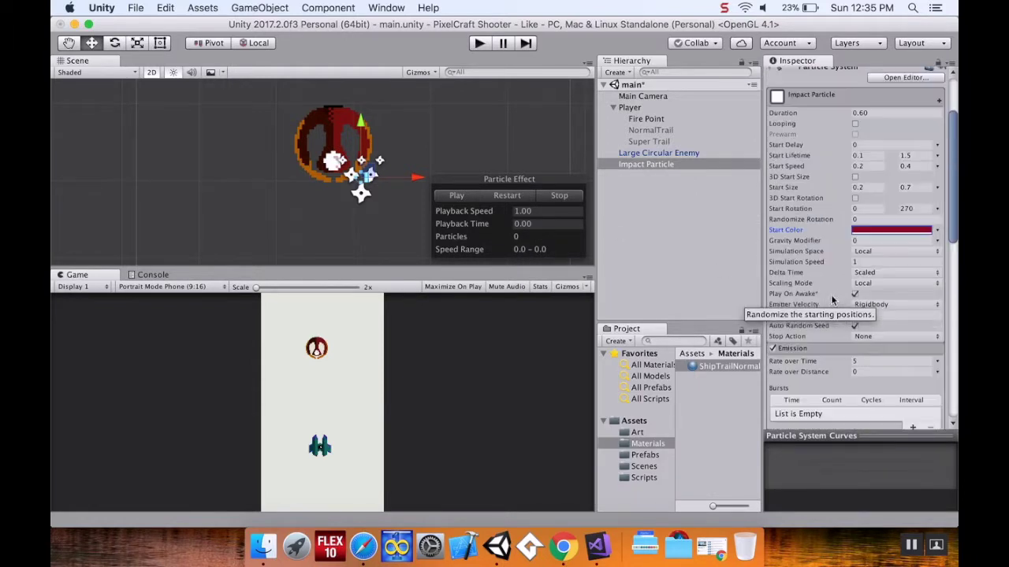
scroll(881, 212, "up", 2)
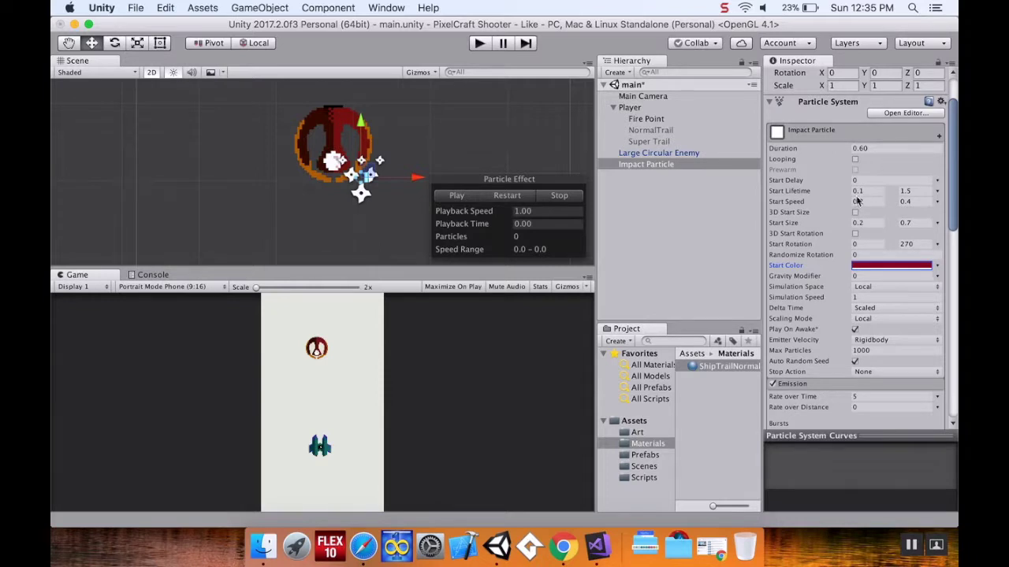
left_click(910, 191)
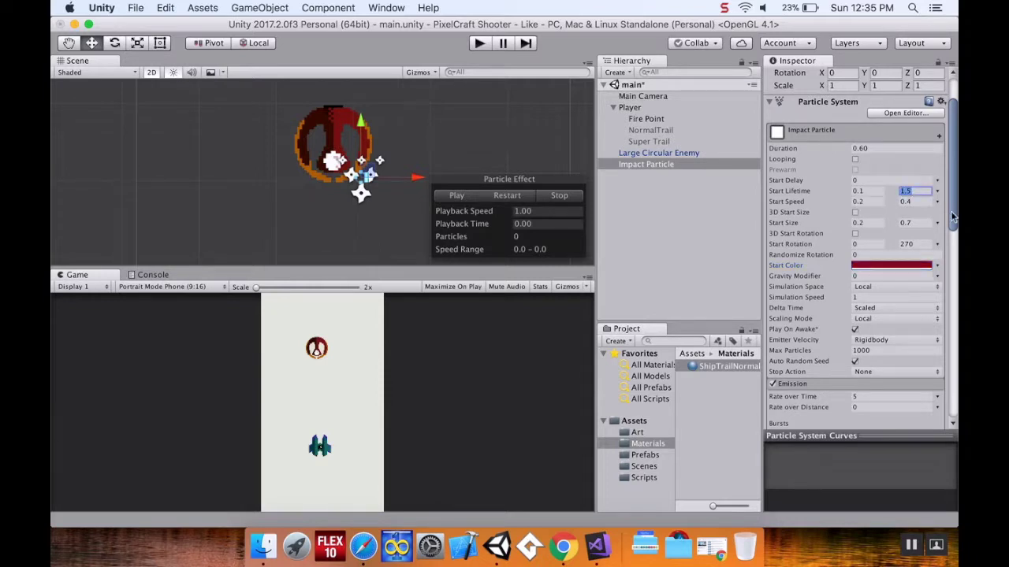
type(".6")
key("Return")
Replay the Impact Particle effect in the scene, and run the game briefly to check it before stopping play mode.
left_click(453, 196)
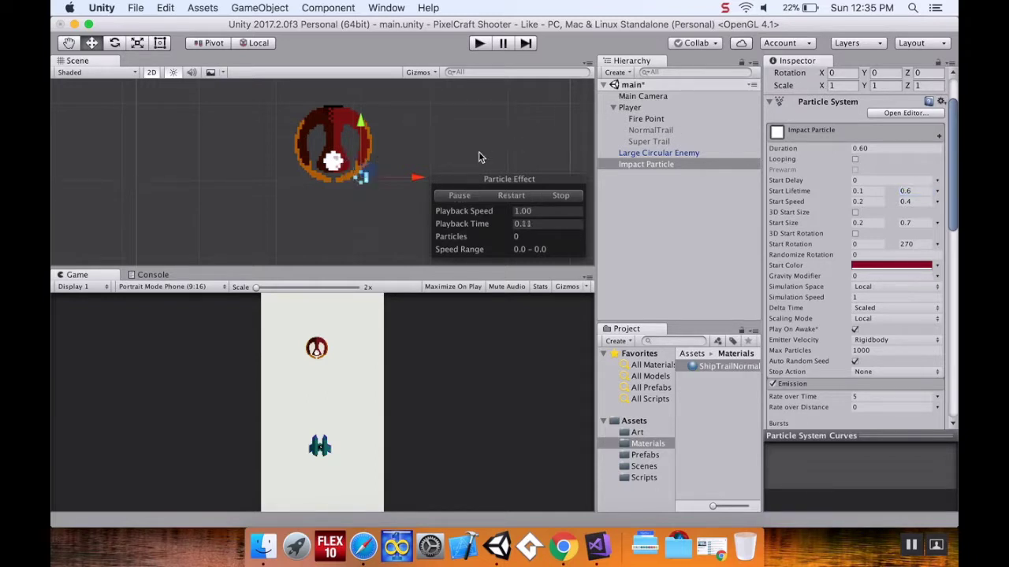
left_click(449, 196)
left_click(453, 197)
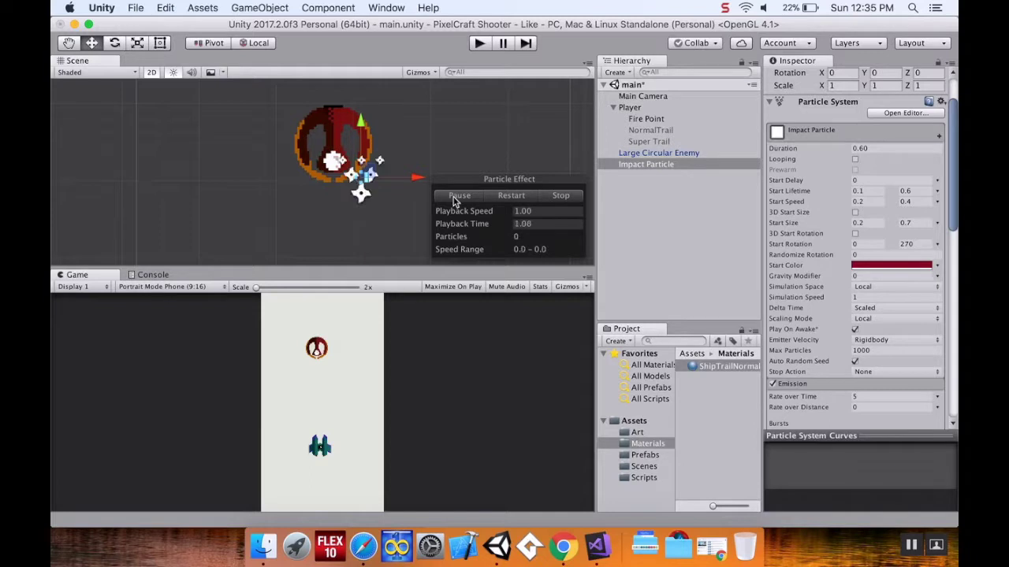
left_click(478, 44)
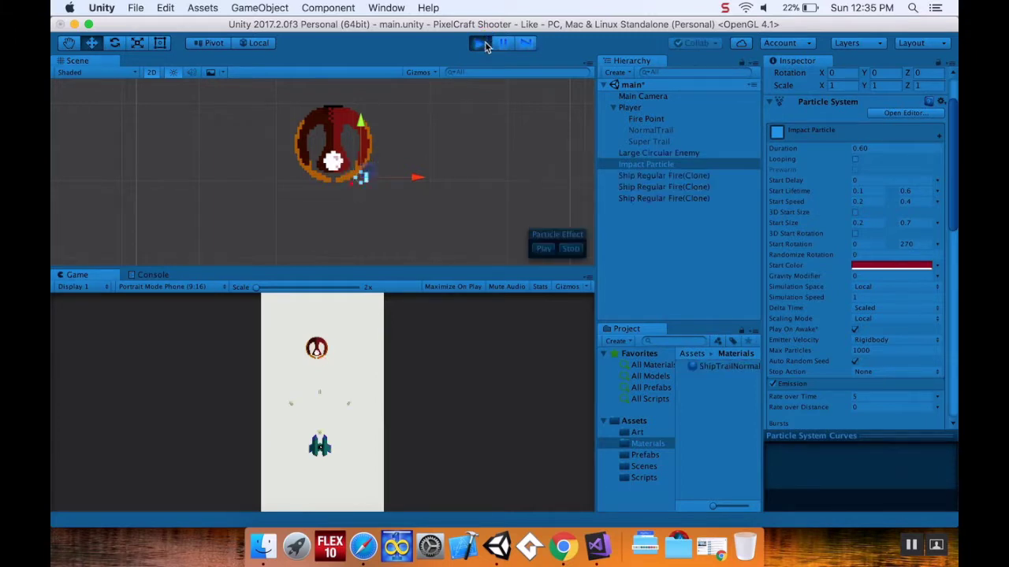
left_click(481, 42)
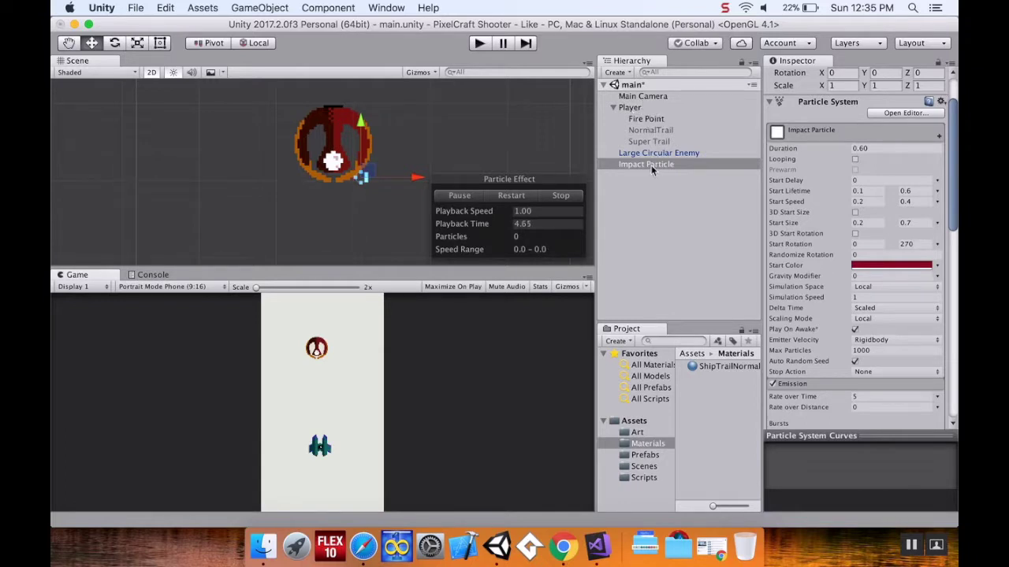
Save the Impact Particle object as a prefab in the Prefabs folder.
left_click(644, 455)
left_click_drag(669, 173, 716, 415)
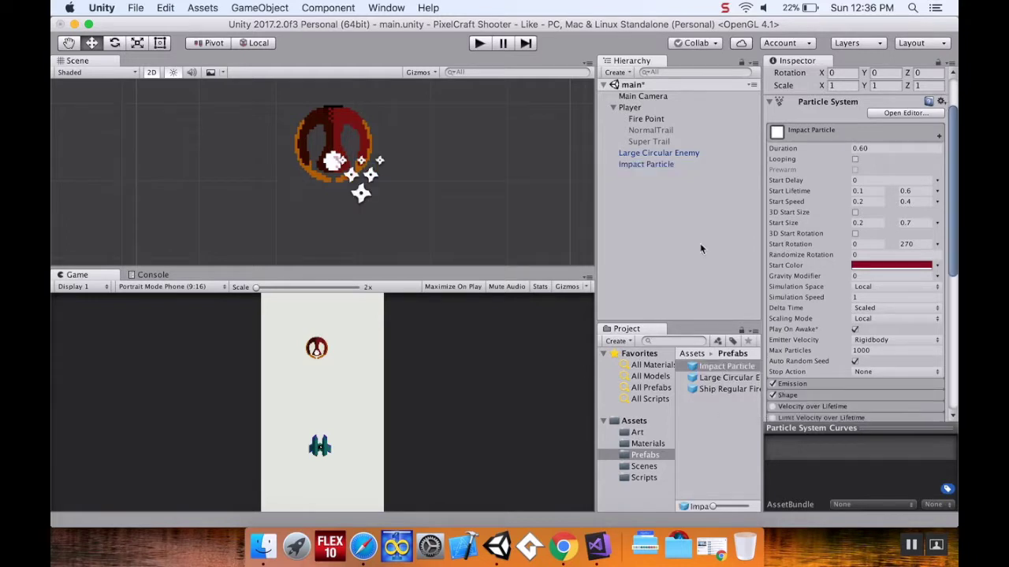
Delete the Impact Particle instance from the scene and activate the NormalTrail object under Player.
right_click(660, 167)
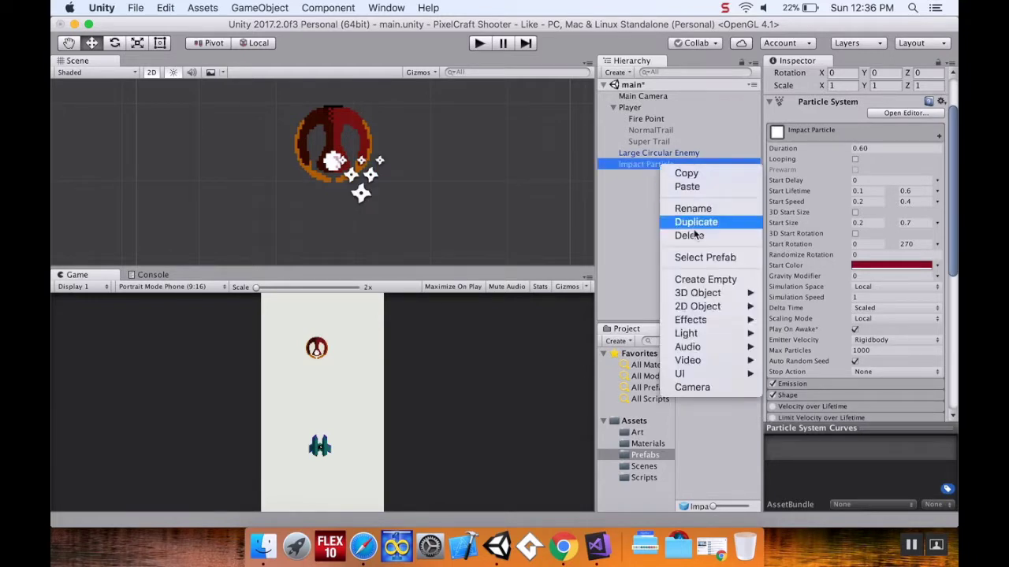
left_click(696, 236)
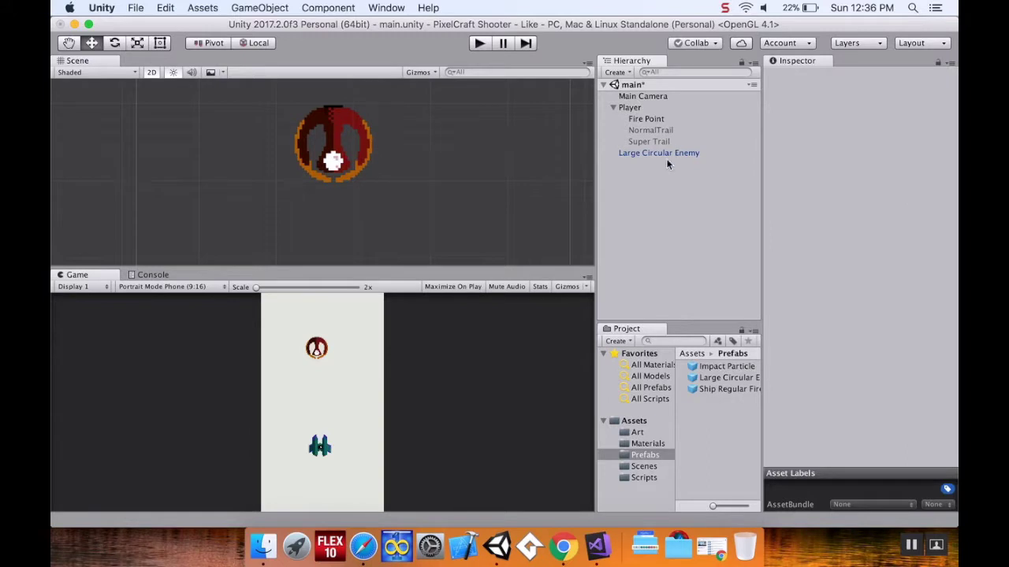
left_click(666, 130)
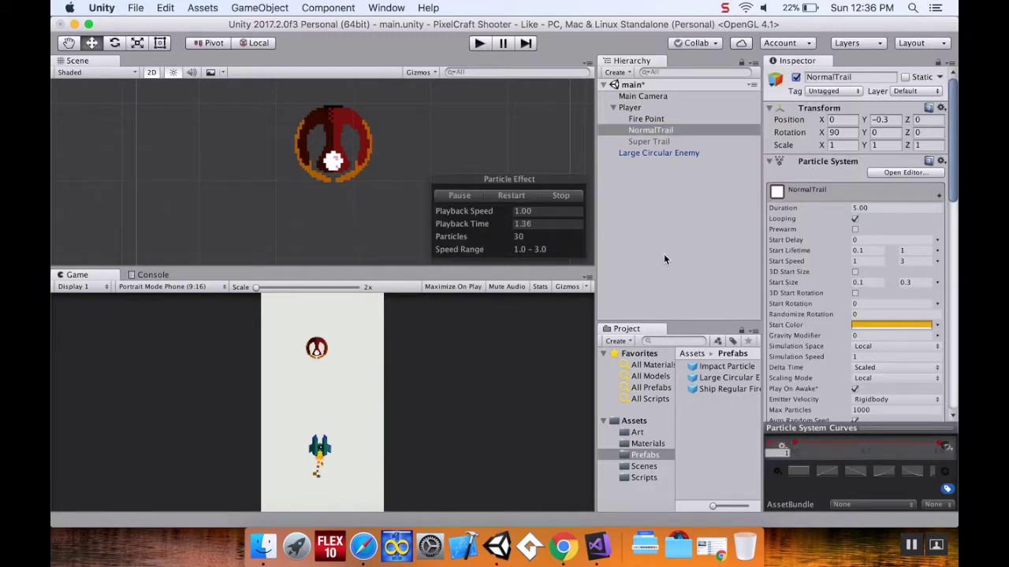
Switch to Visual Studio and, in LaserController.cs, insert an empty line between the TakeDamage and Destroy calls in OnTriggerEnter2D.
left_click(597, 545)
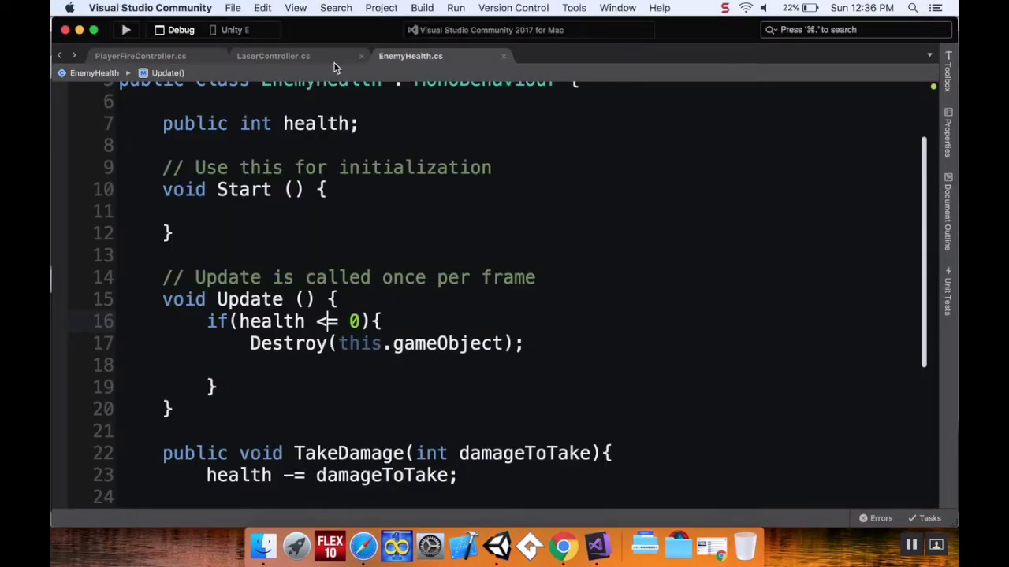
scroll(406, 317, "down", 4)
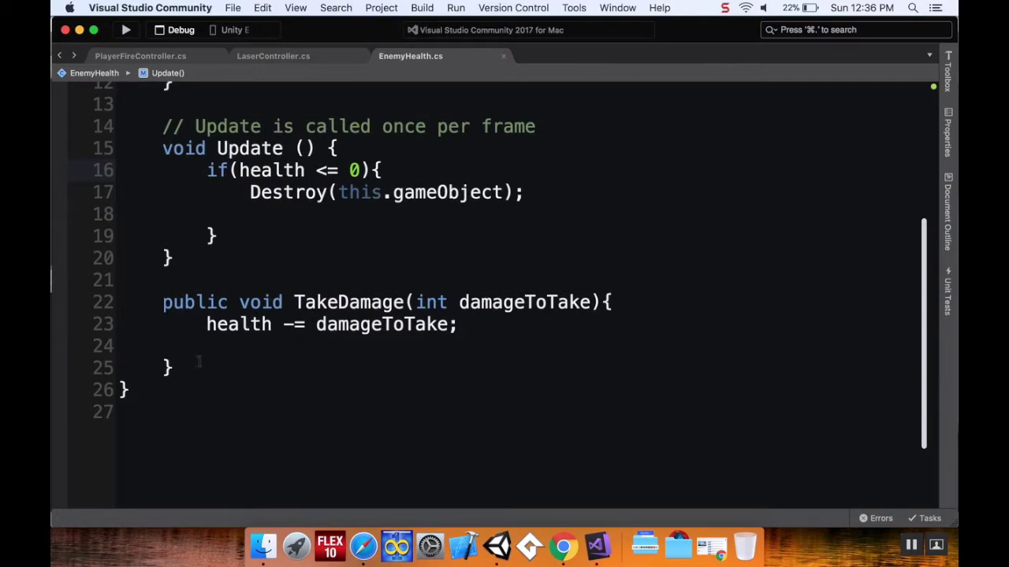
left_click(265, 58)
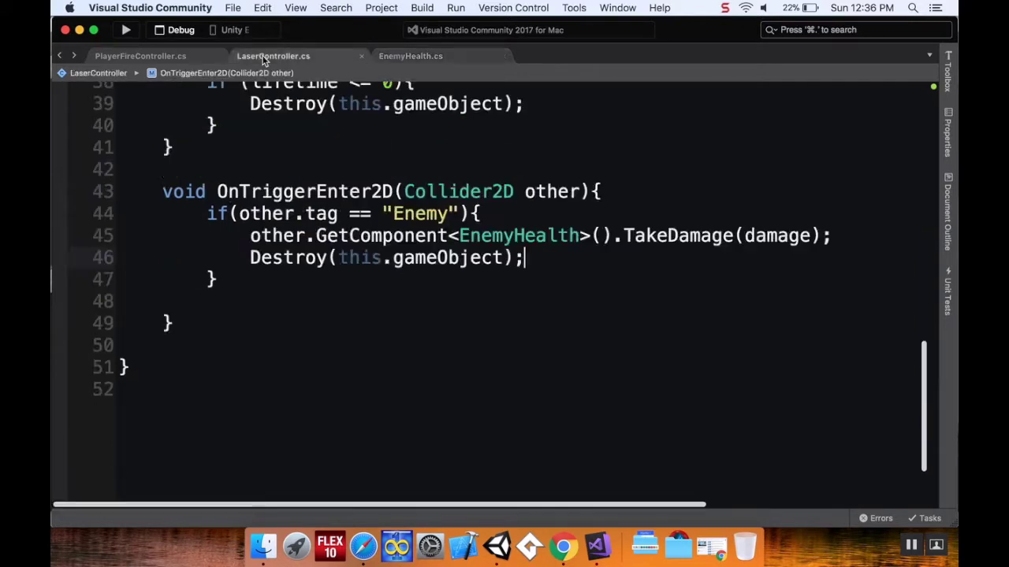
left_click(250, 258)
key("Return")
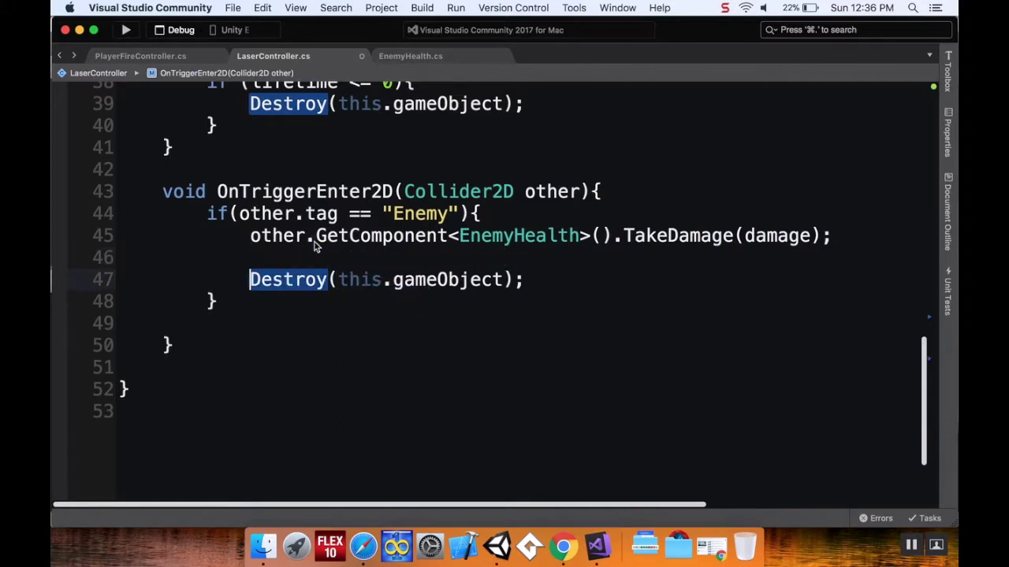
left_click(311, 260)
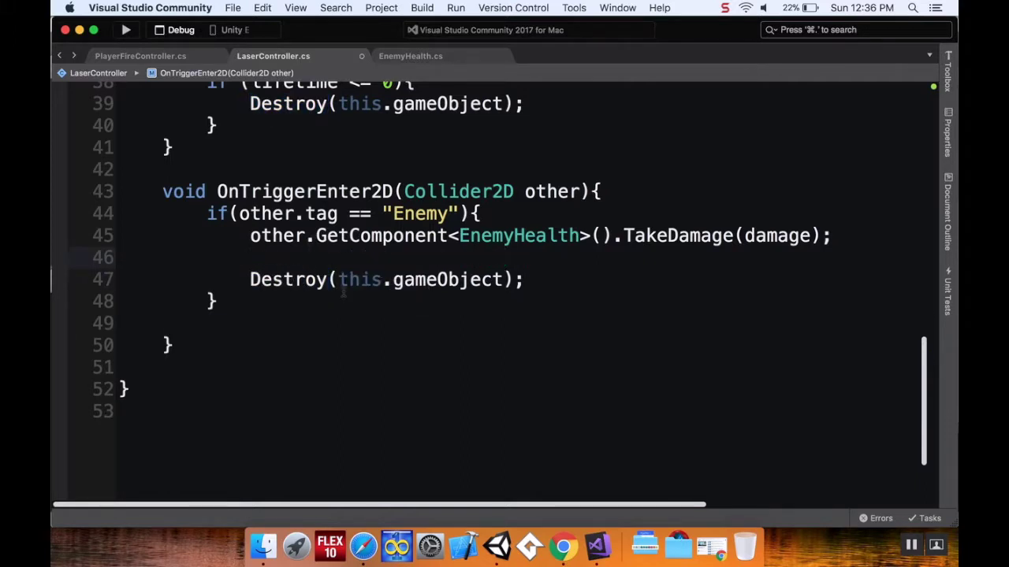
Declare "public GameObject impactParticle;" below the damage variable under the Damage header.
scroll(342, 293, "up", 10)
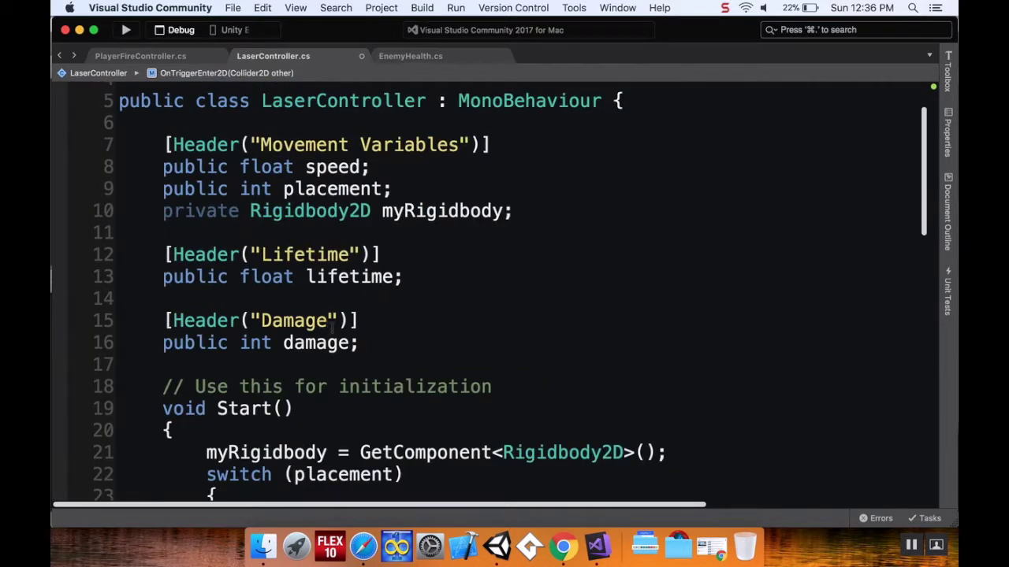
left_click(359, 343)
key("Return")
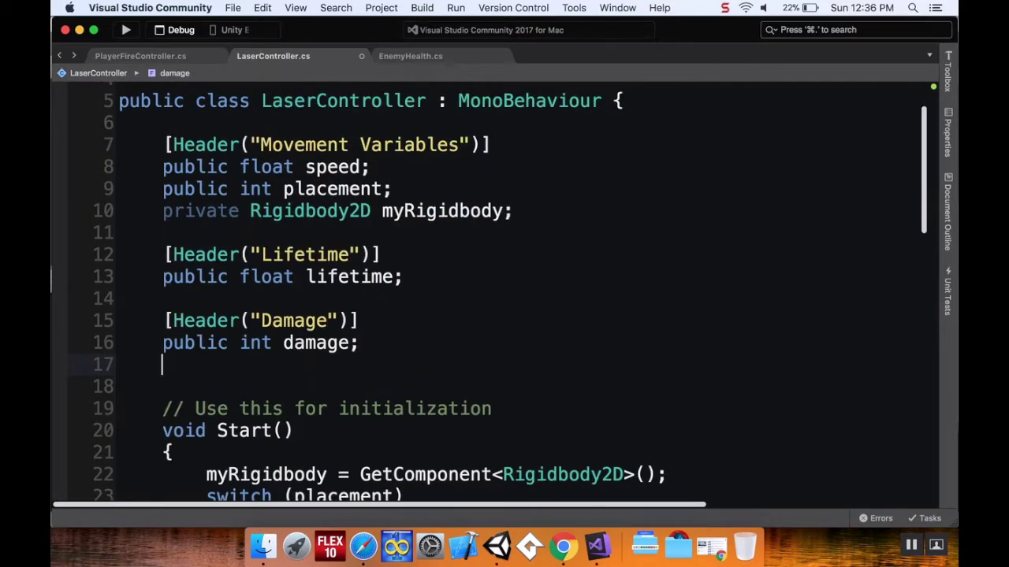
type("public Game")
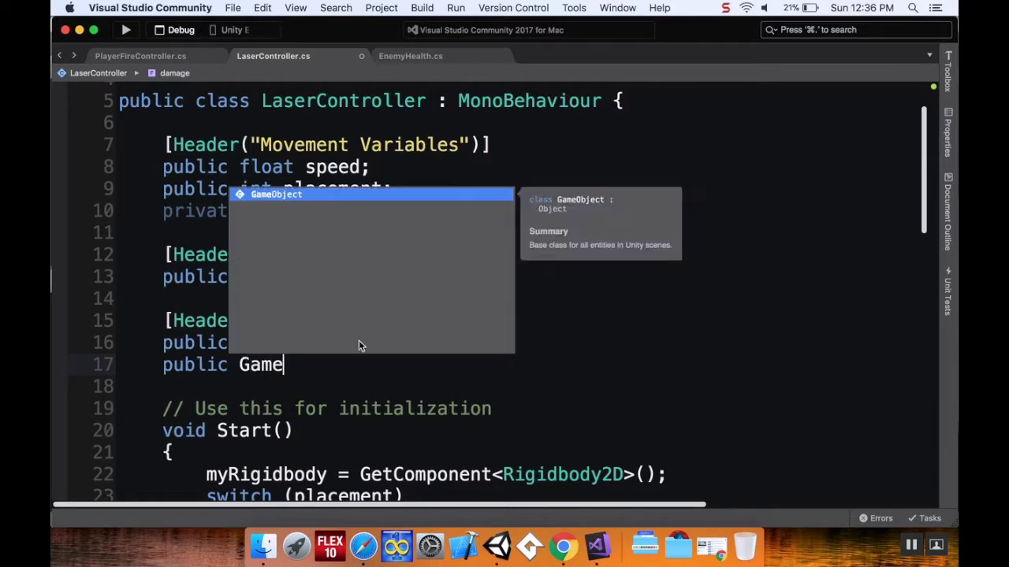
key("Return")
type("impac")
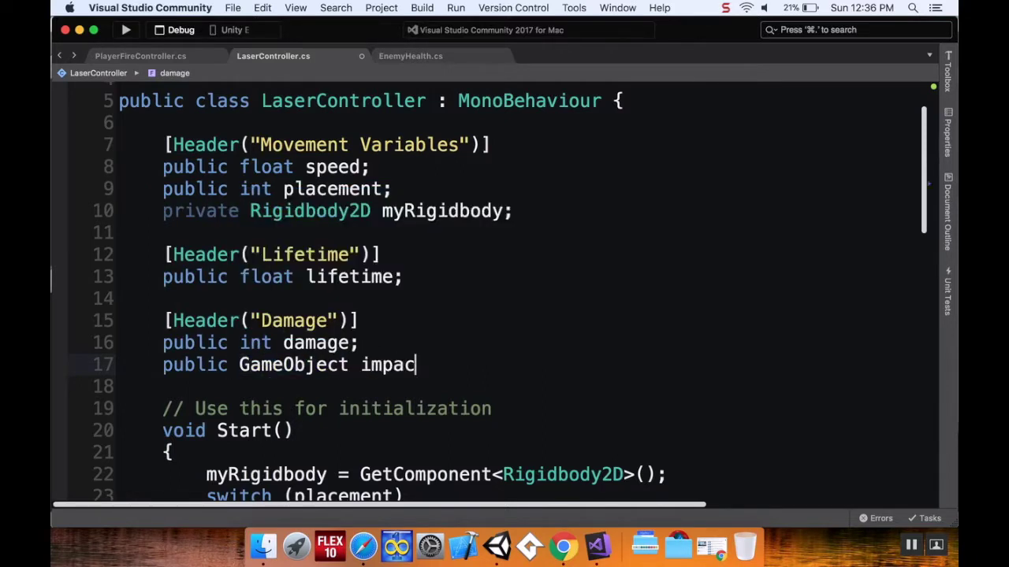
type("tParticle;")
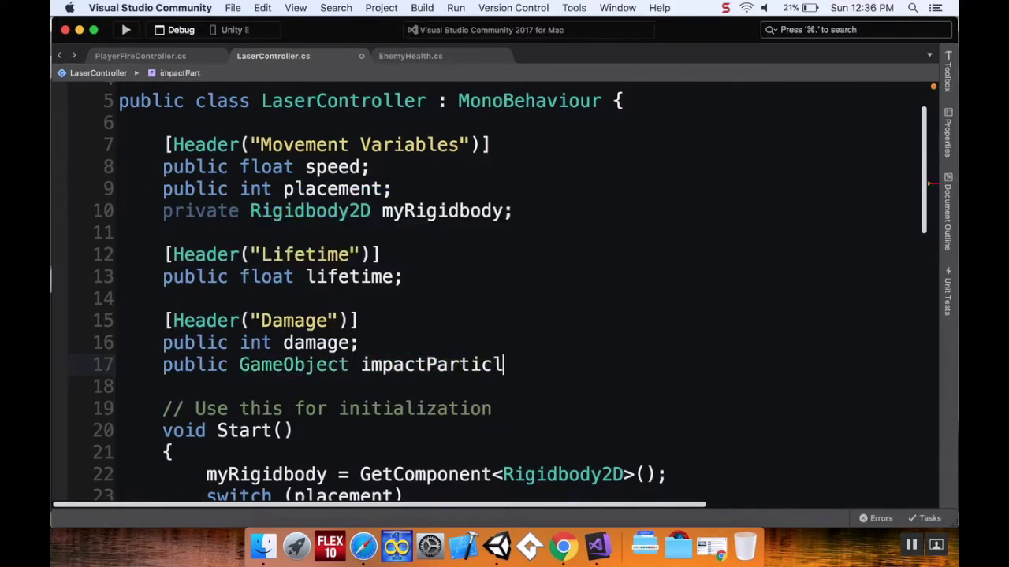
Add "Instantiate(impactParticle, transform.position, Quaternion.identity);" before the Destroy call in OnTriggerEnter2D, and save the script.
scroll(458, 355, "down", 15)
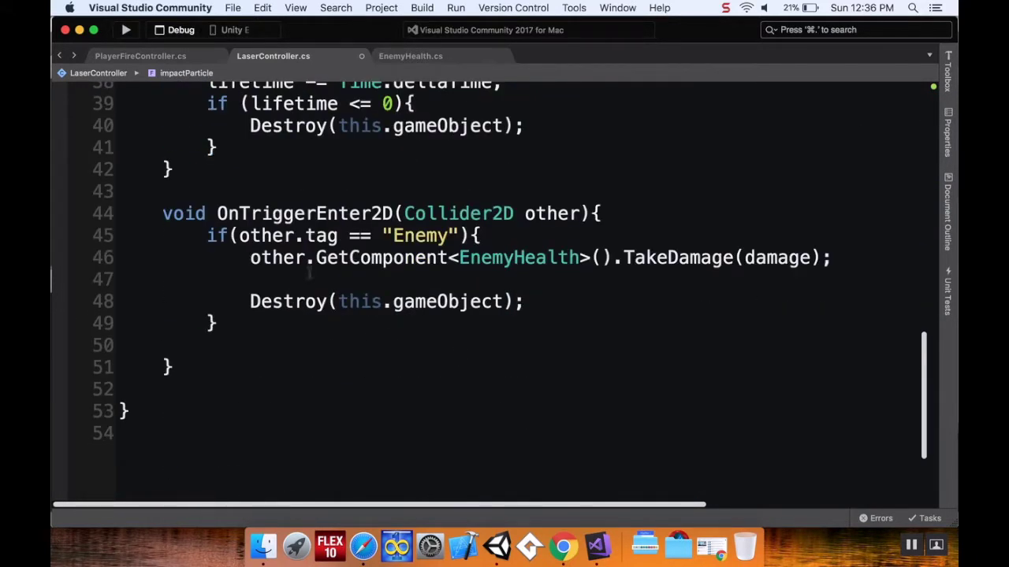
left_click(309, 278)
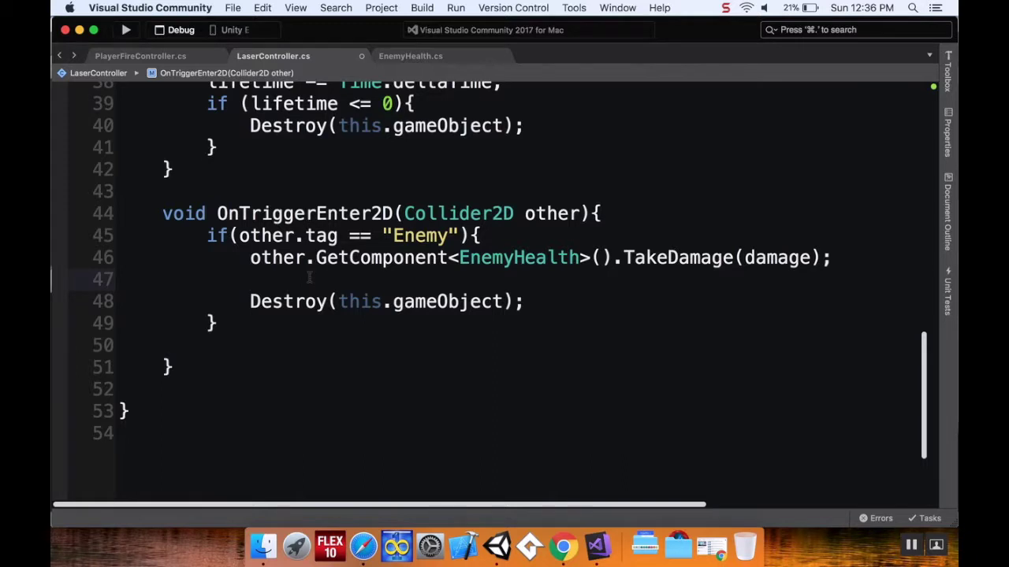
type("Instan")
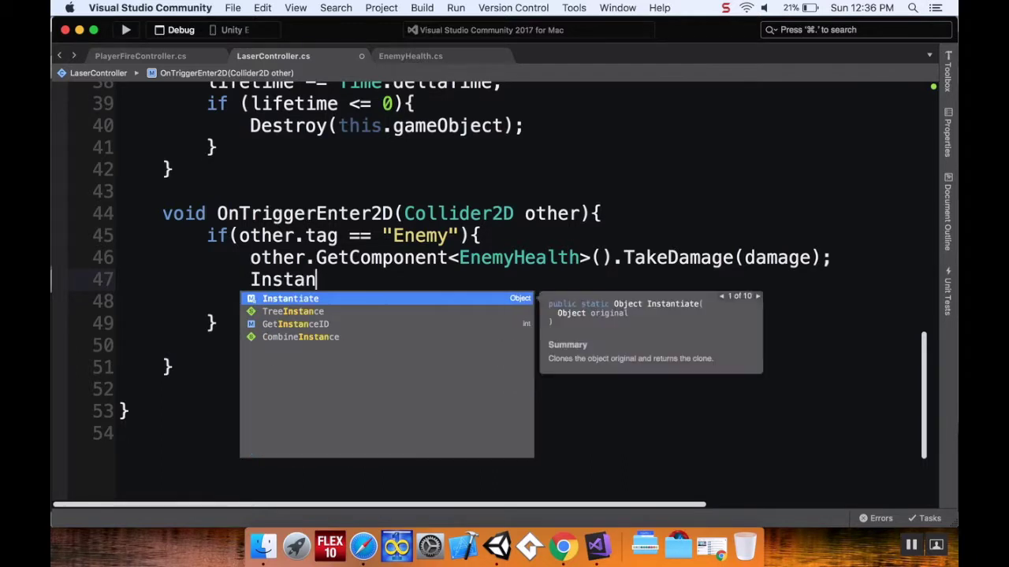
key("Return")
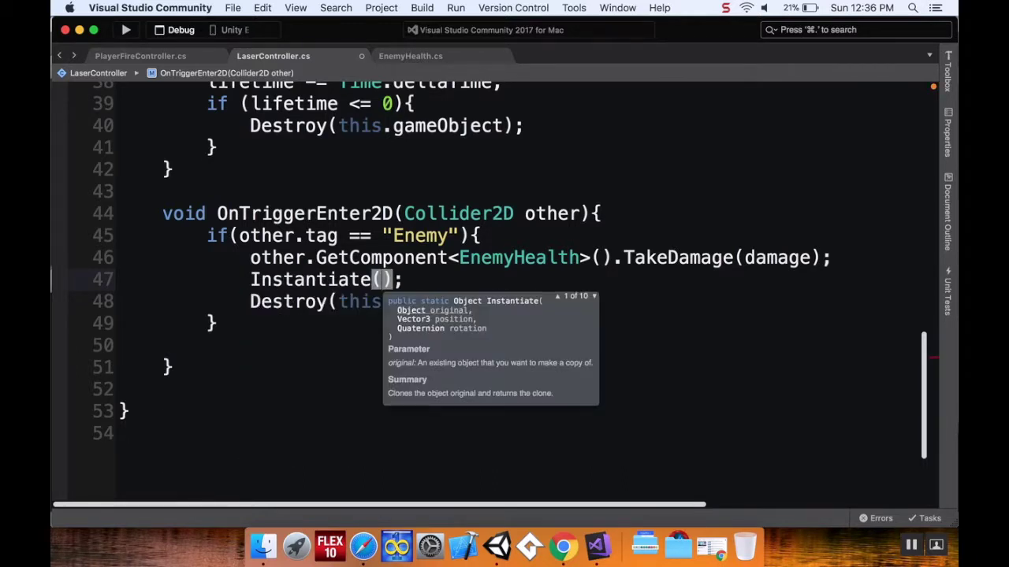
type("impa")
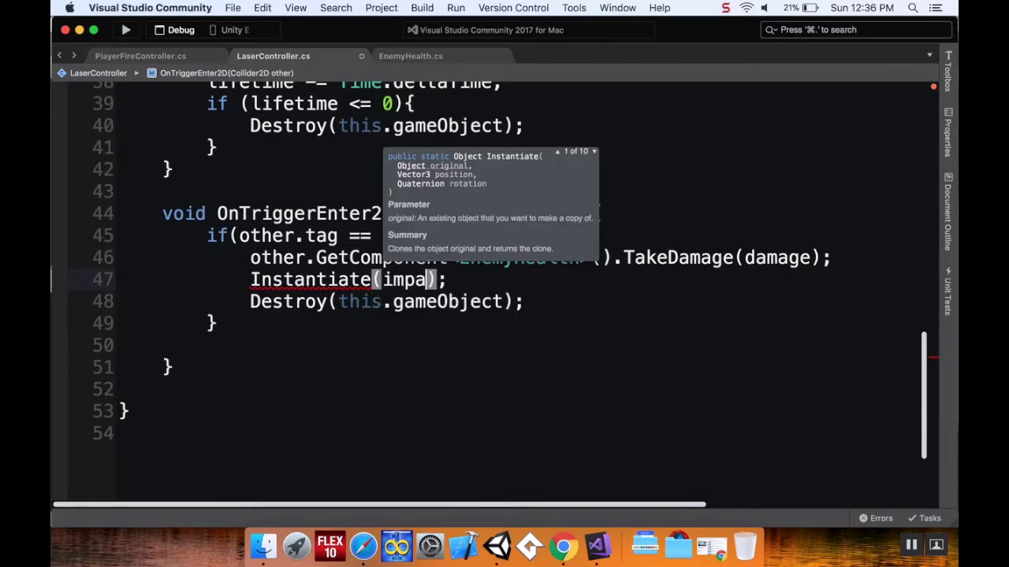
key("Return")
type(", trans")
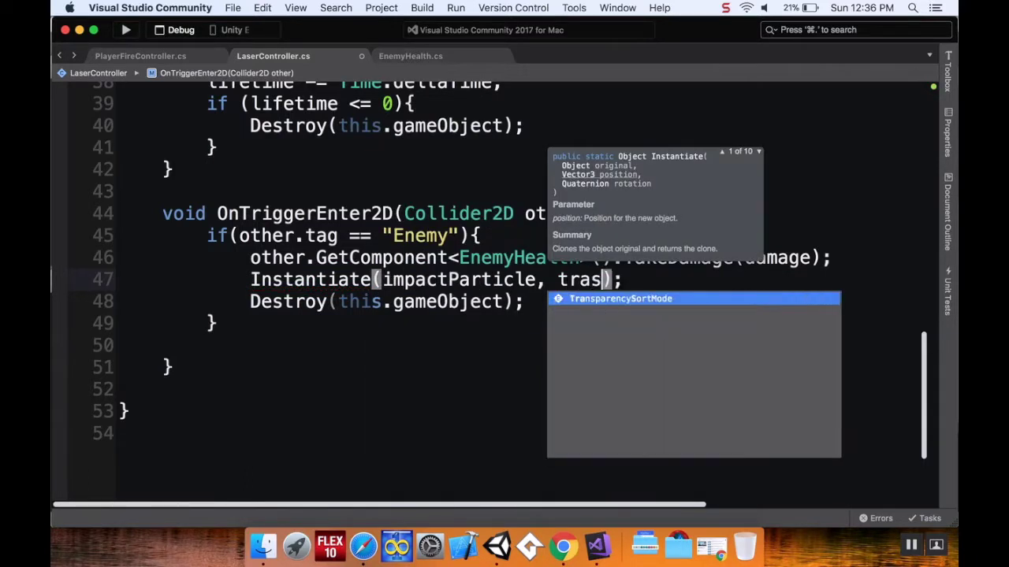
type("form.pos")
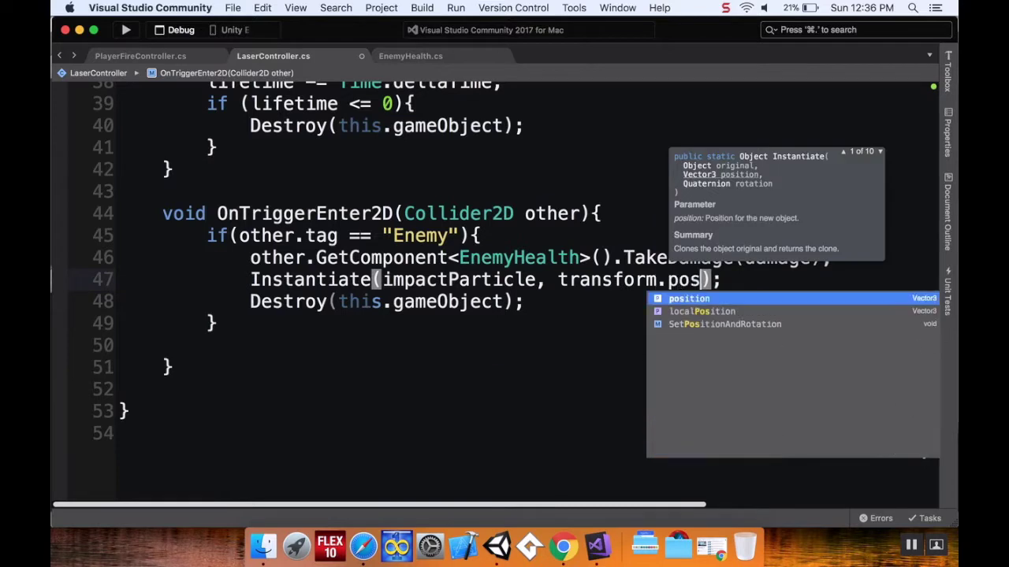
key("Return")
type(", ")
type("Quat")
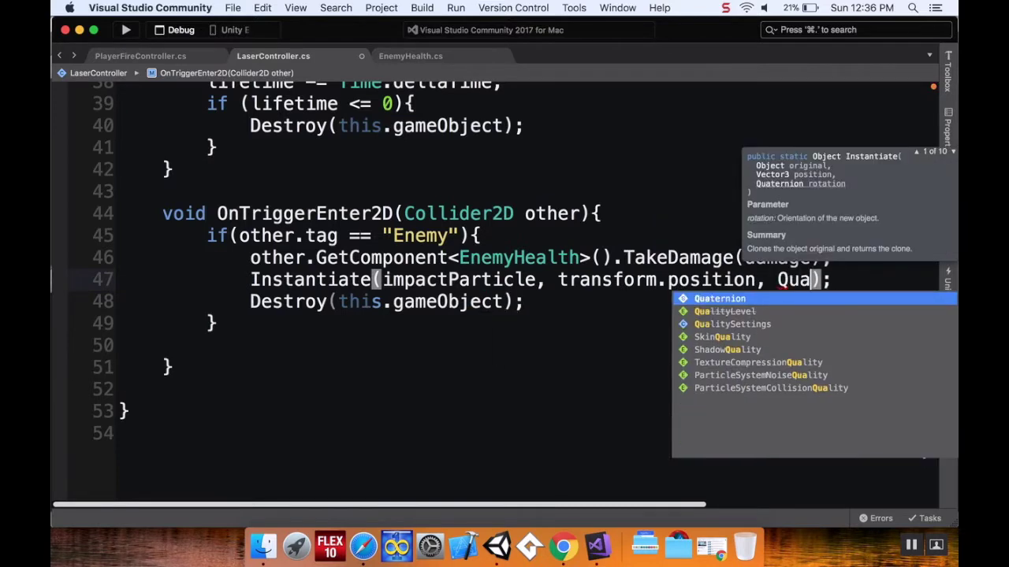
key("Return")
type(".ide")
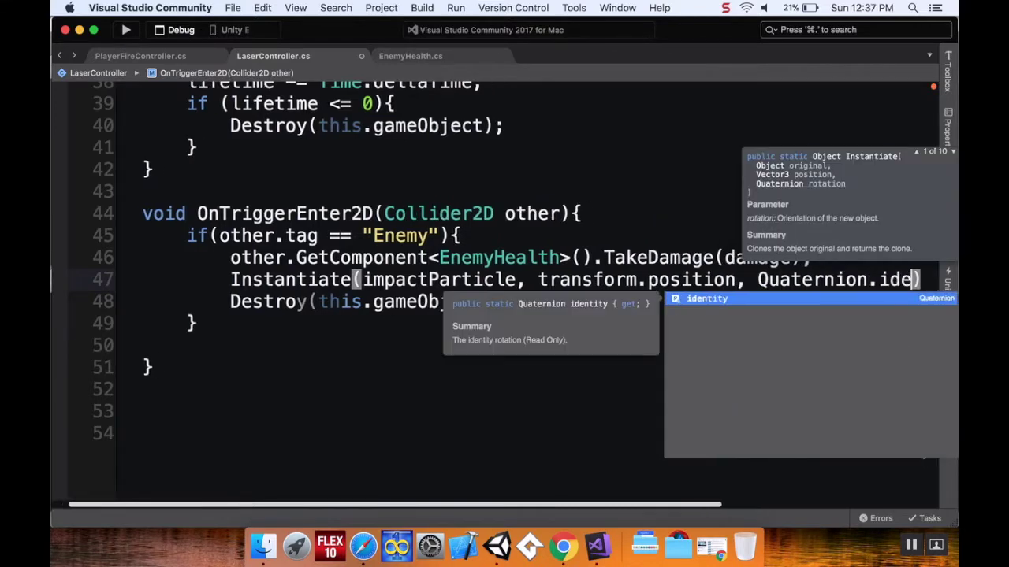
key("Return")
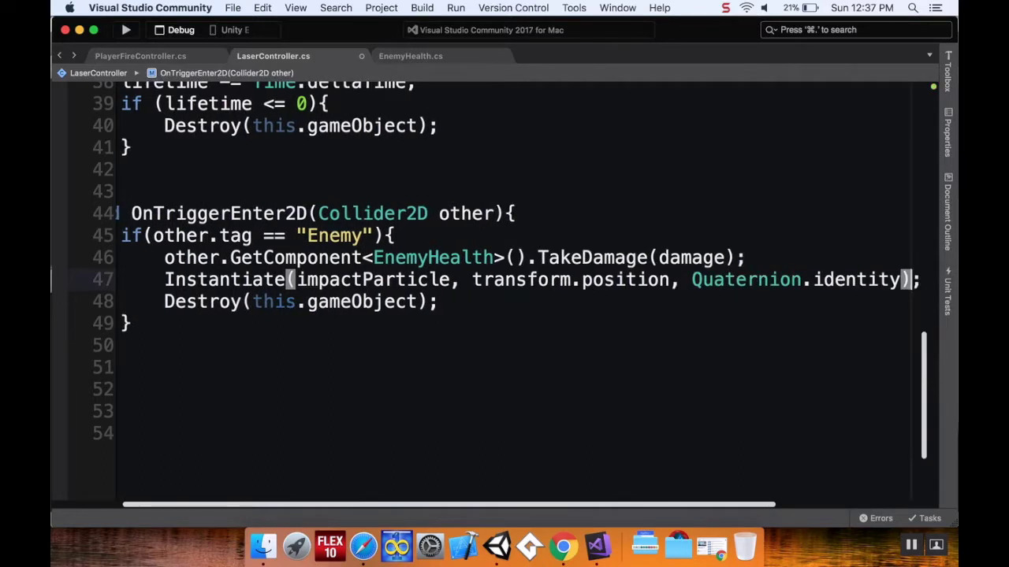
key("super+s")
Switch to Unity, assign the Impact Particle prefab to Impact Particle in Ship Regular Fire's Laser Controller, and run the game.
left_click(497, 545)
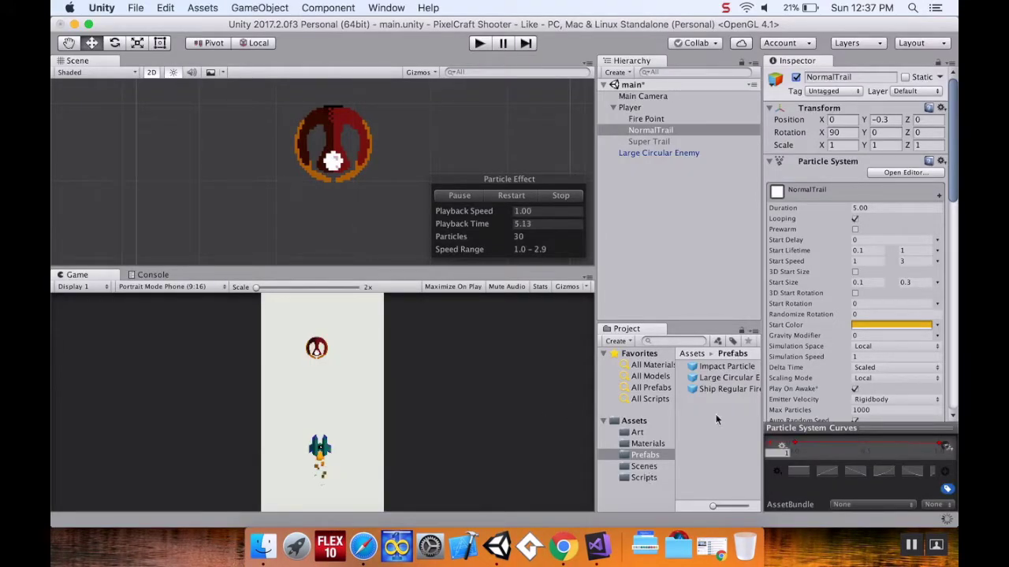
left_click(719, 389)
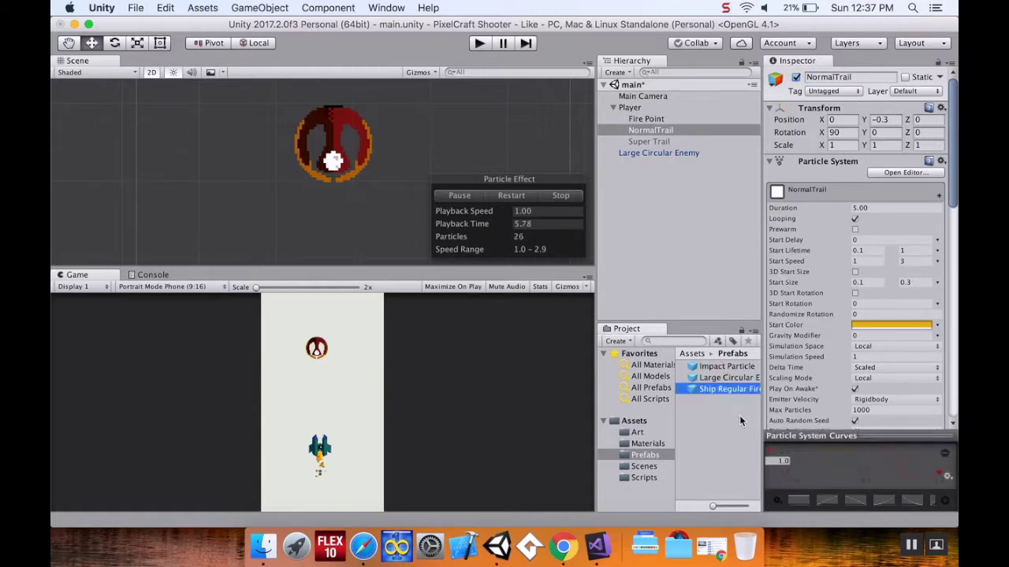
scroll(874, 285, "down", 5)
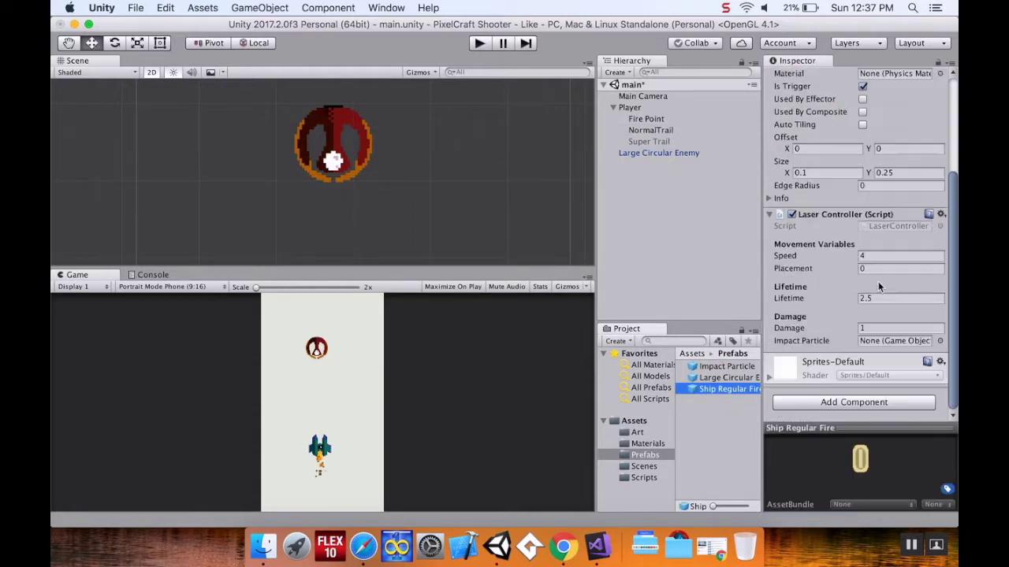
left_click_drag(722, 367, 859, 363)
left_click(749, 367)
left_click_drag(749, 367, 884, 341)
left_click(479, 43)
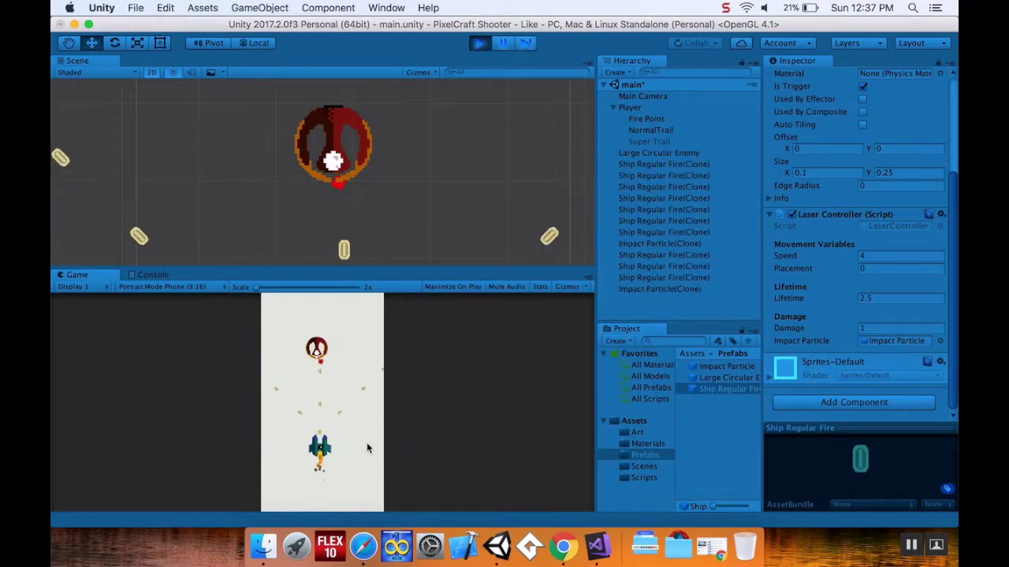
Stop the game and set the Impact Particle prefab's X and Y position to 0.
left_click(478, 43)
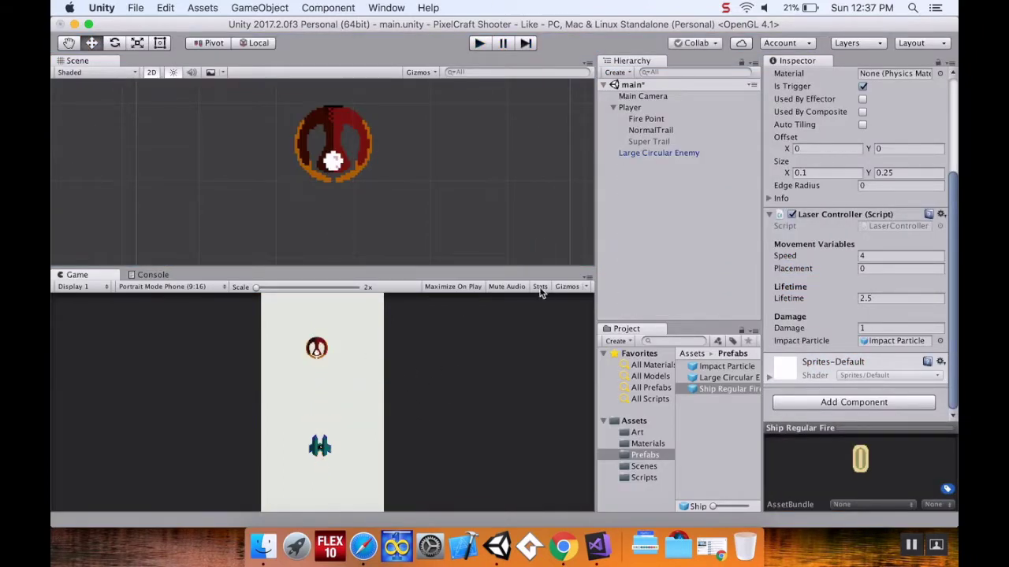
left_click(720, 367)
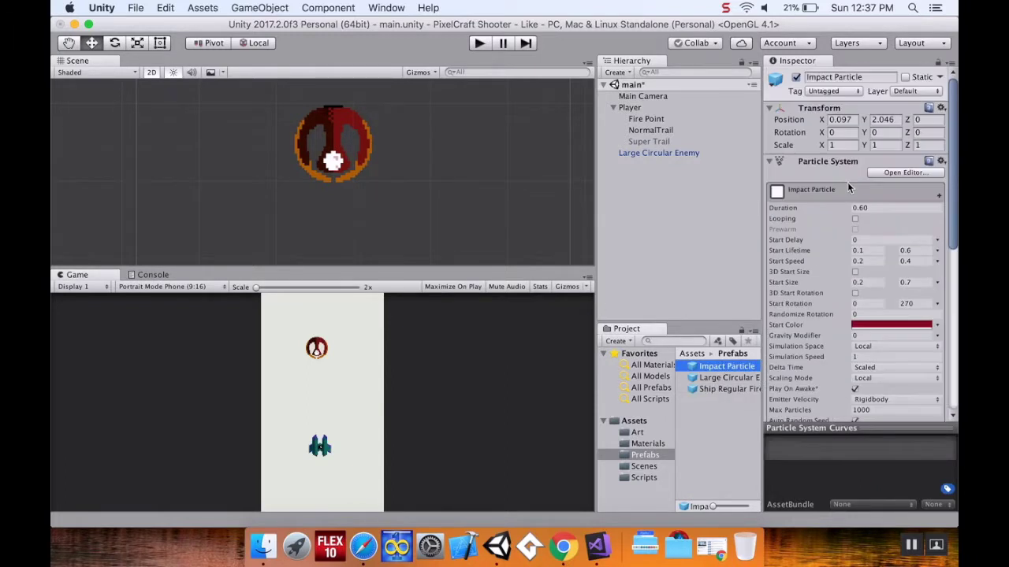
left_click(848, 121)
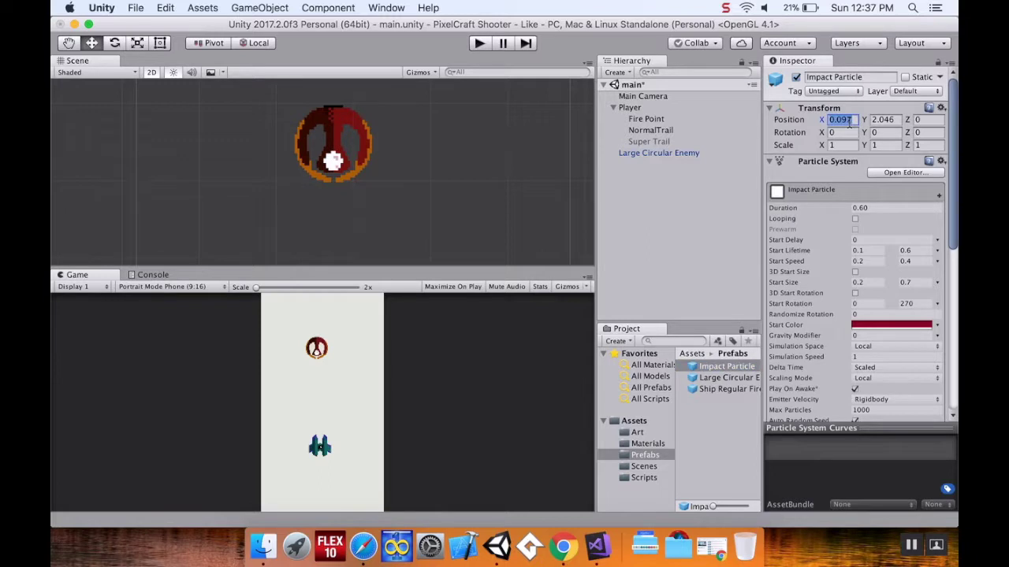
type("0")
key("Tab")
type("0")
key("Tab")
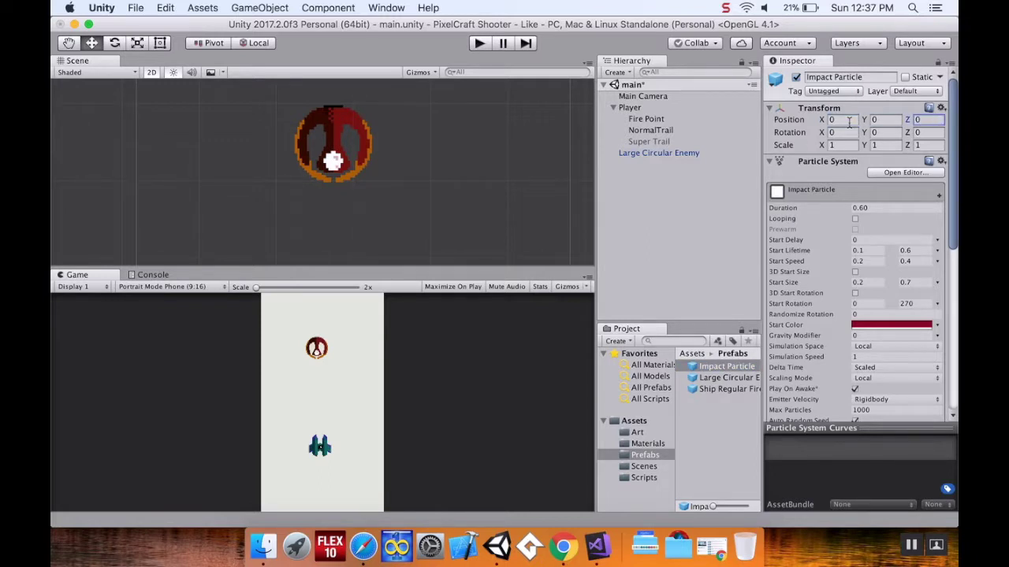
Check the Main Camera's position, set the Impact Particle prefab's Z position to -1, and test the game briefly.
left_click(636, 98)
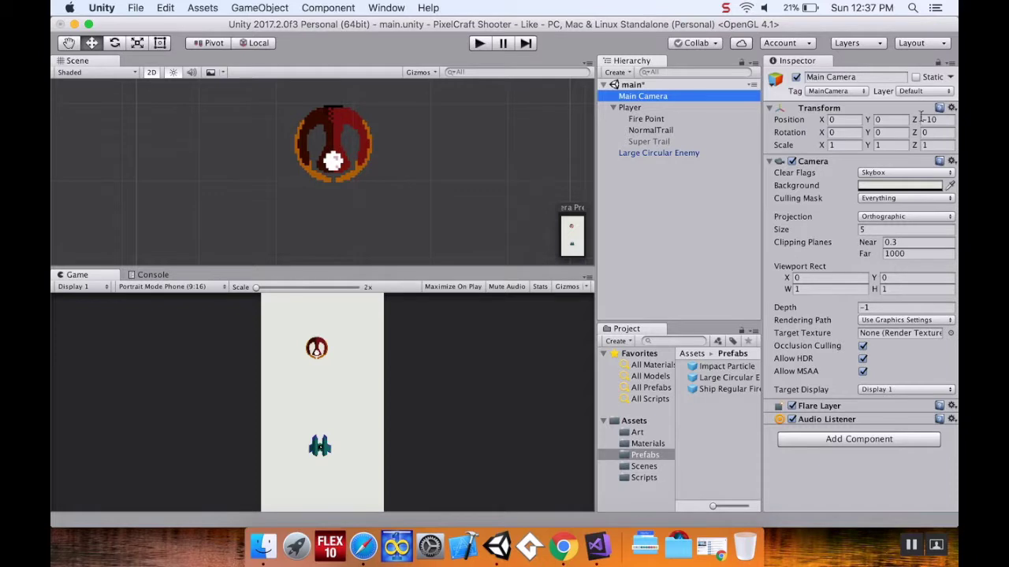
left_click(726, 367)
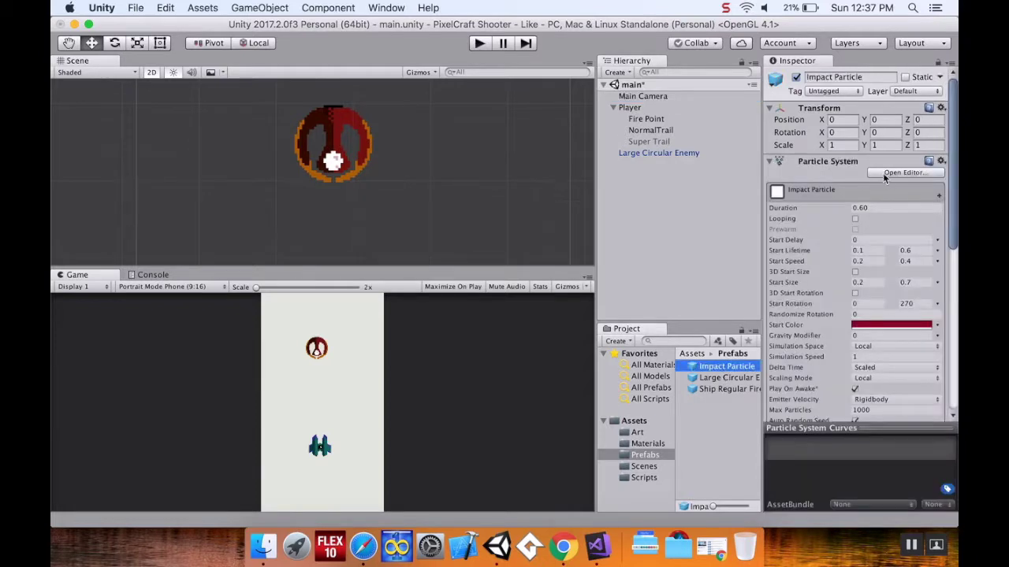
left_click(918, 119)
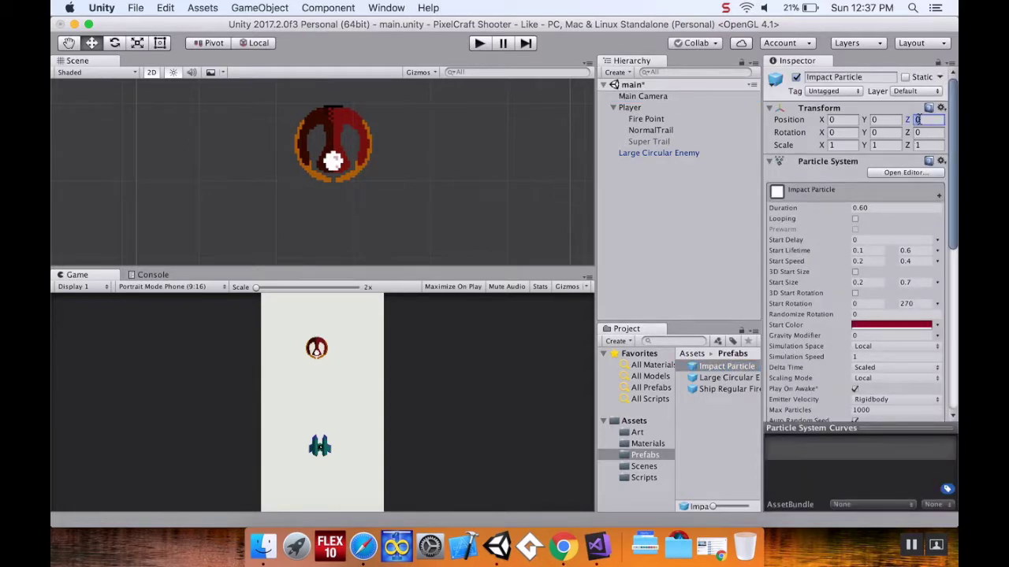
left_click(480, 44)
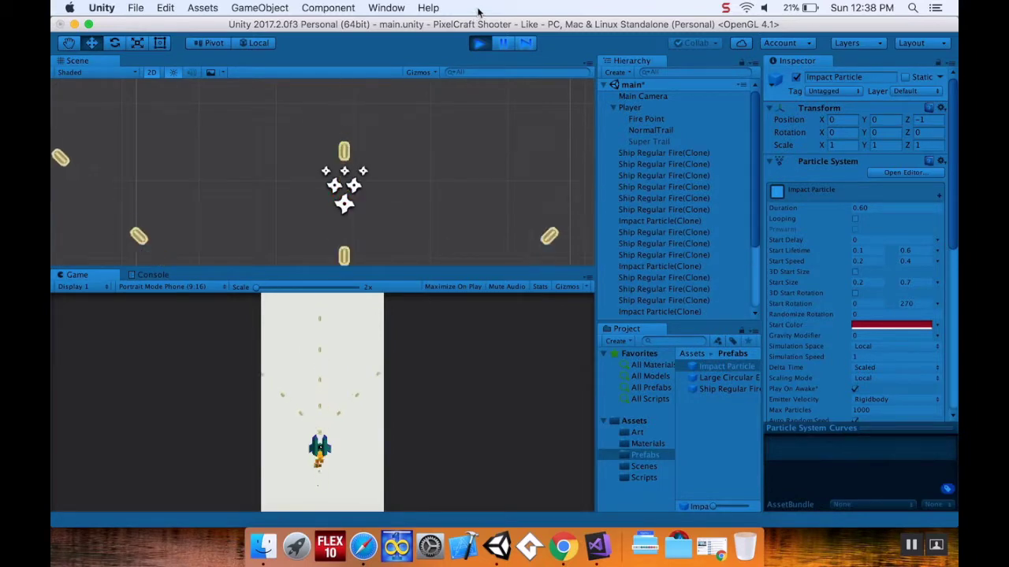
left_click(479, 42)
Examine the sorting options in the Impact Particle's Renderer module and the Large Circular Enemy's Sprite Renderer.
scroll(886, 256, "down", 4)
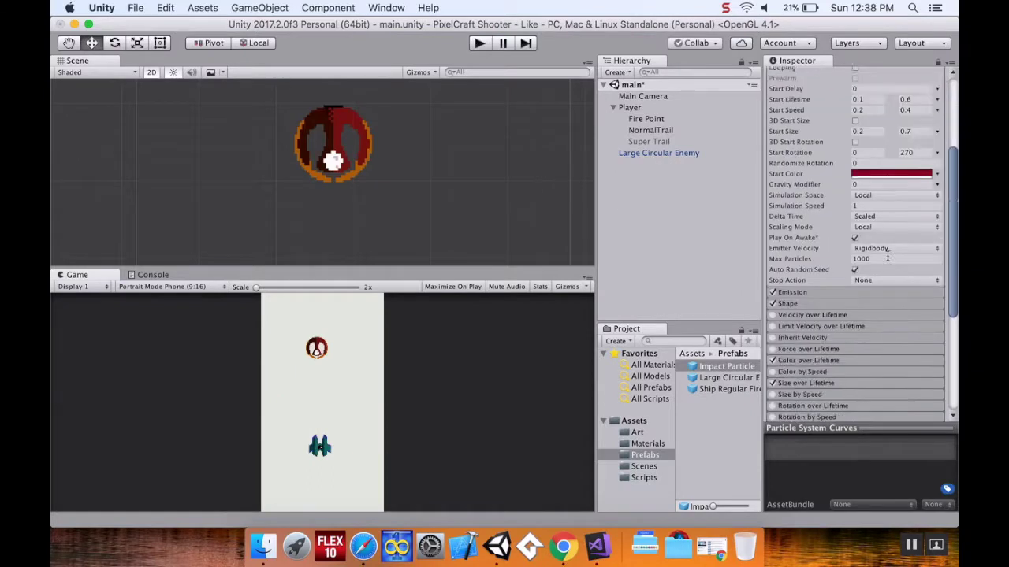
scroll(887, 256, "down", 5)
left_click(834, 327)
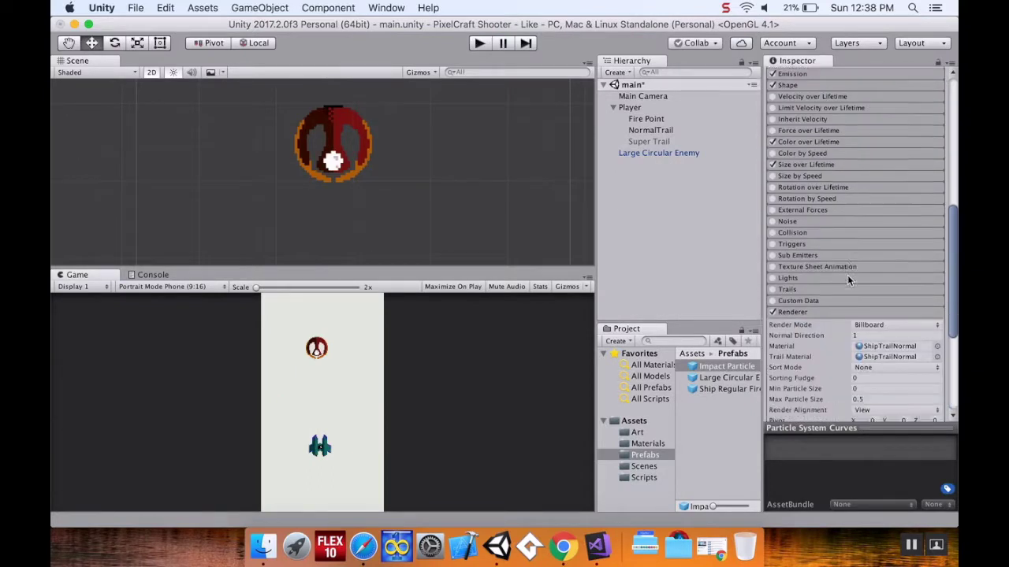
scroll(847, 280, "down", 3)
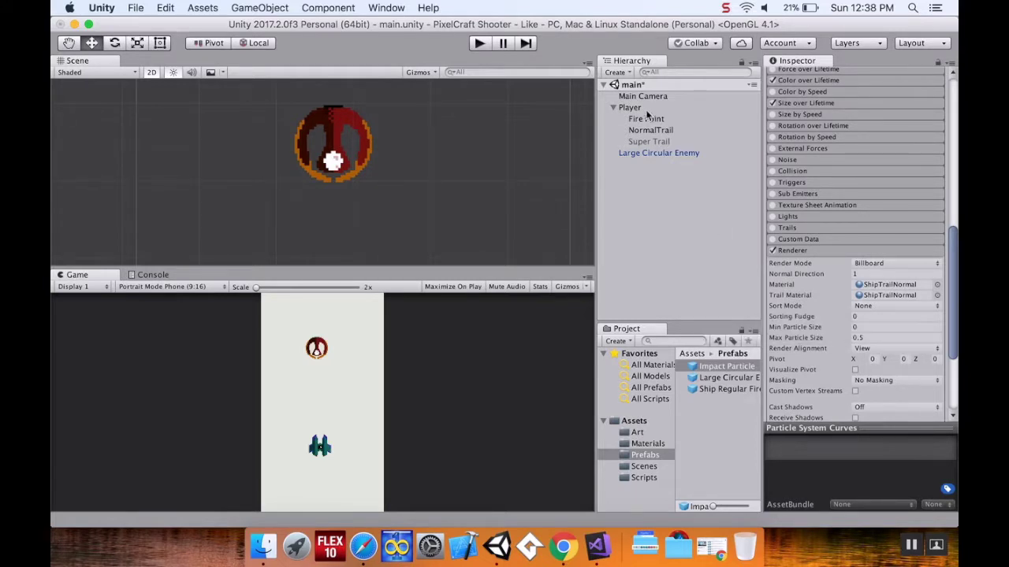
left_click(650, 154)
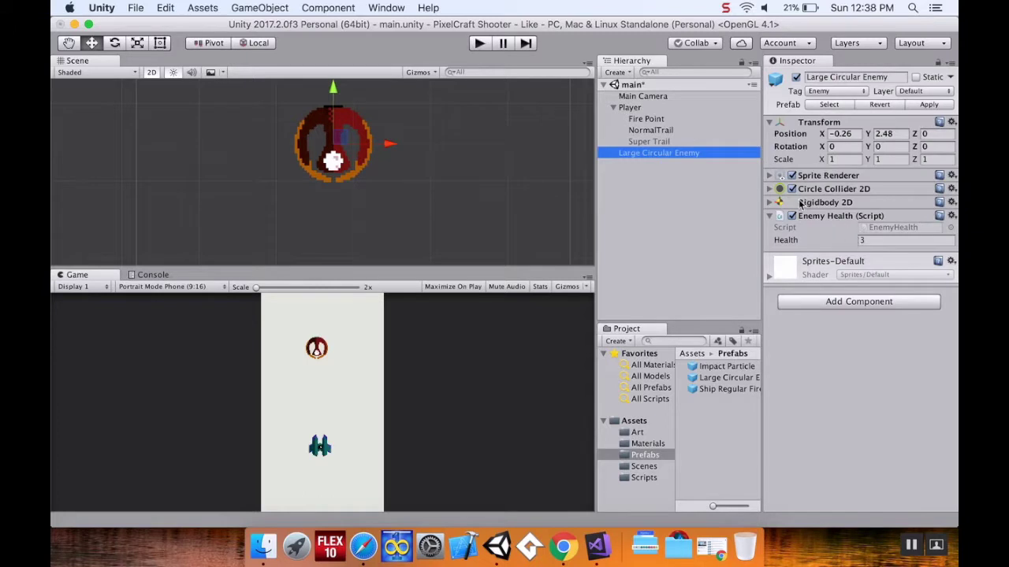
left_click(769, 175)
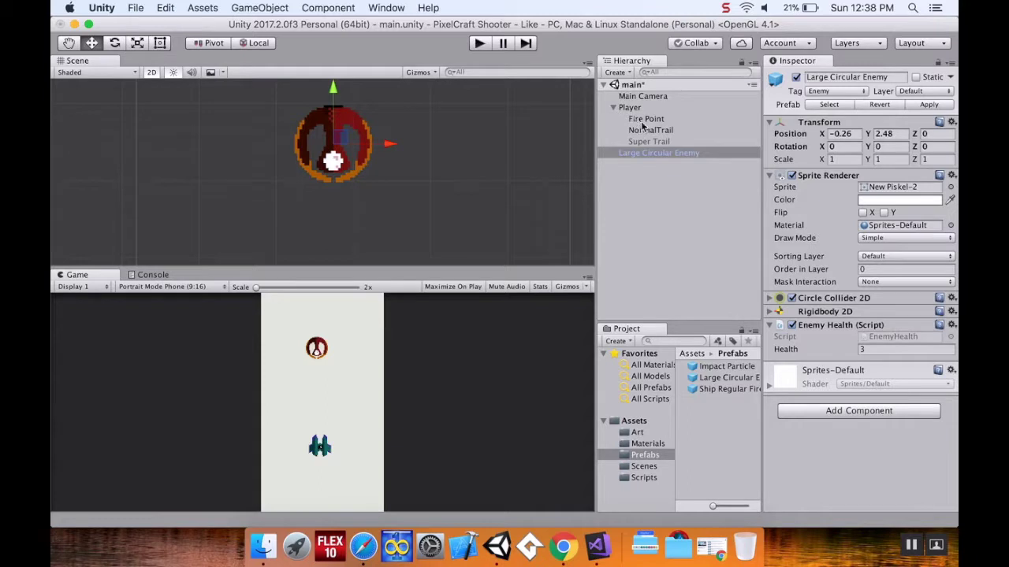
left_click(727, 367)
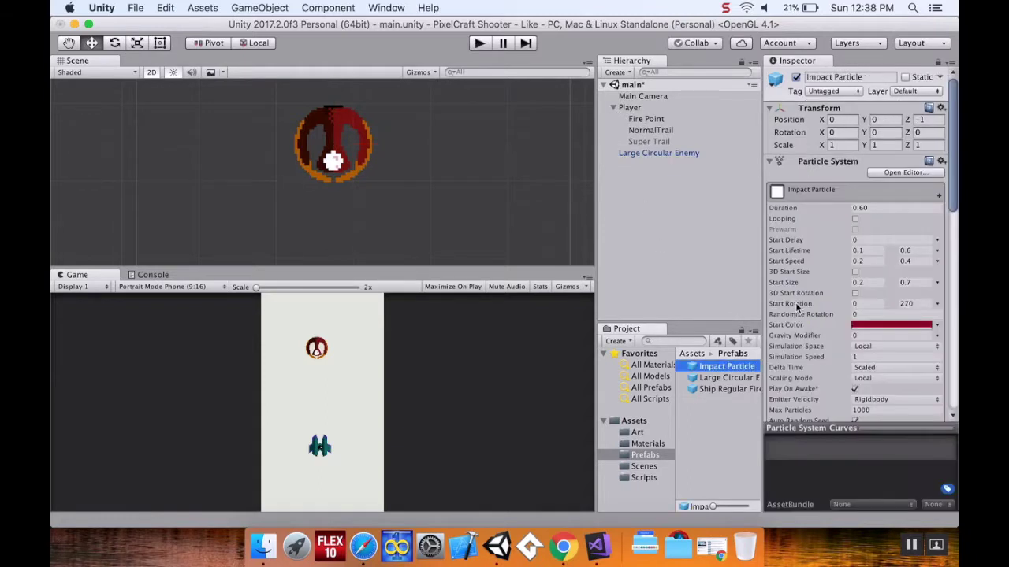
scroll(816, 309, "down", 10)
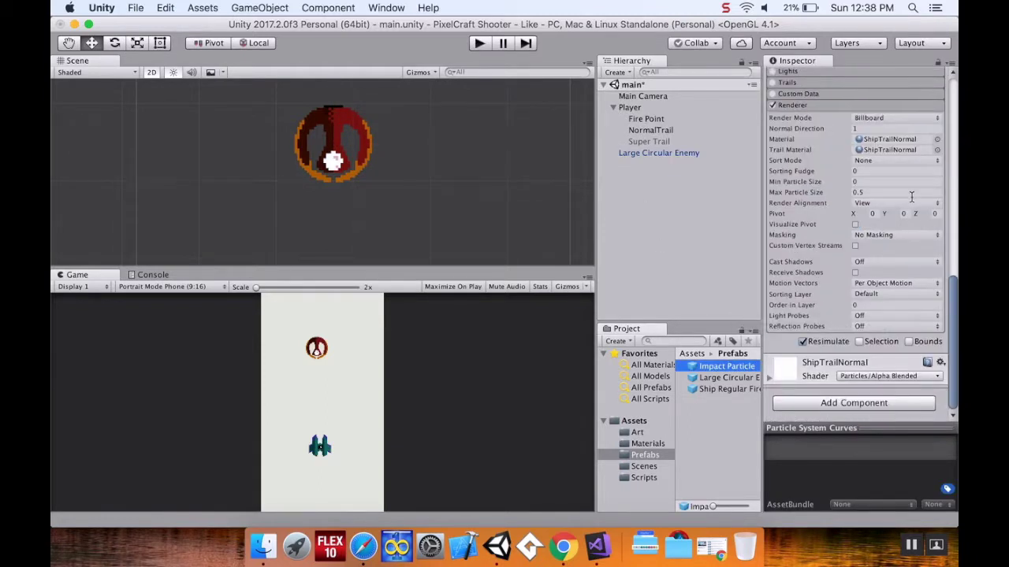
left_click(877, 160)
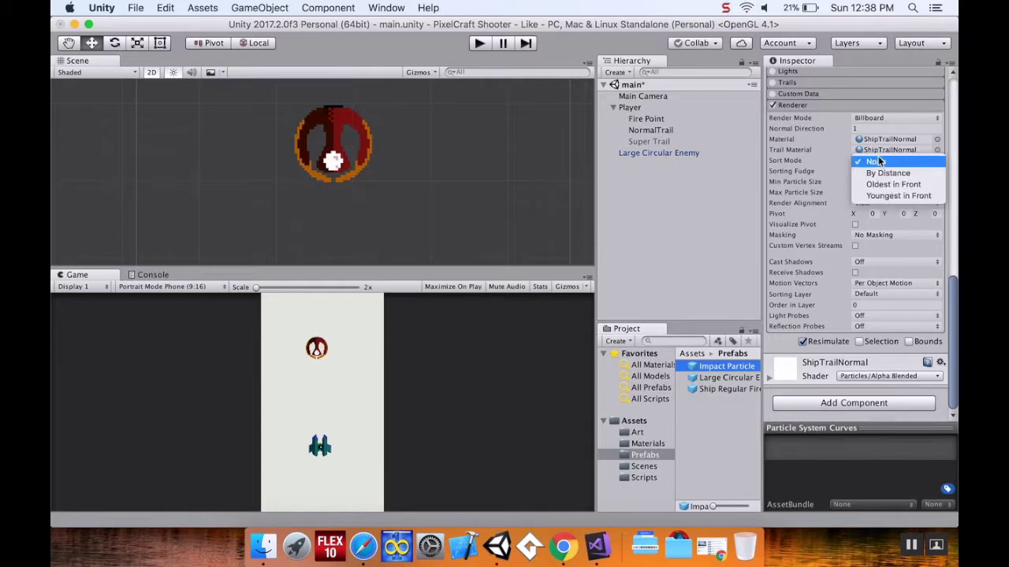
left_click(834, 160)
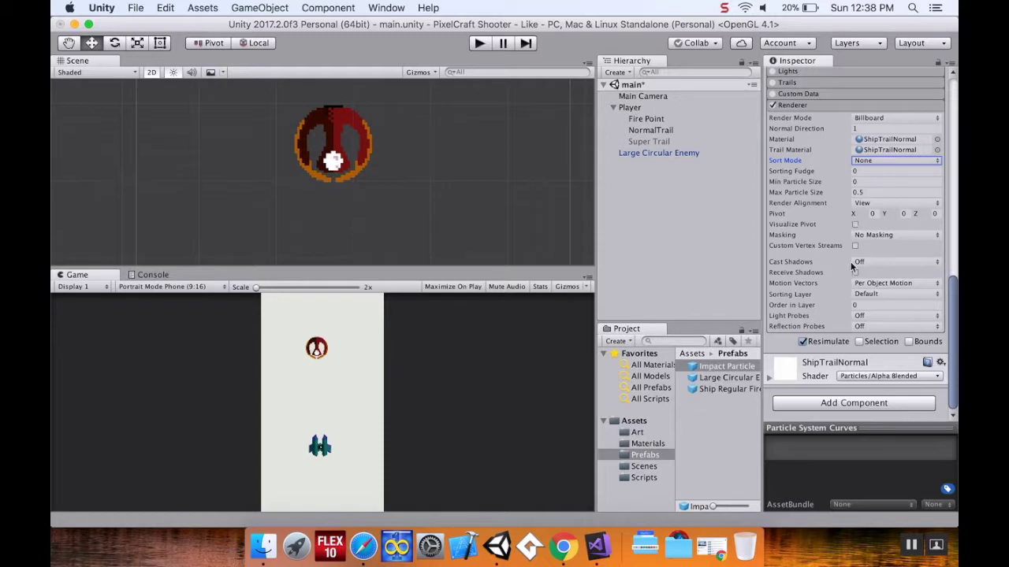
Add a new sorting layer named "Effects" below the Default layer, starting from the Impact Particle's Sorting Layer setting.
left_click(865, 294)
left_click(891, 315)
left_click(897, 136)
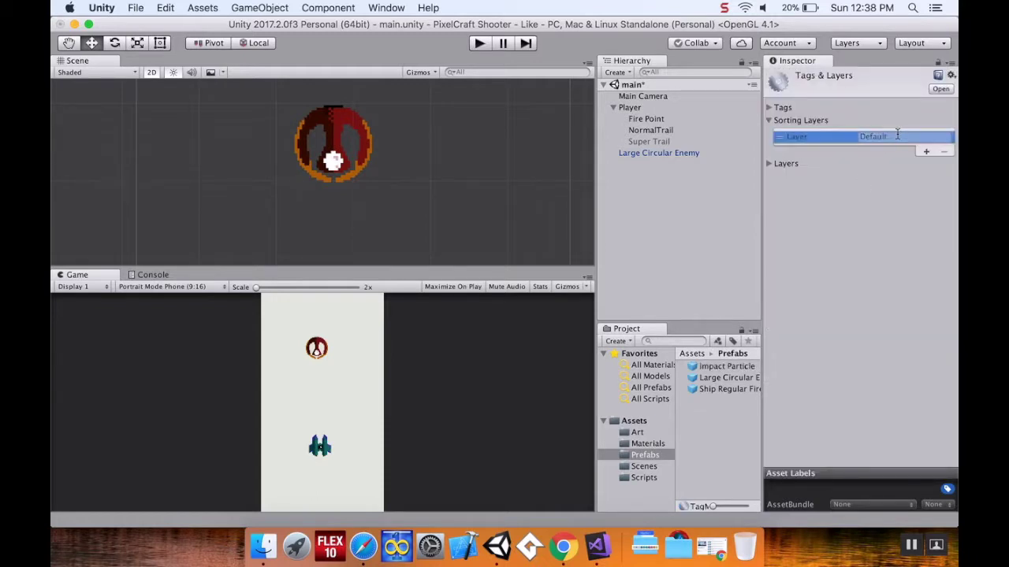
left_click(926, 152)
left_click(908, 149)
type("Effects")
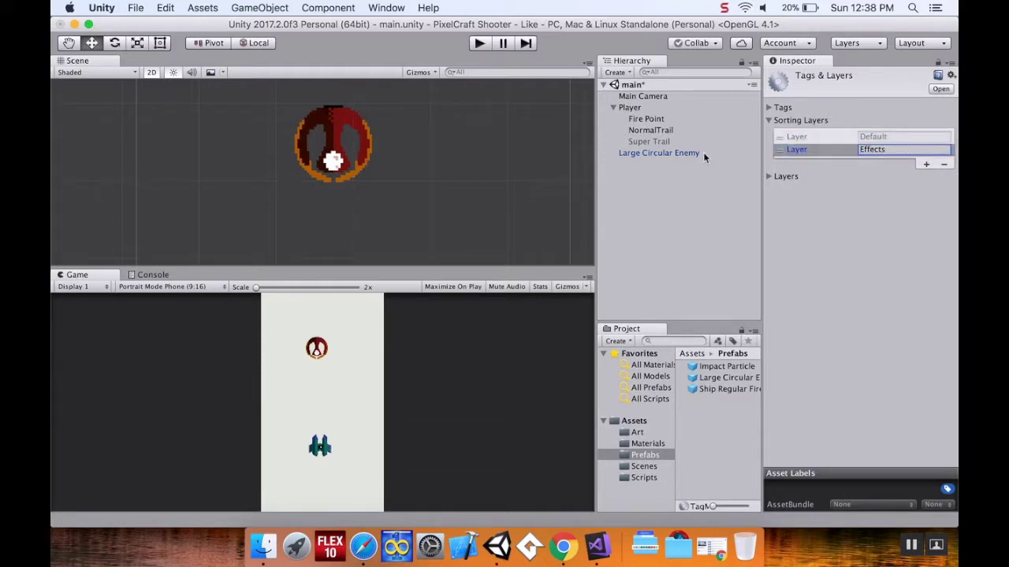
Set the Sorting Layer of the Impact Particle prefab's Renderer to Effects, then run the game to test it and stop.
left_click(713, 368)
scroll(867, 327, "down", 10)
scroll(867, 327, "down", 5)
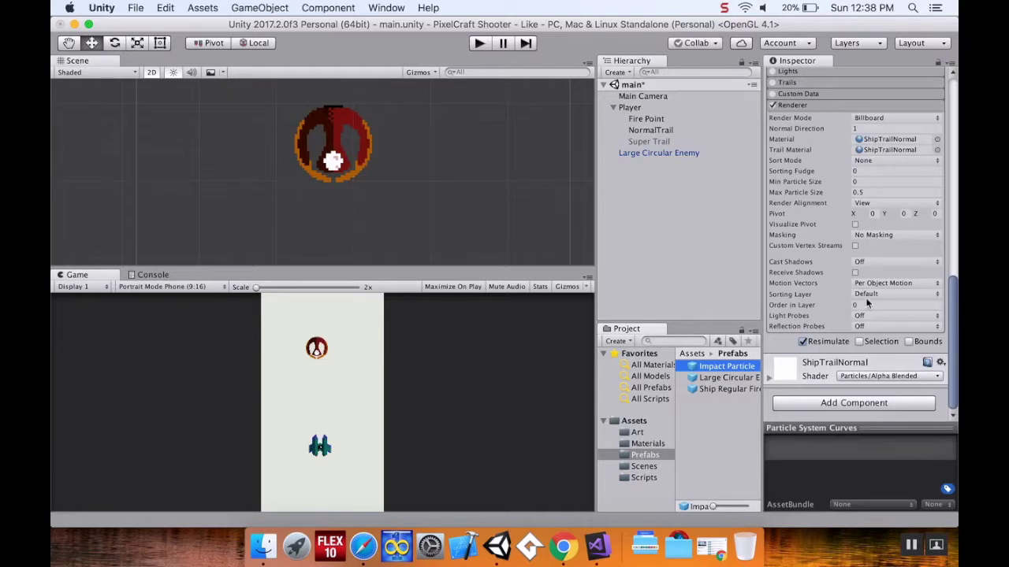
left_click(867, 294)
left_click(872, 309)
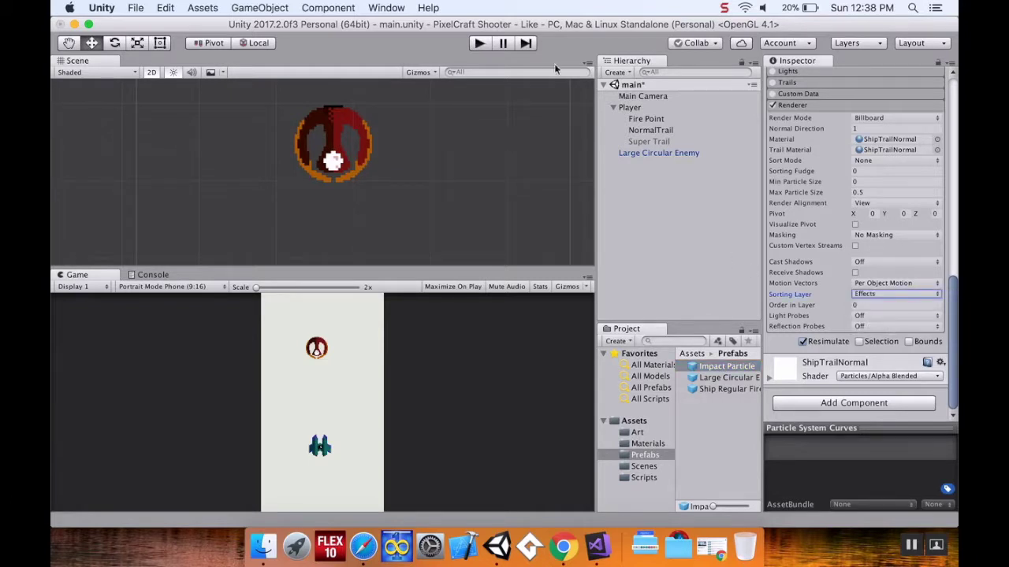
left_click(479, 43)
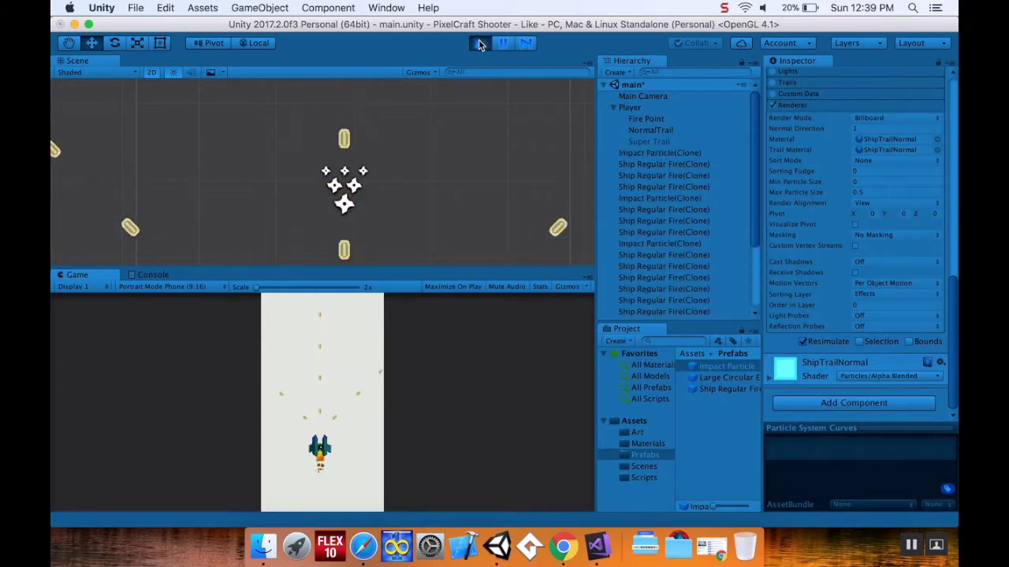
left_click(479, 44)
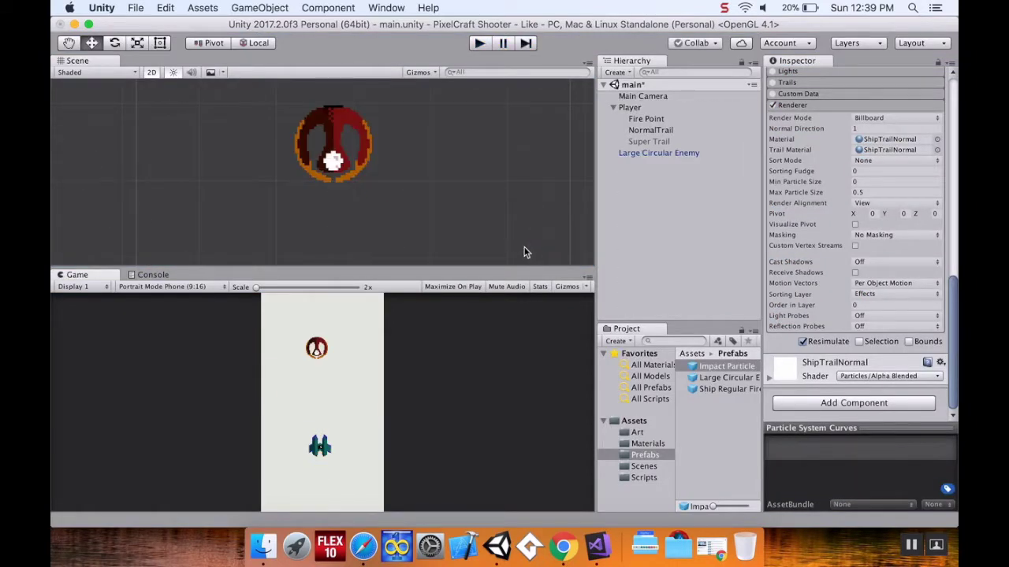